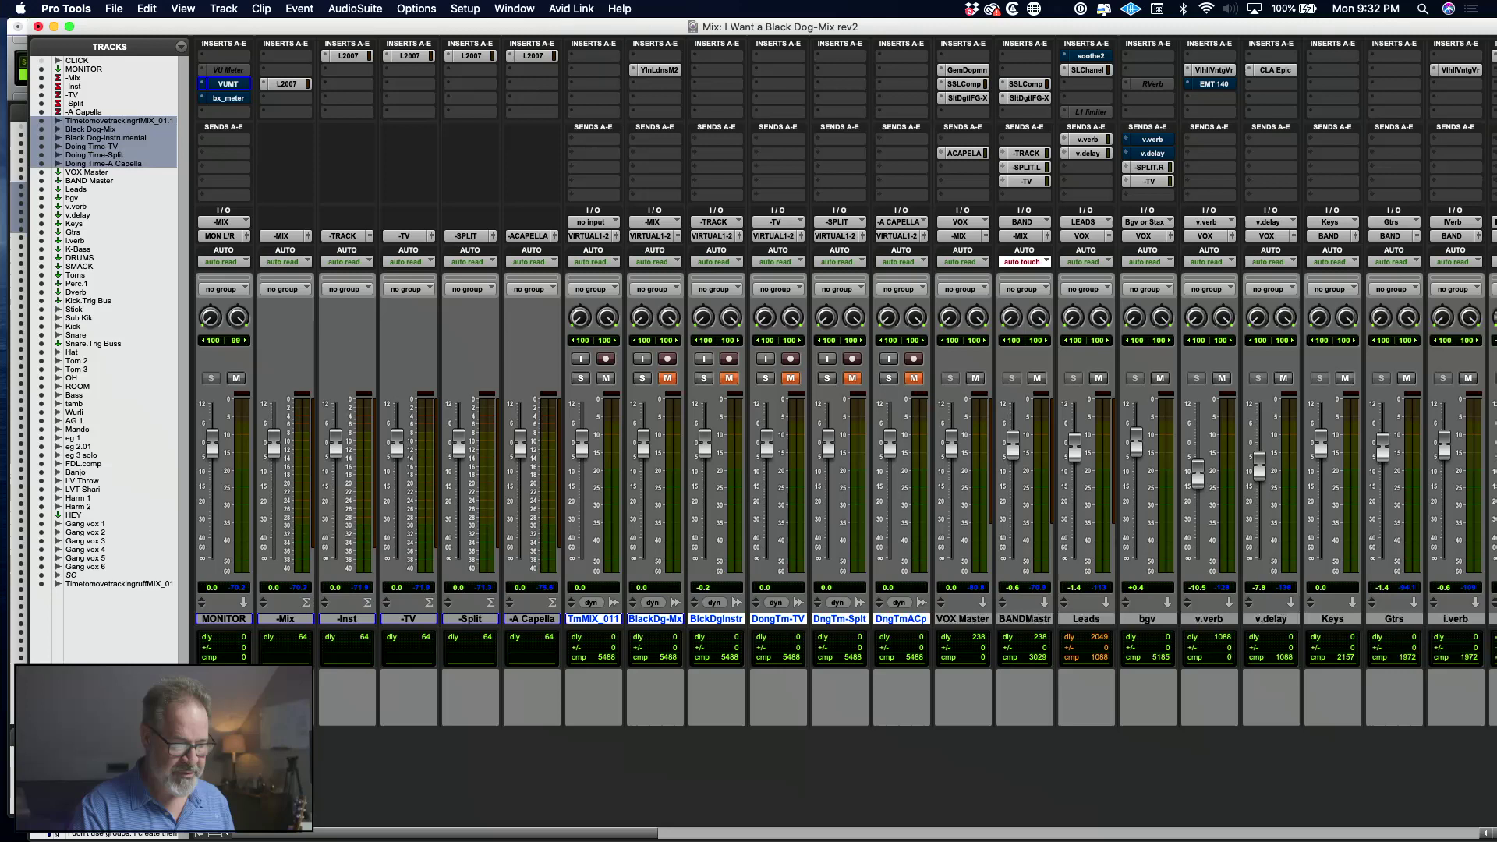
Delete the TmMIX_011 reference track, confirming the deletion despite its active clips.
{"action": "left_click", "coordinate": [580, 618]}
{"action": "right_click", "coordinate": [580, 618]}
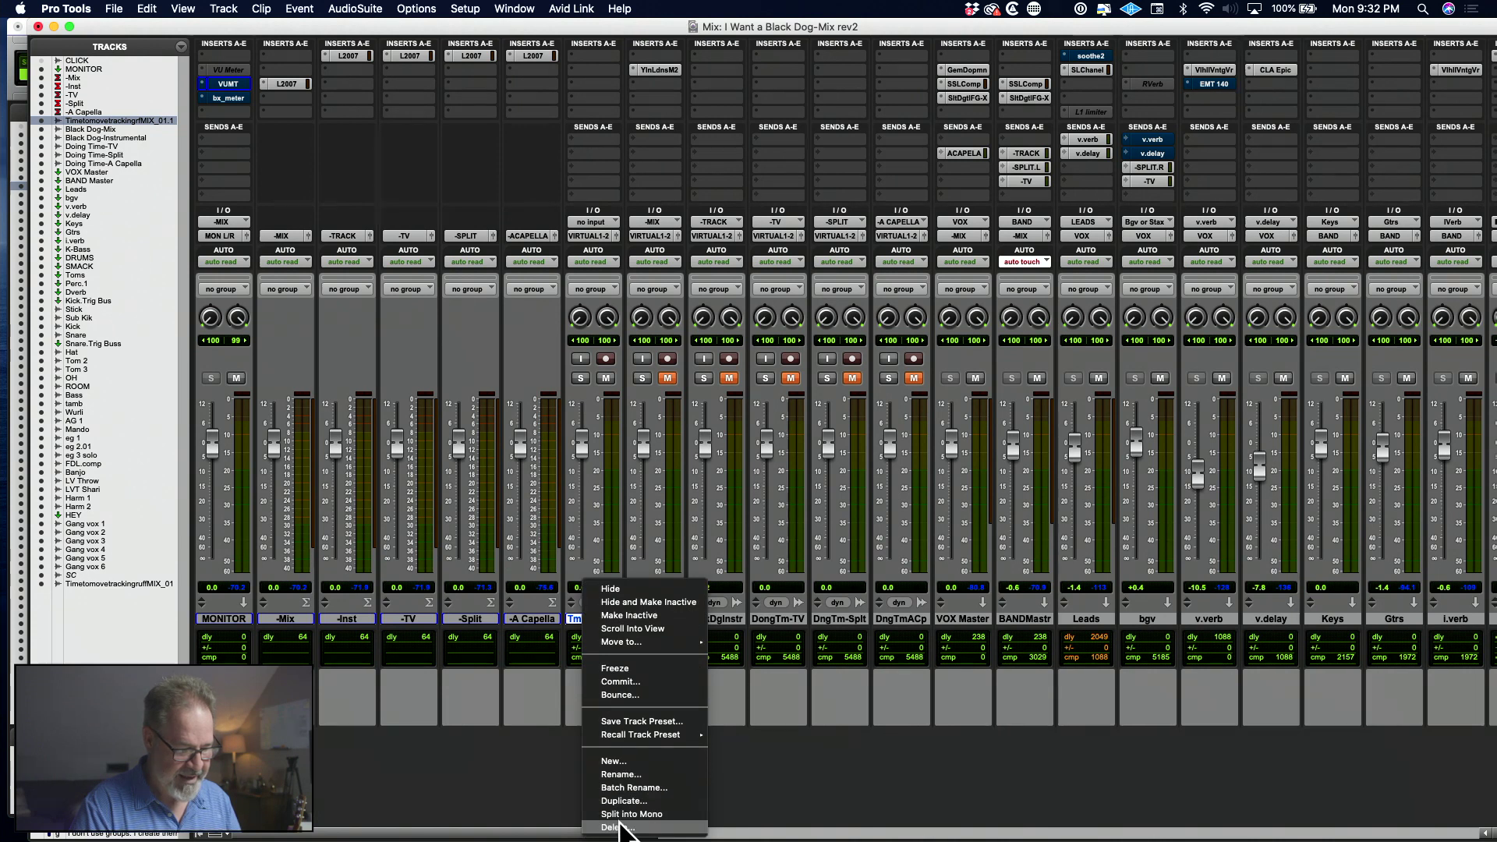
{"action": "left_click", "coordinate": [630, 827]}
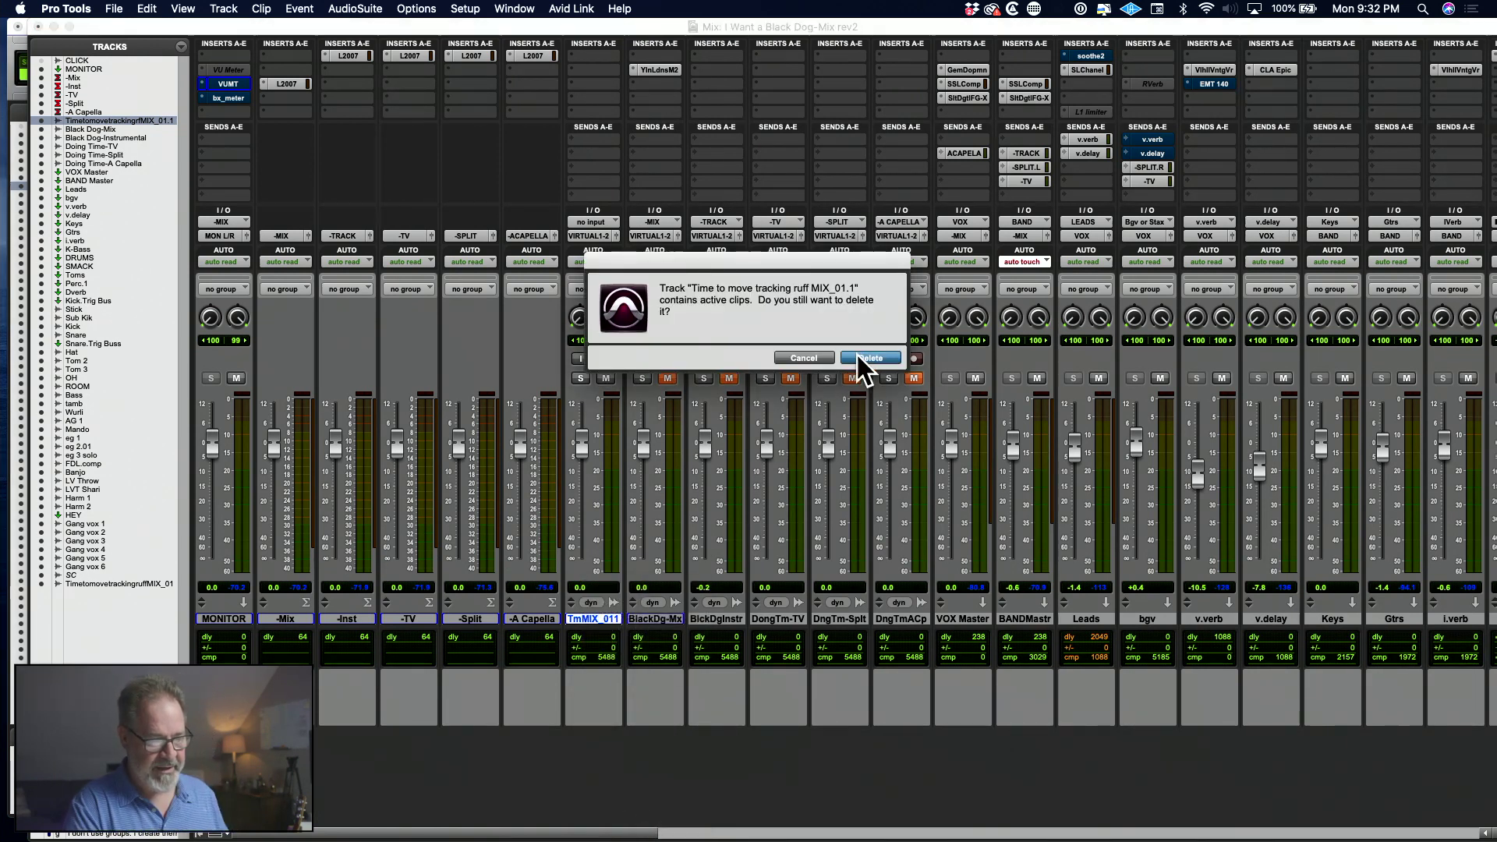
{"action": "left_click", "coordinate": [859, 356]}
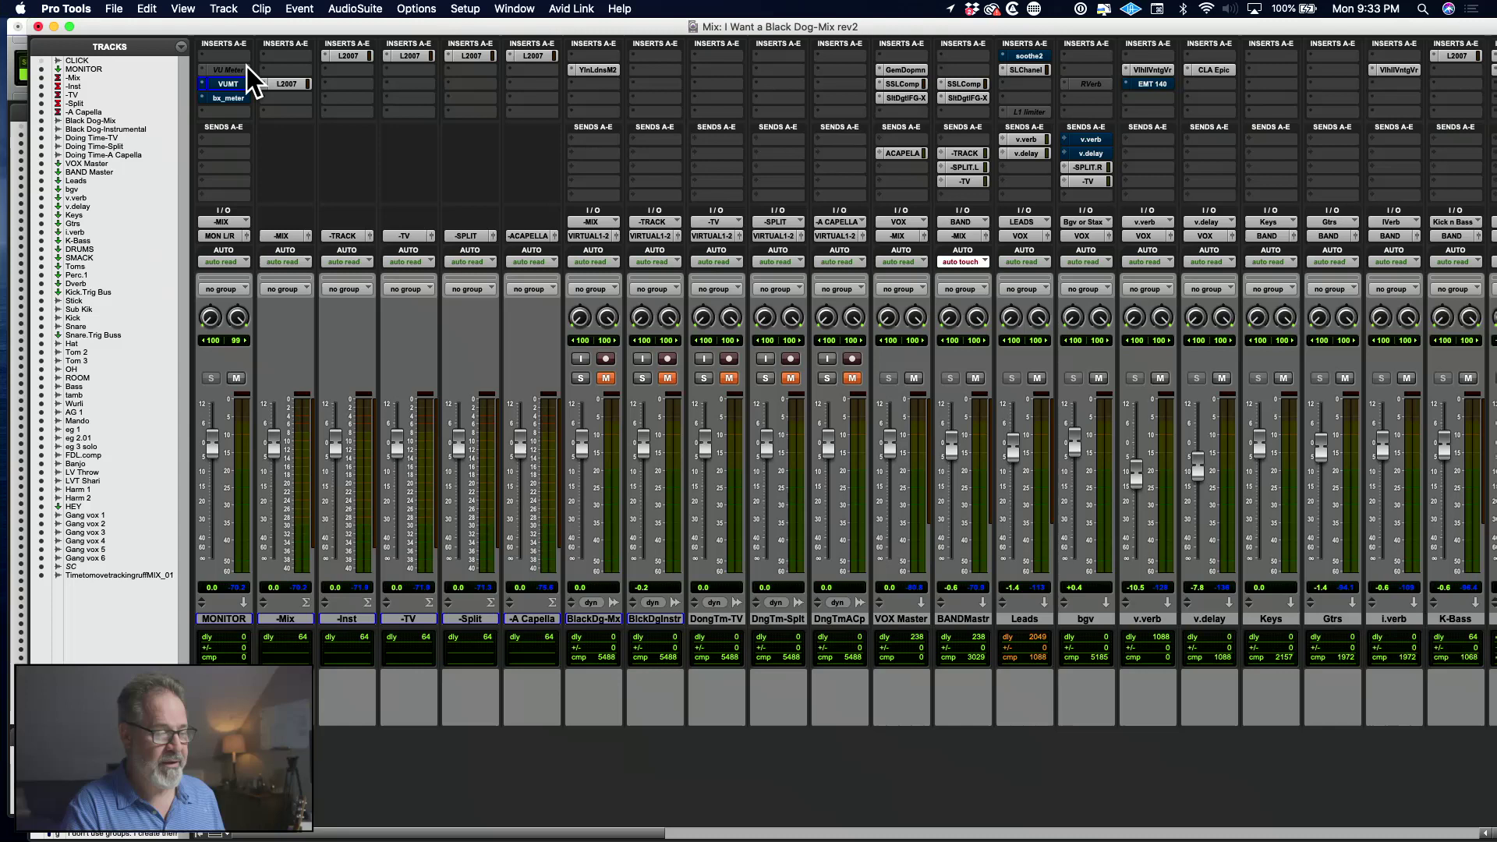
Add Baby Baby ruffMIX_01.mp3 to the audio import list with Apply SRC conversion to 44100 Hz.
{"action": "left_click", "coordinate": [115, 9]}
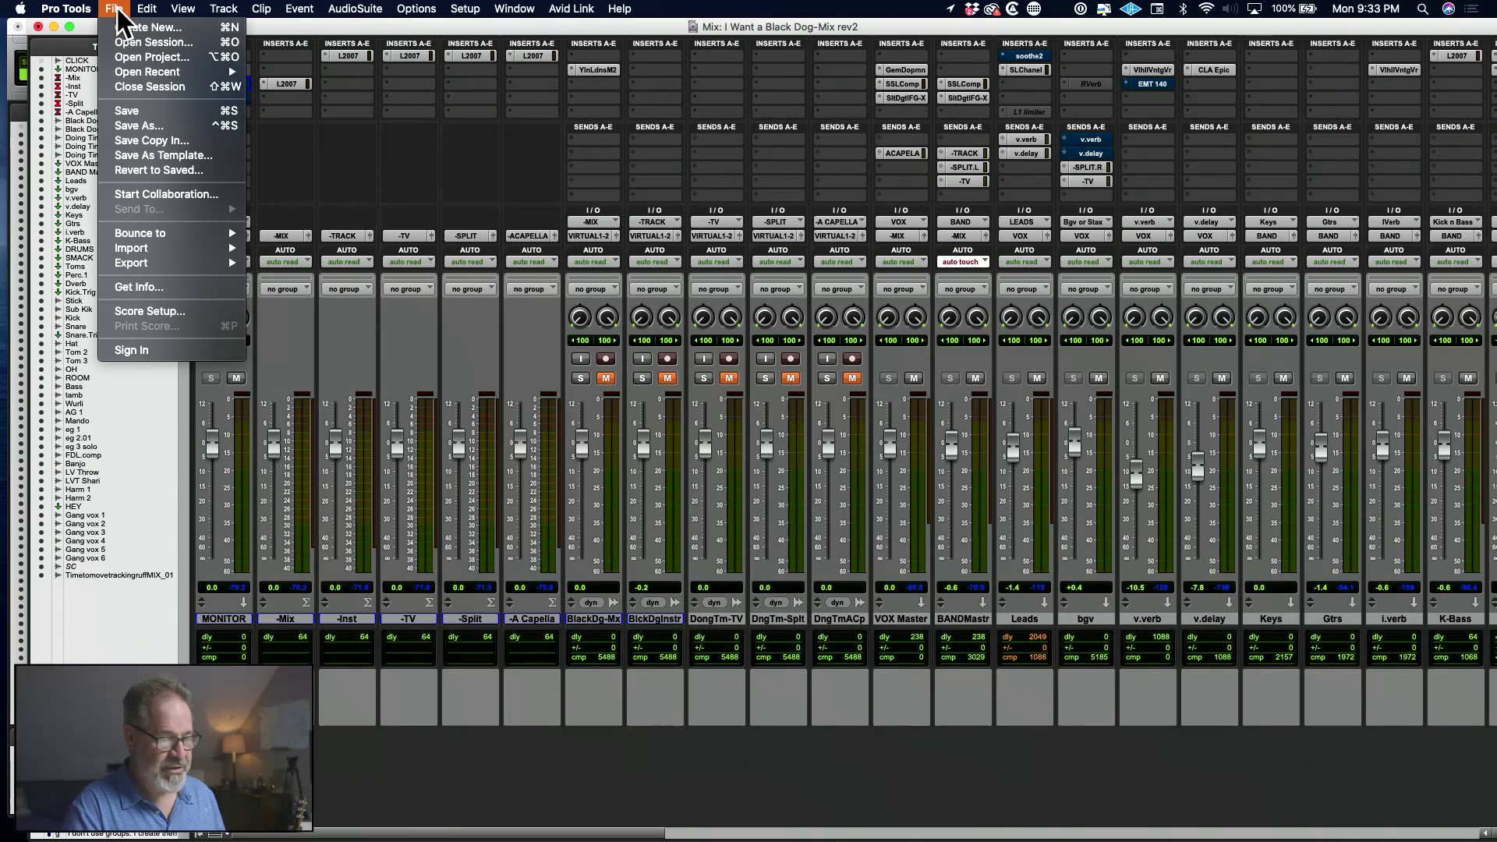
{"action": "mouse_move", "coordinate": [147, 247]}
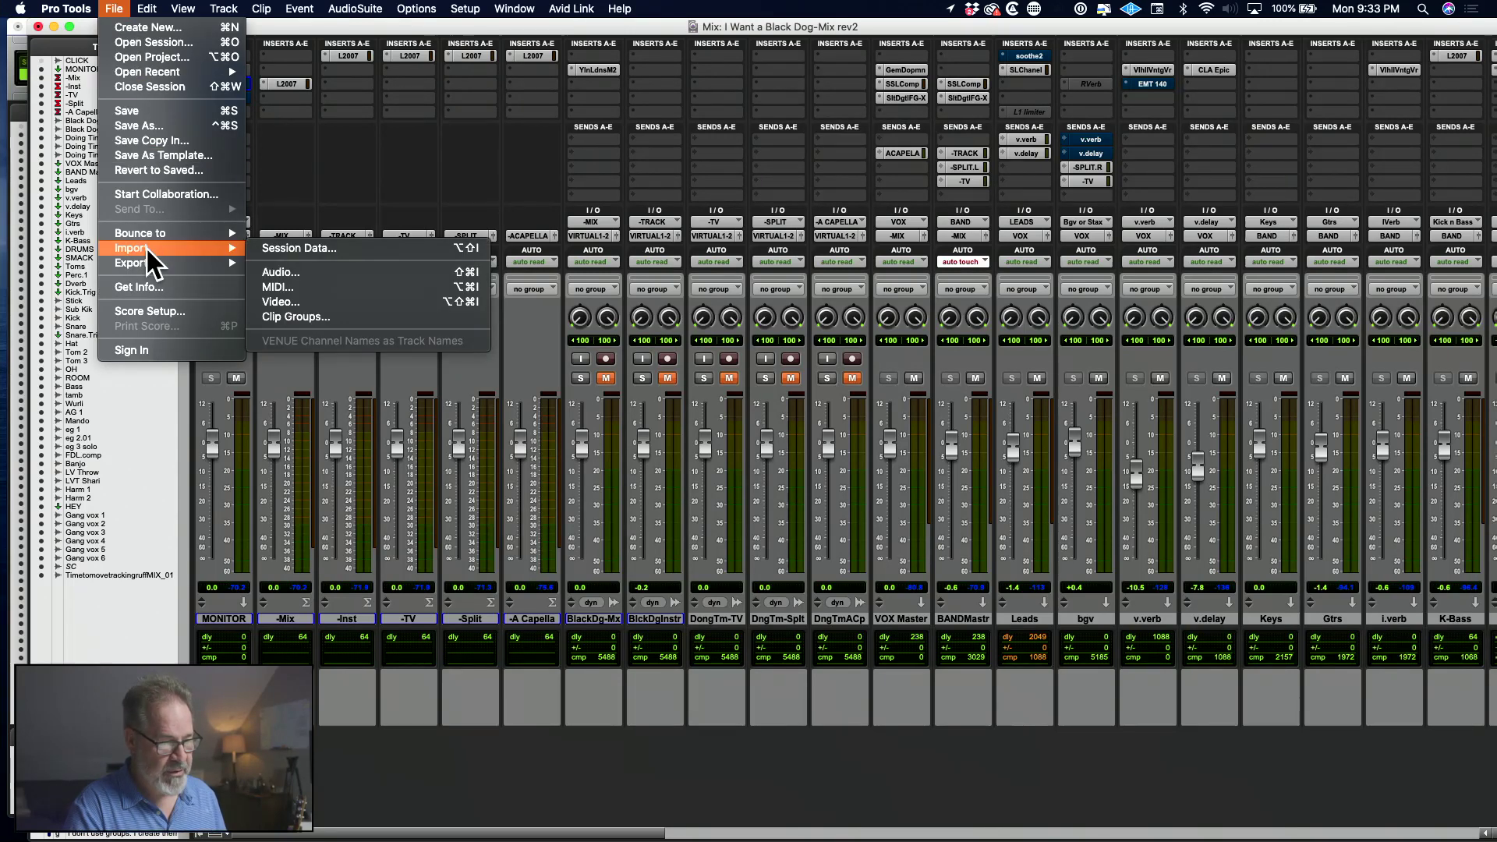
{"action": "left_click", "coordinate": [303, 271]}
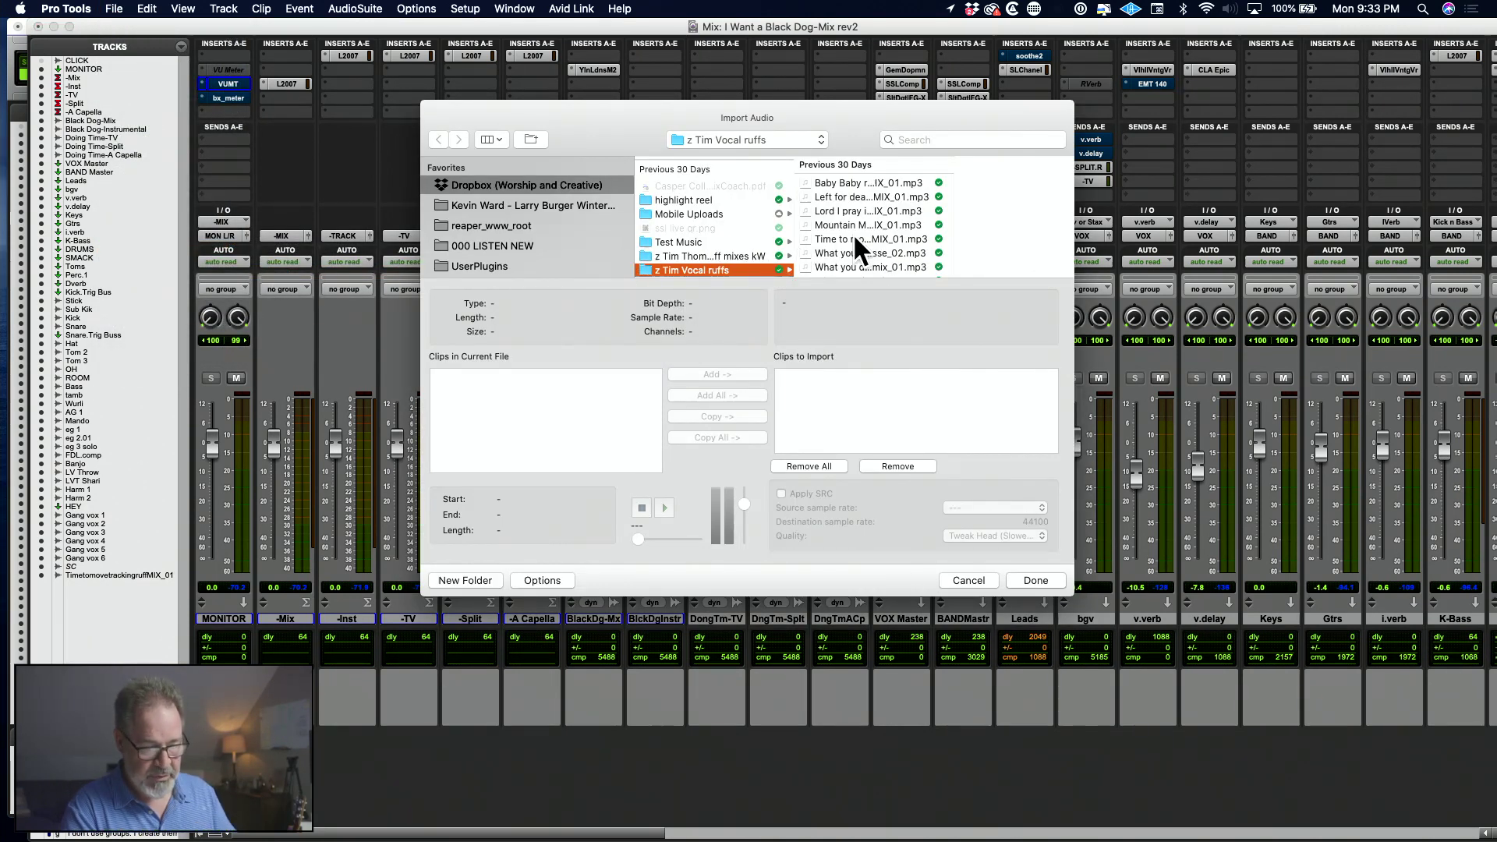
{"action": "left_click", "coordinate": [847, 182]}
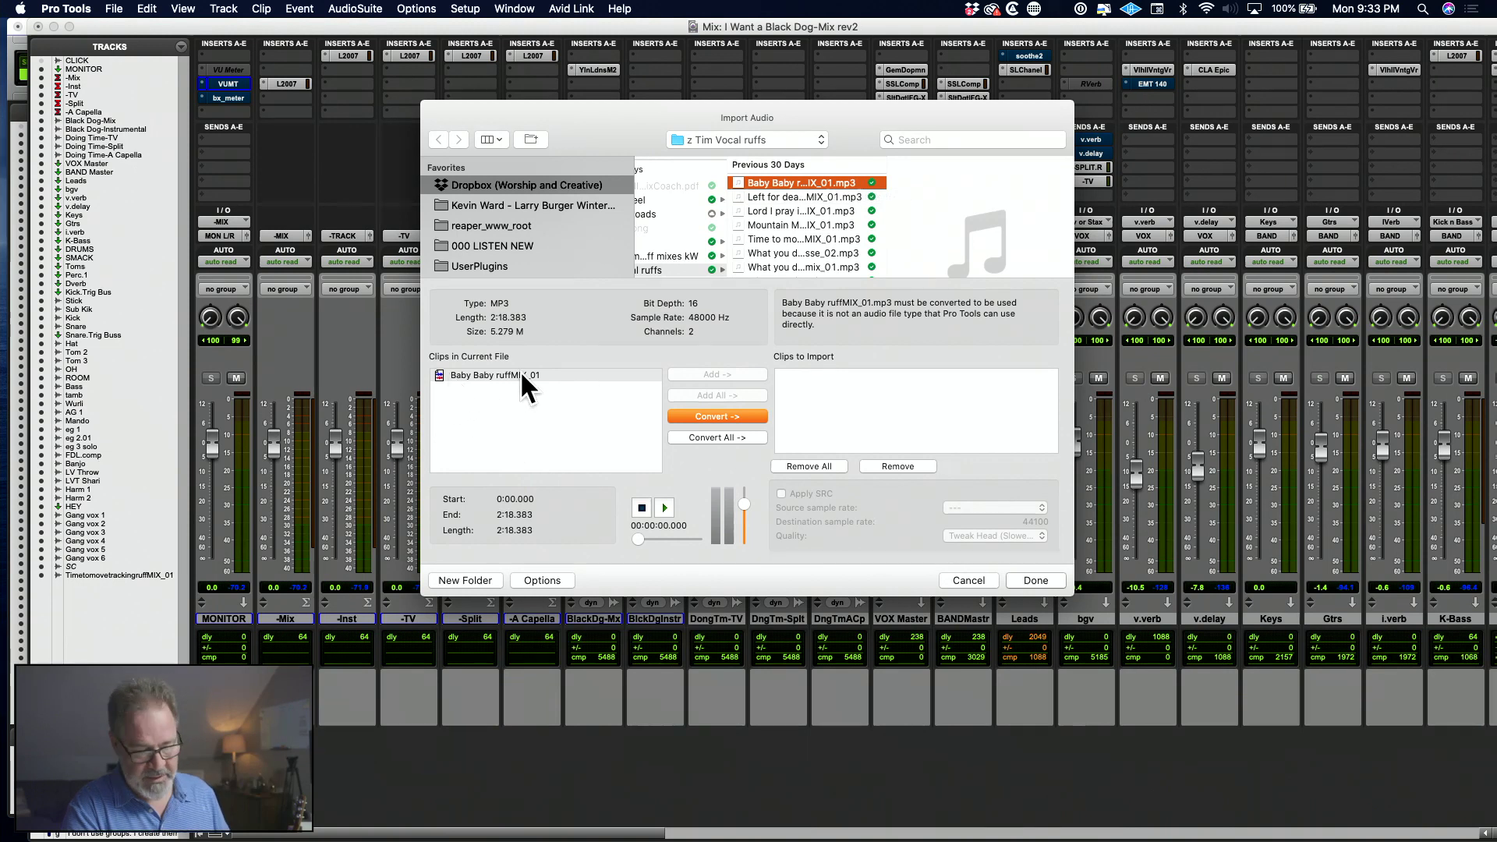
{"action": "left_click", "coordinate": [719, 414]}
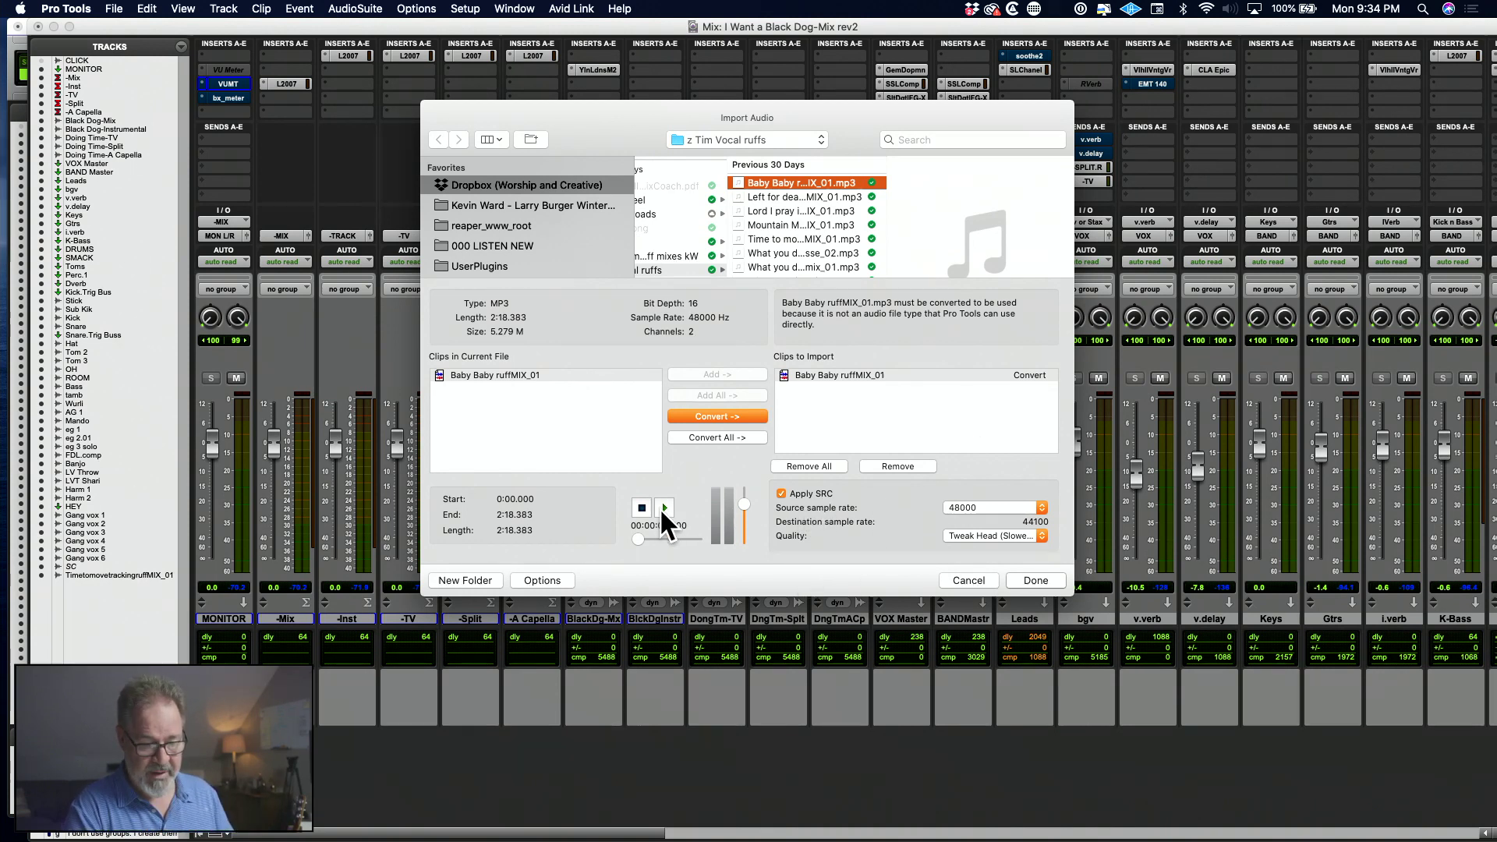
{"action": "left_click", "coordinate": [1036, 574]}
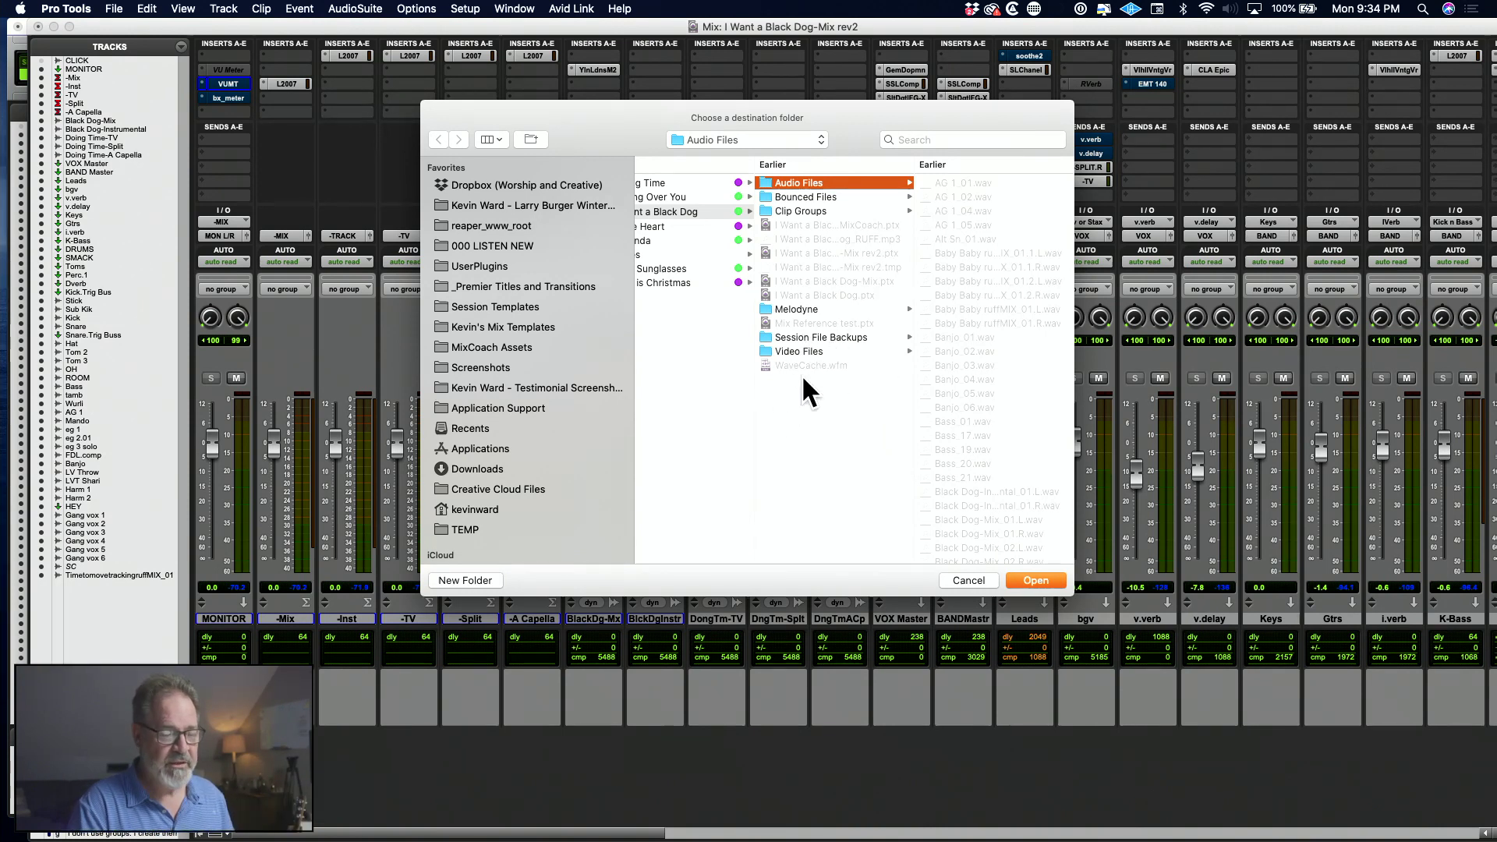
Accept the session's Audio Files folder as the destination for the converted MP3.
{"action": "left_click", "coordinate": [1034, 579]}
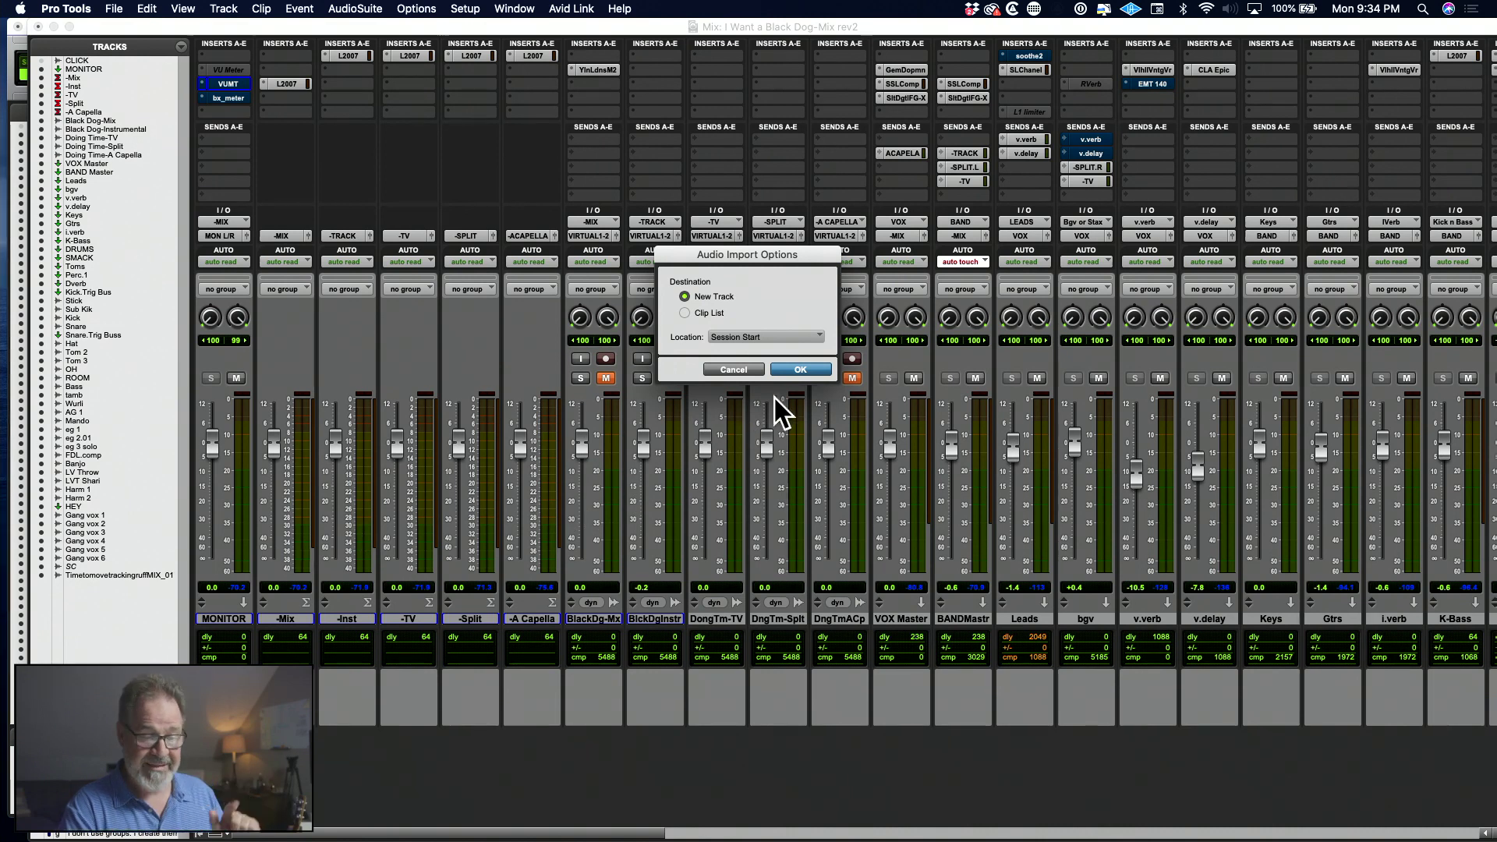
Import the clip onto a New Track with its location set to Session Start.
{"action": "left_click", "coordinate": [758, 334]}
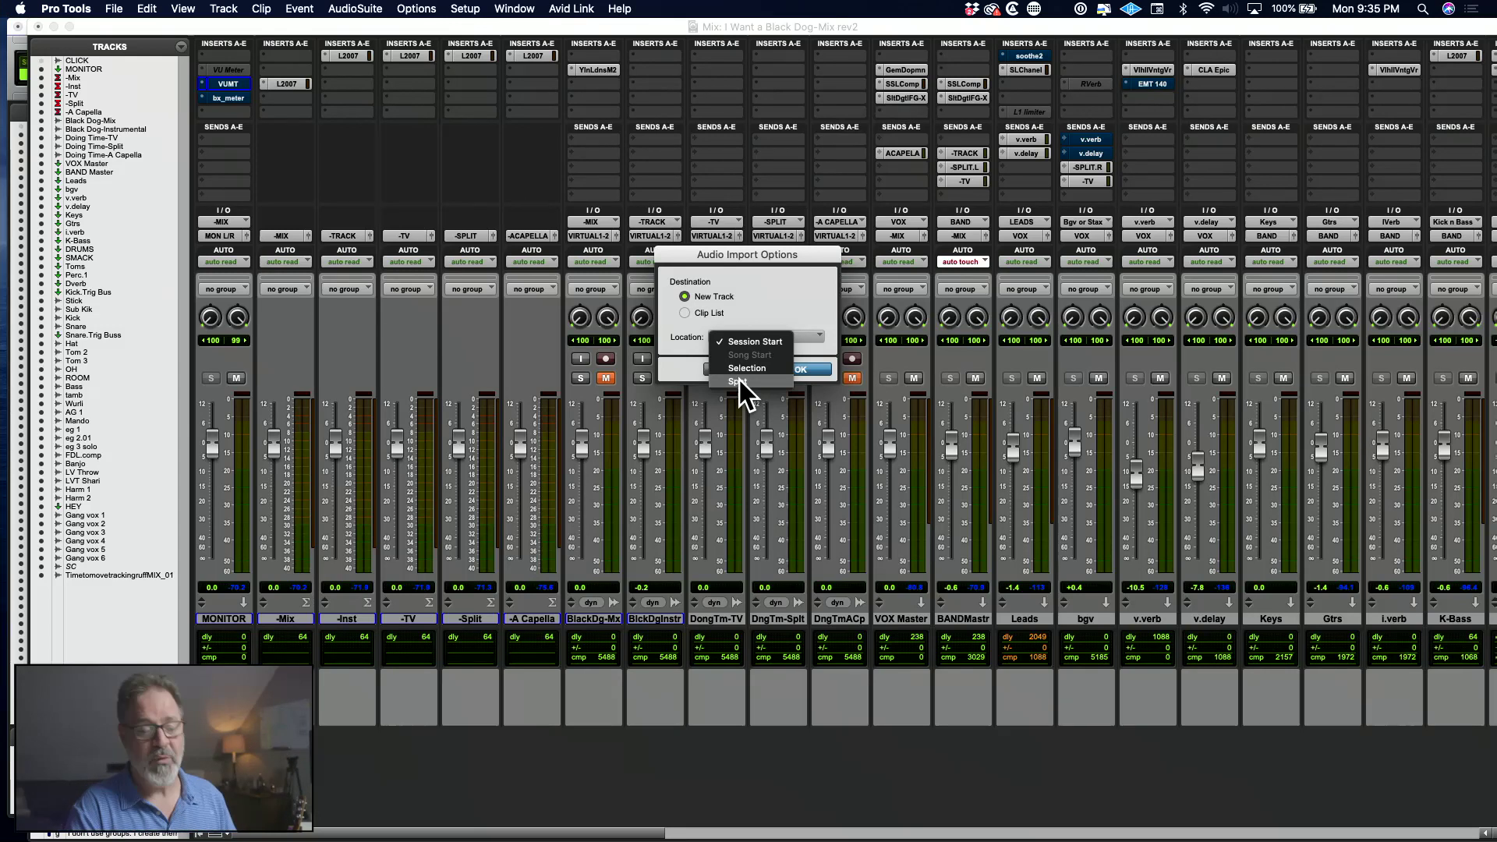
{"action": "left_click", "coordinate": [807, 315]}
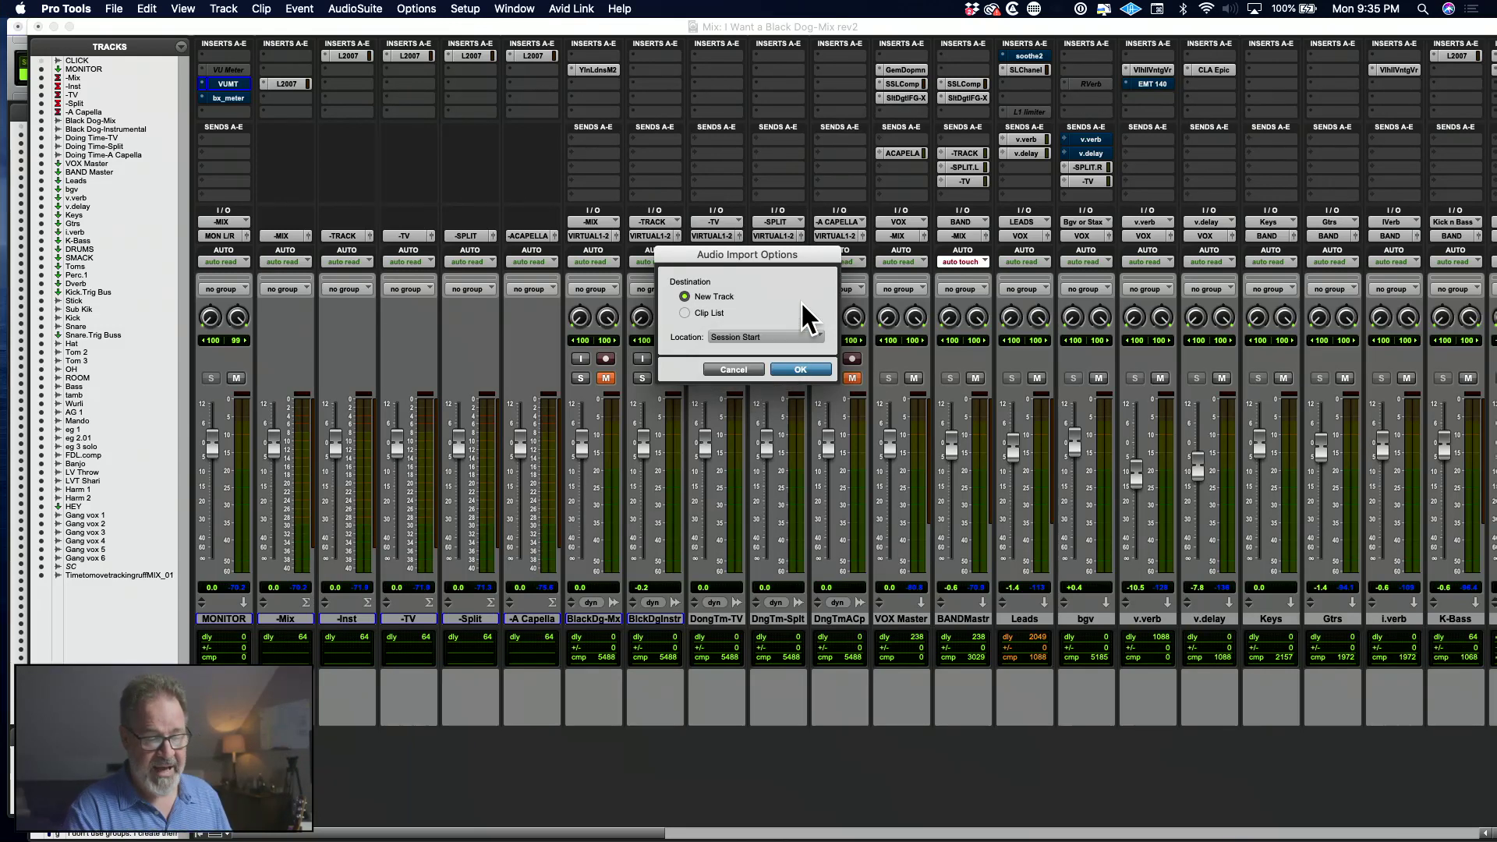
{"action": "left_click", "coordinate": [802, 368]}
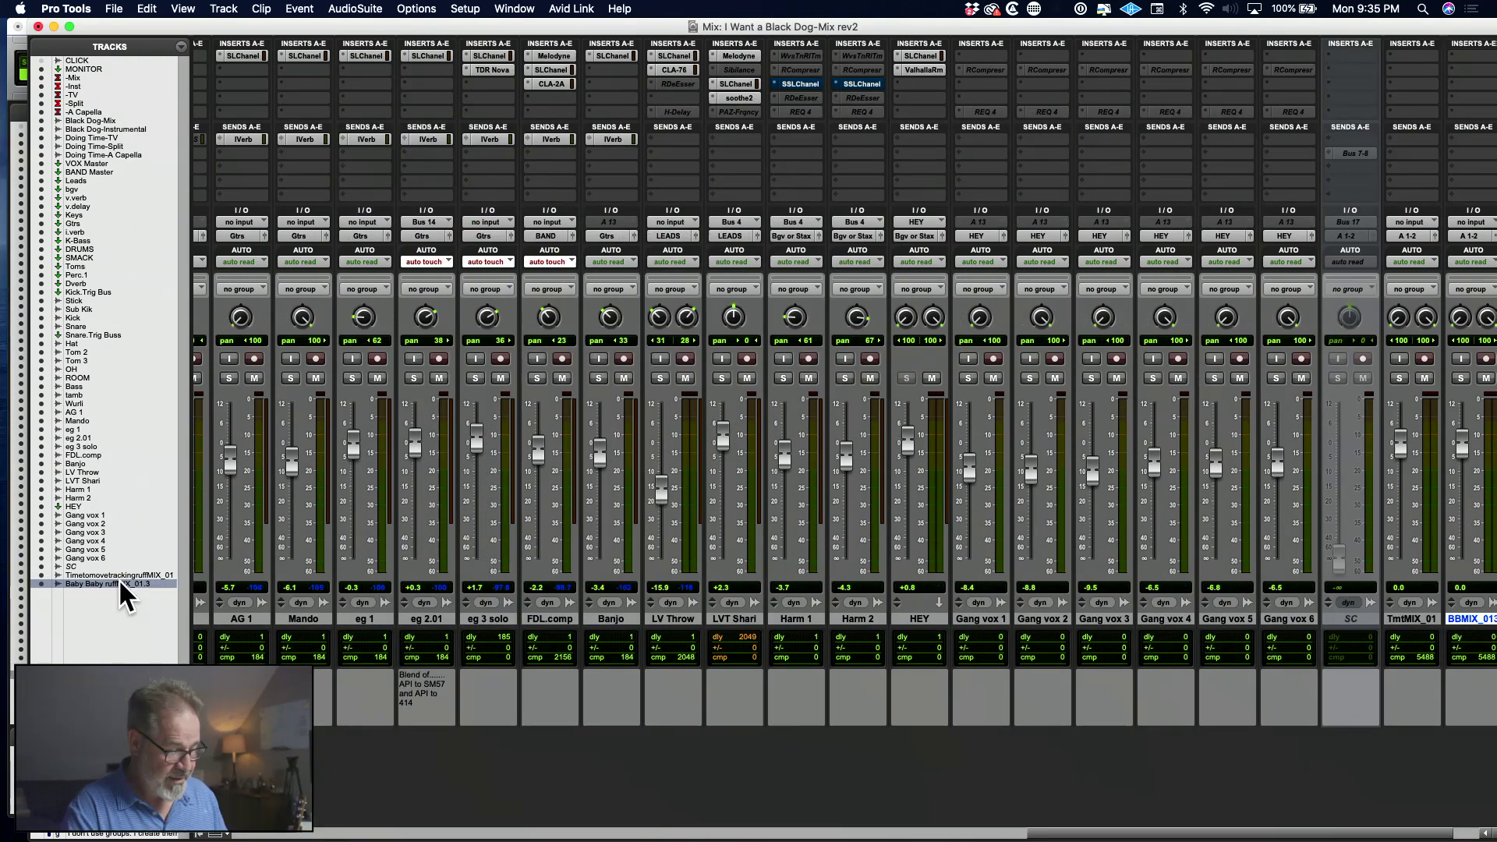
Move the new reference track under -A Capella and show the Edit window with its Clips list.
{"action": "left_click_drag", "start_coordinate": [117, 581], "coordinate": [98, 115]}
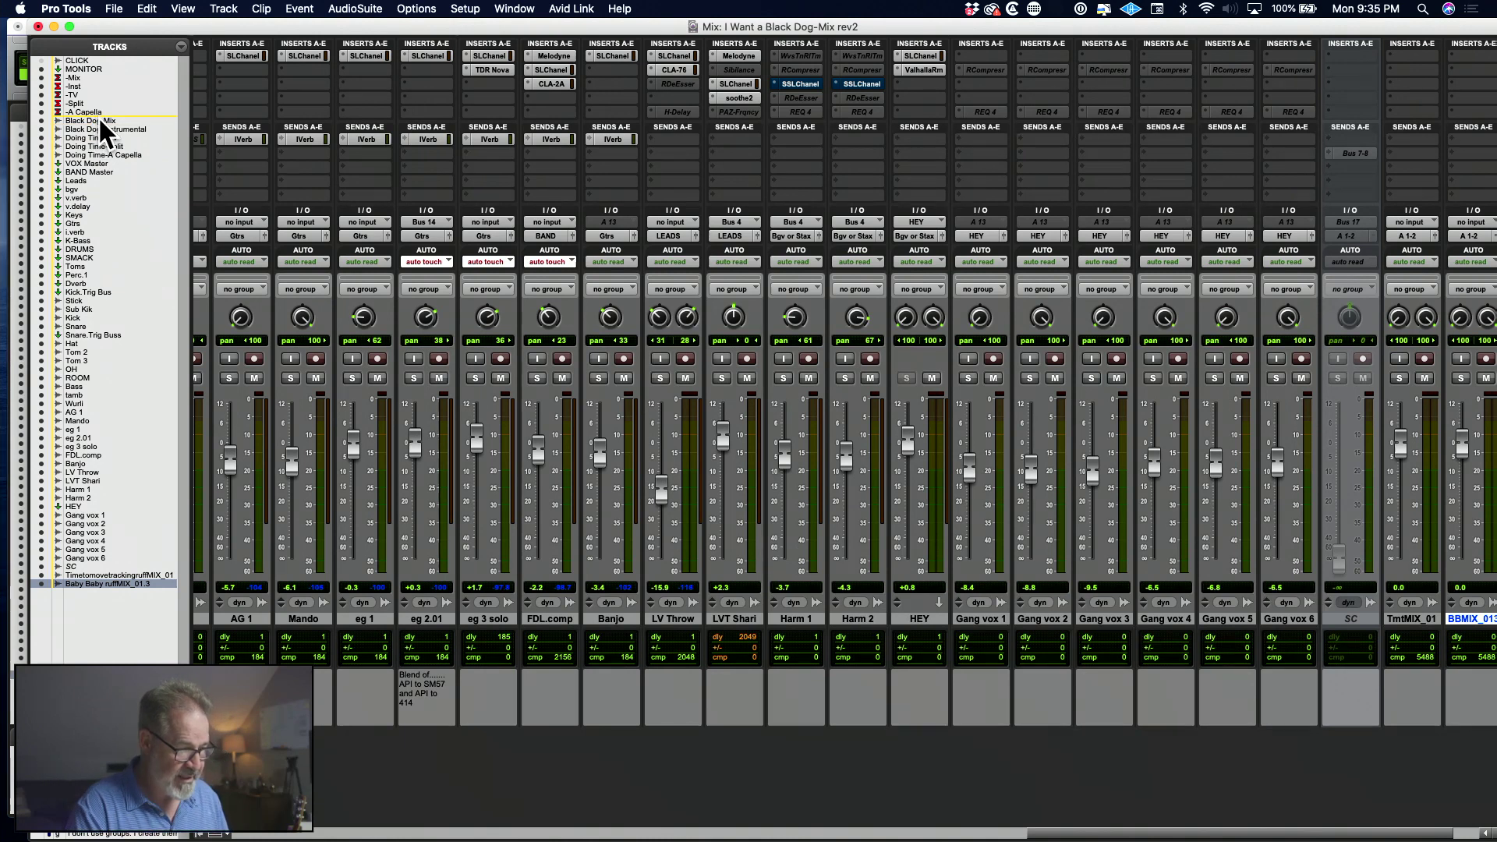
{"action": "key", "text": "super+equal"}
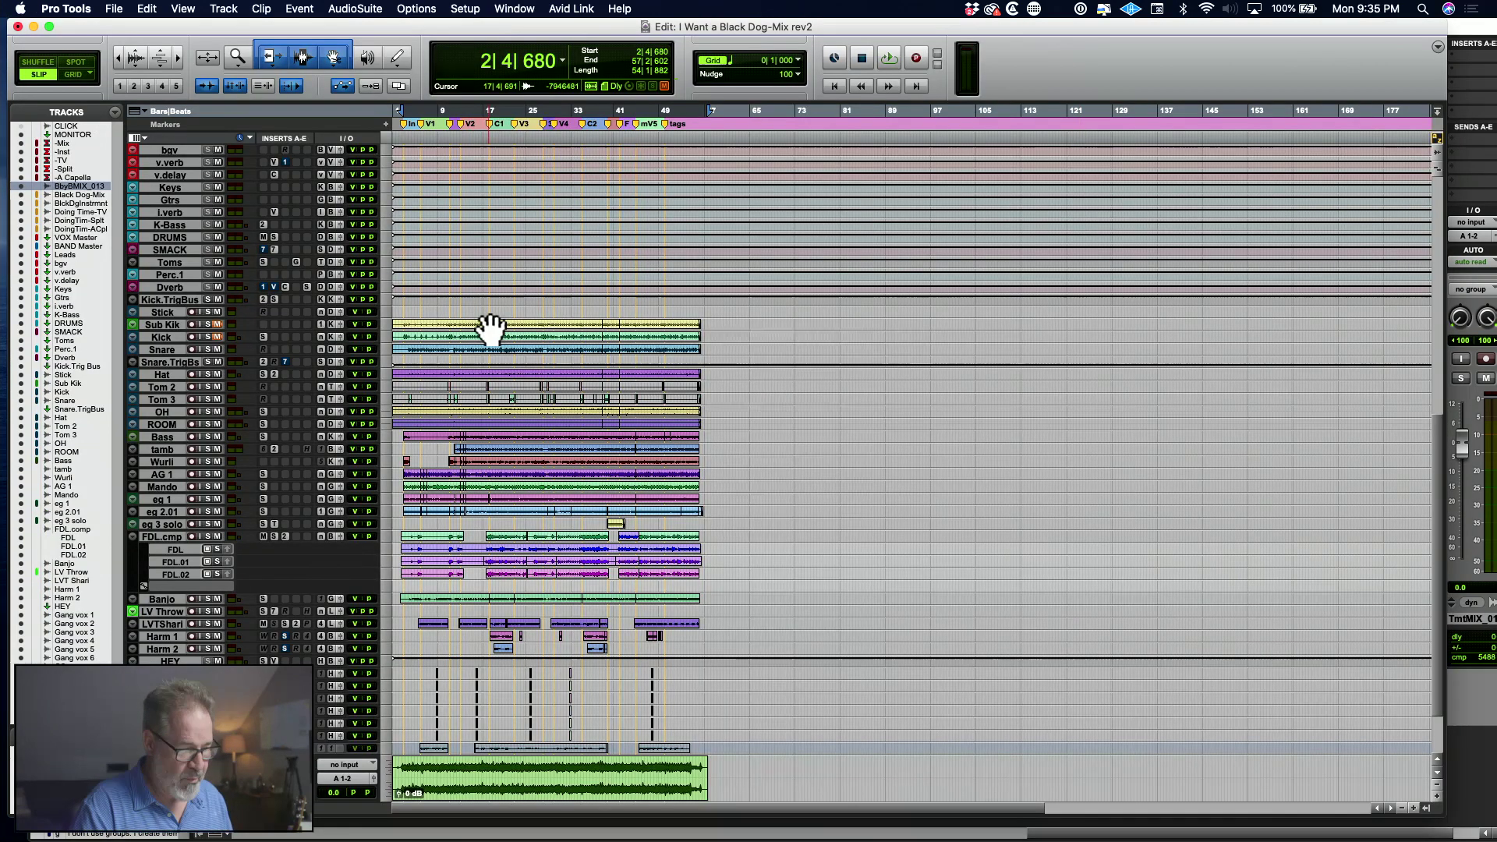
{"action": "scroll", "coordinate": [291, 325], "scroll_direction": "up", "scroll_amount": 10}
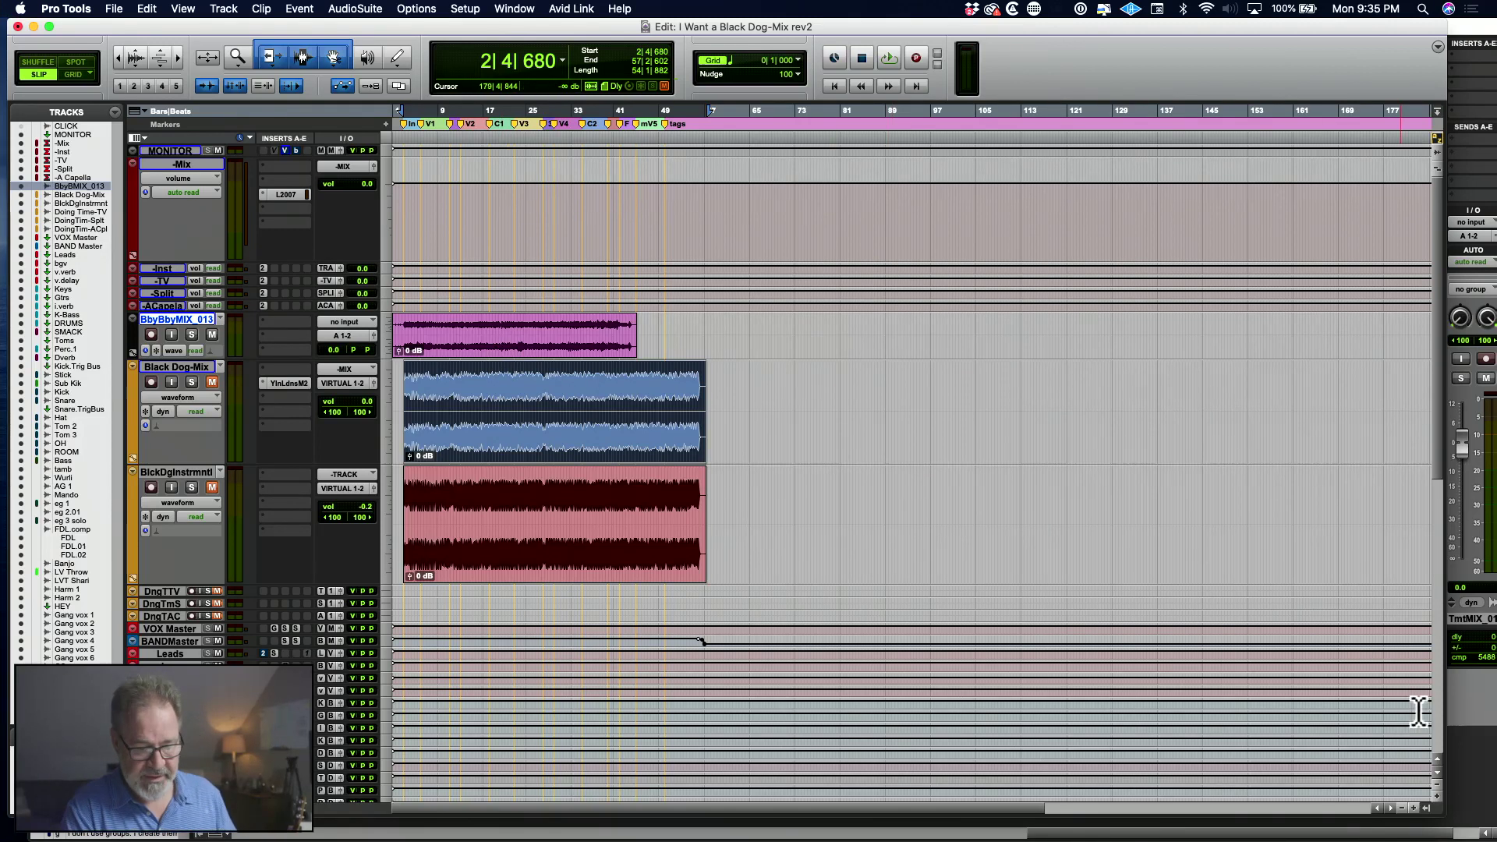
{"action": "left_click", "coordinate": [1428, 807]}
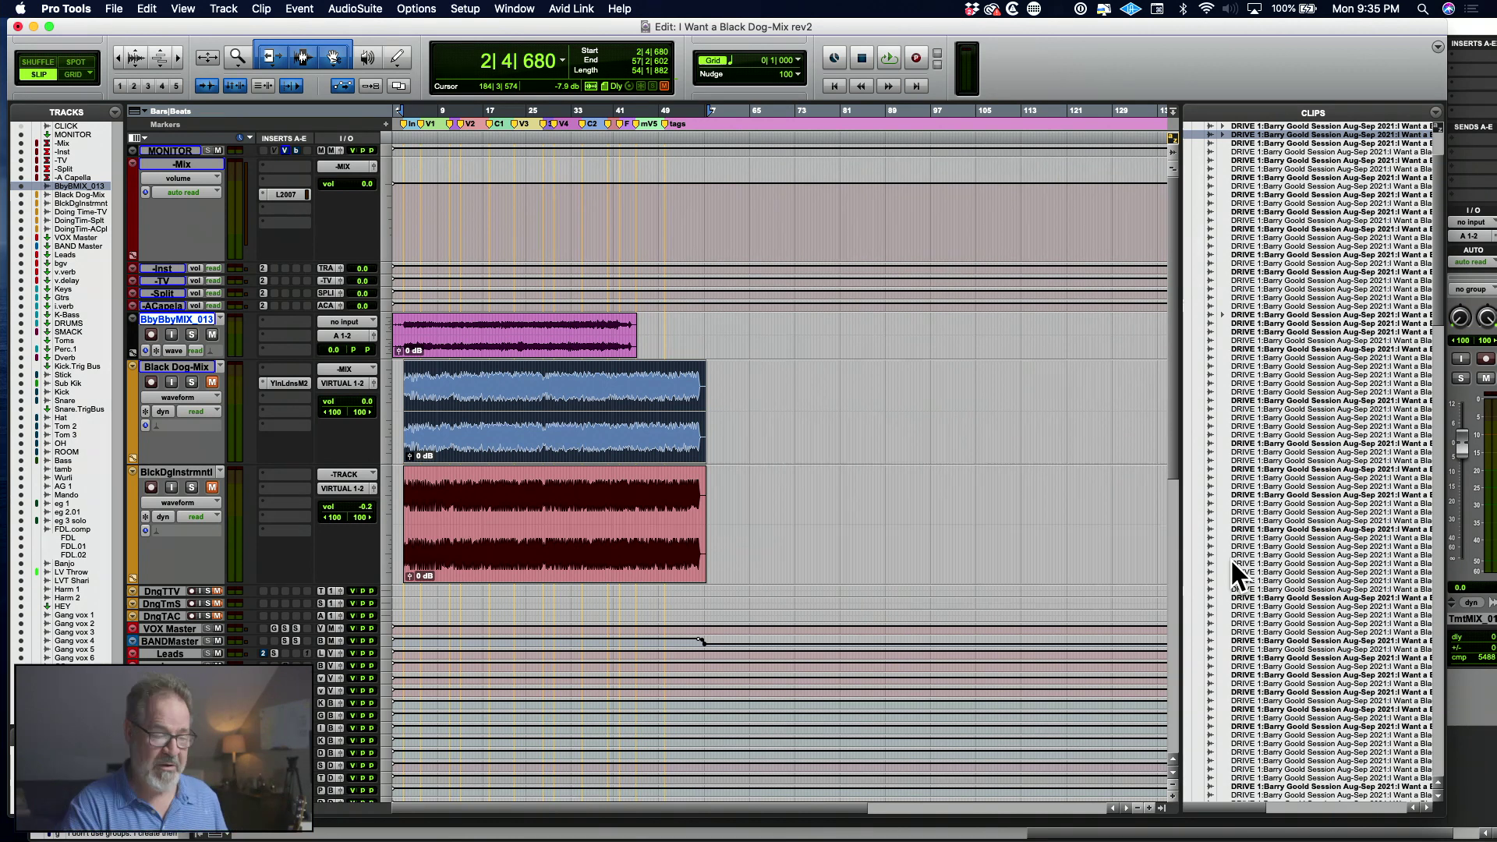
Set the Clips list to display each clip's full file path.
{"action": "left_click", "coordinate": [1435, 114]}
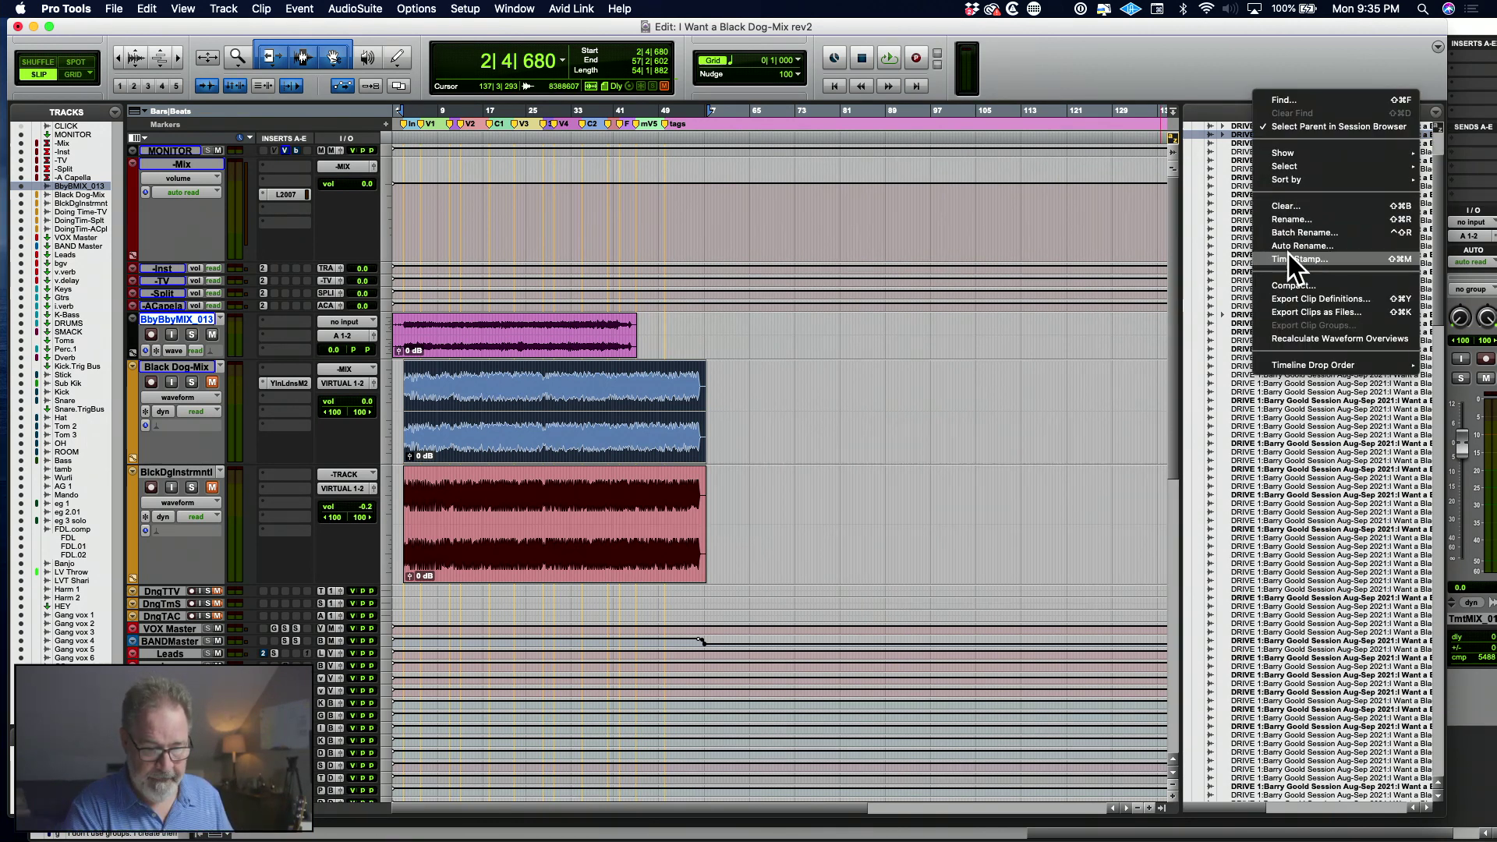
{"action": "mouse_move", "coordinate": [1295, 153]}
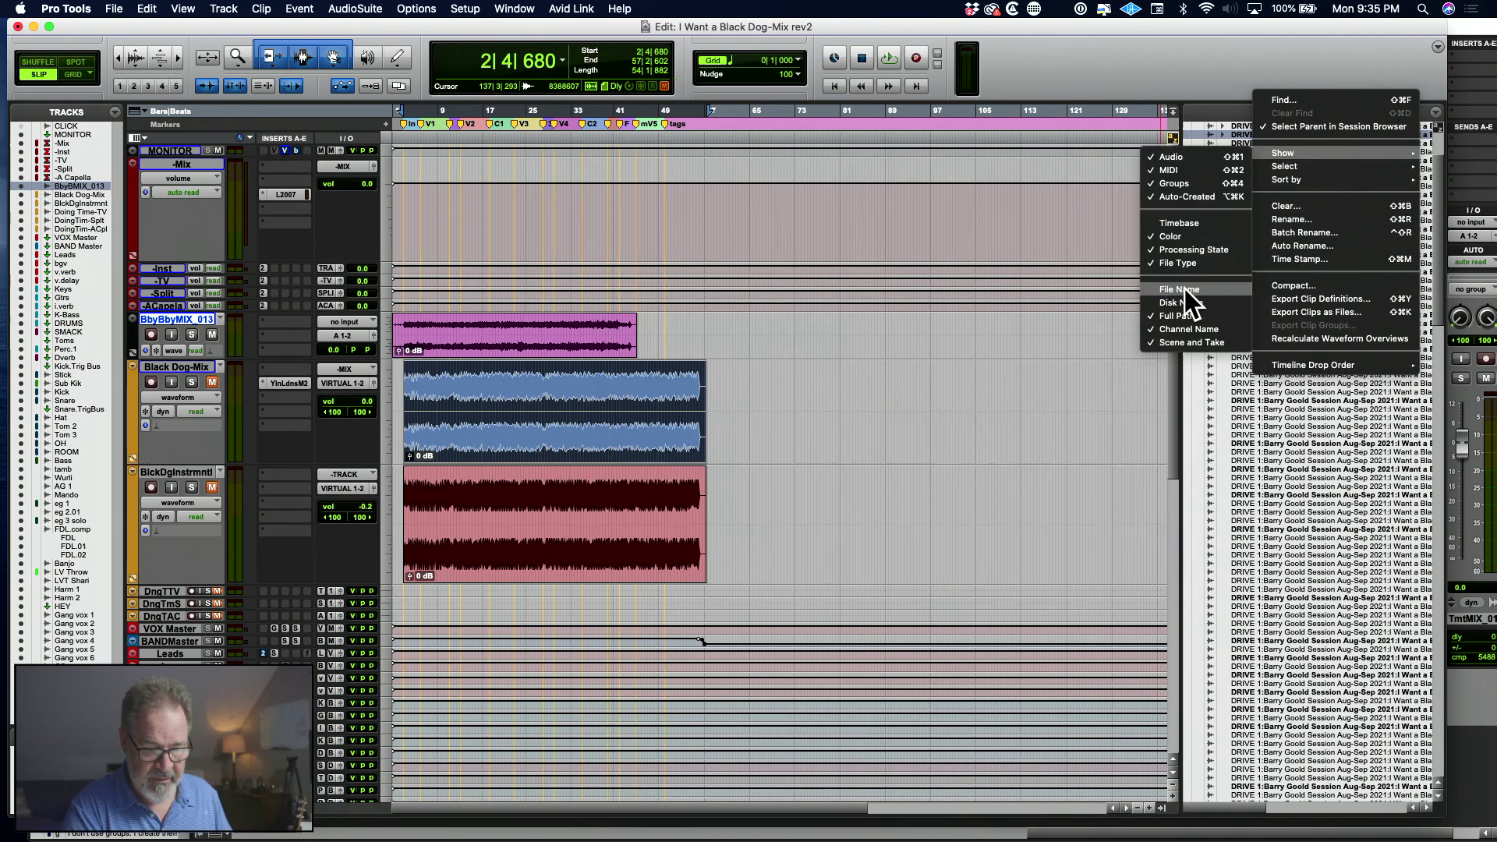
{"action": "left_click", "coordinate": [1177, 316]}
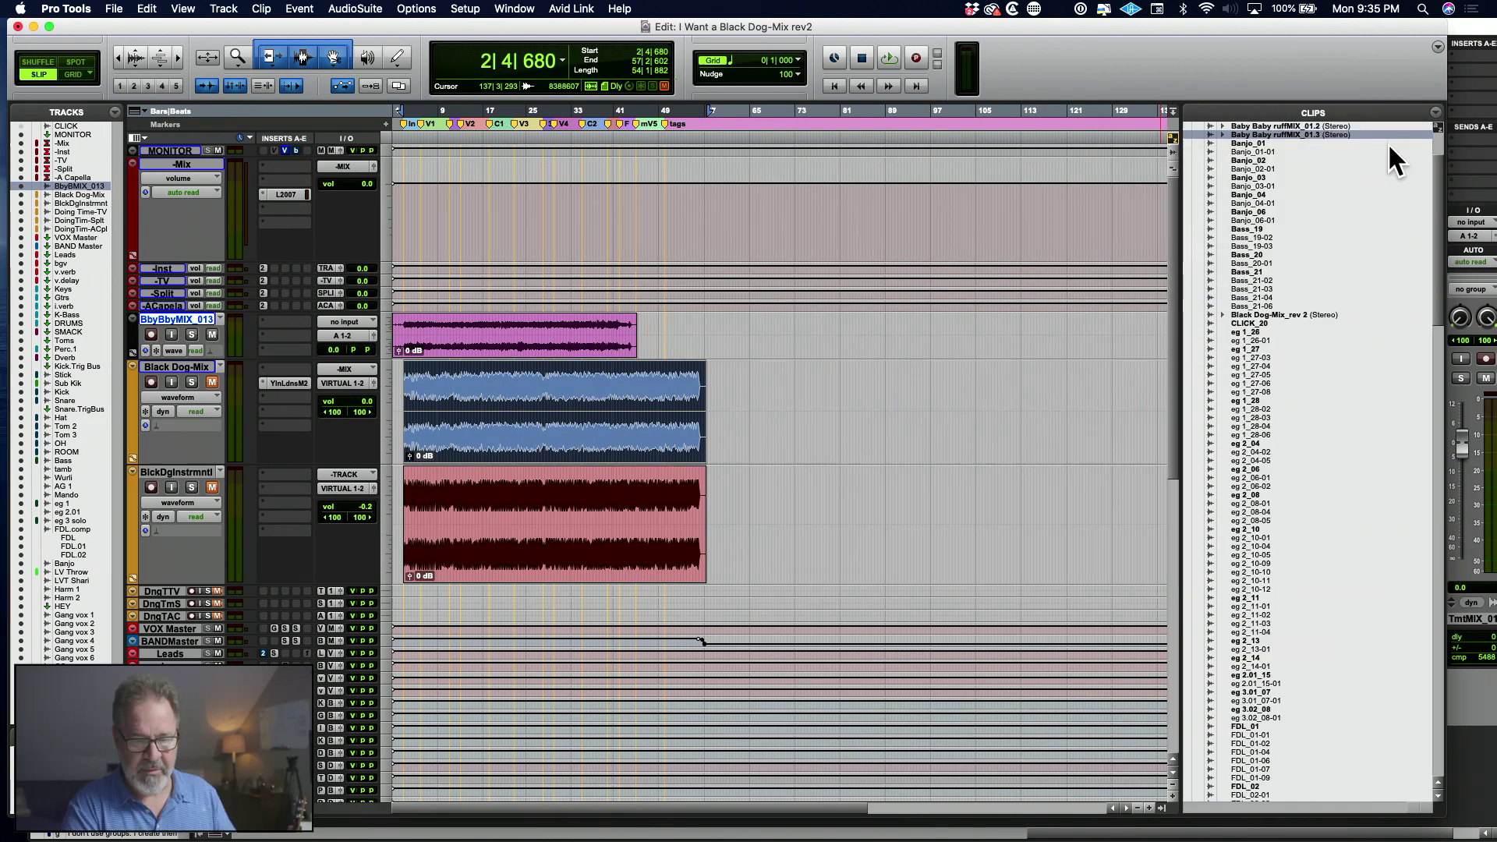
{"action": "left_click", "coordinate": [1435, 115]}
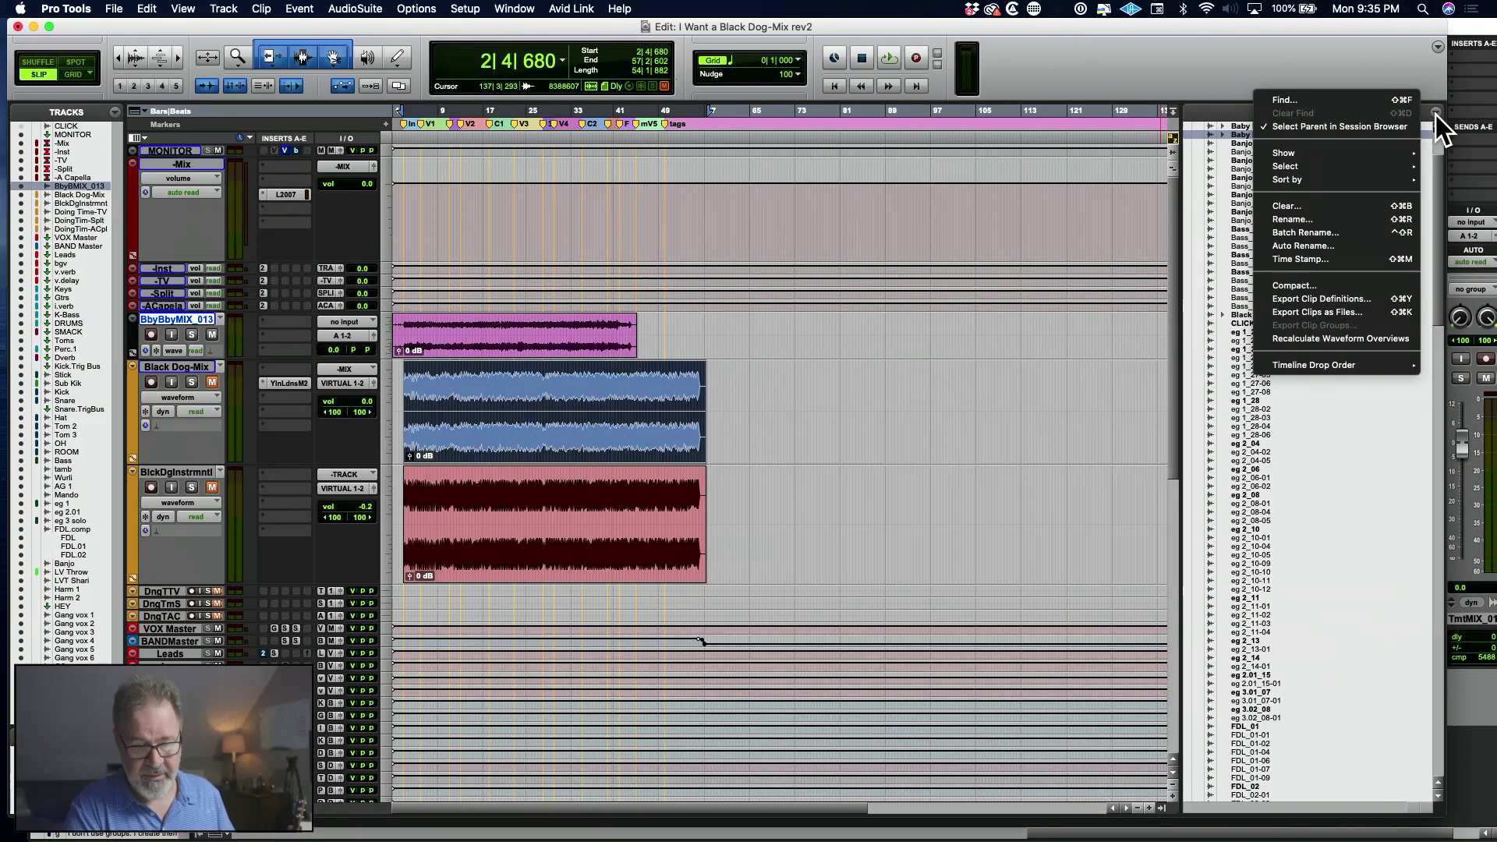
{"action": "mouse_move", "coordinate": [1307, 170]}
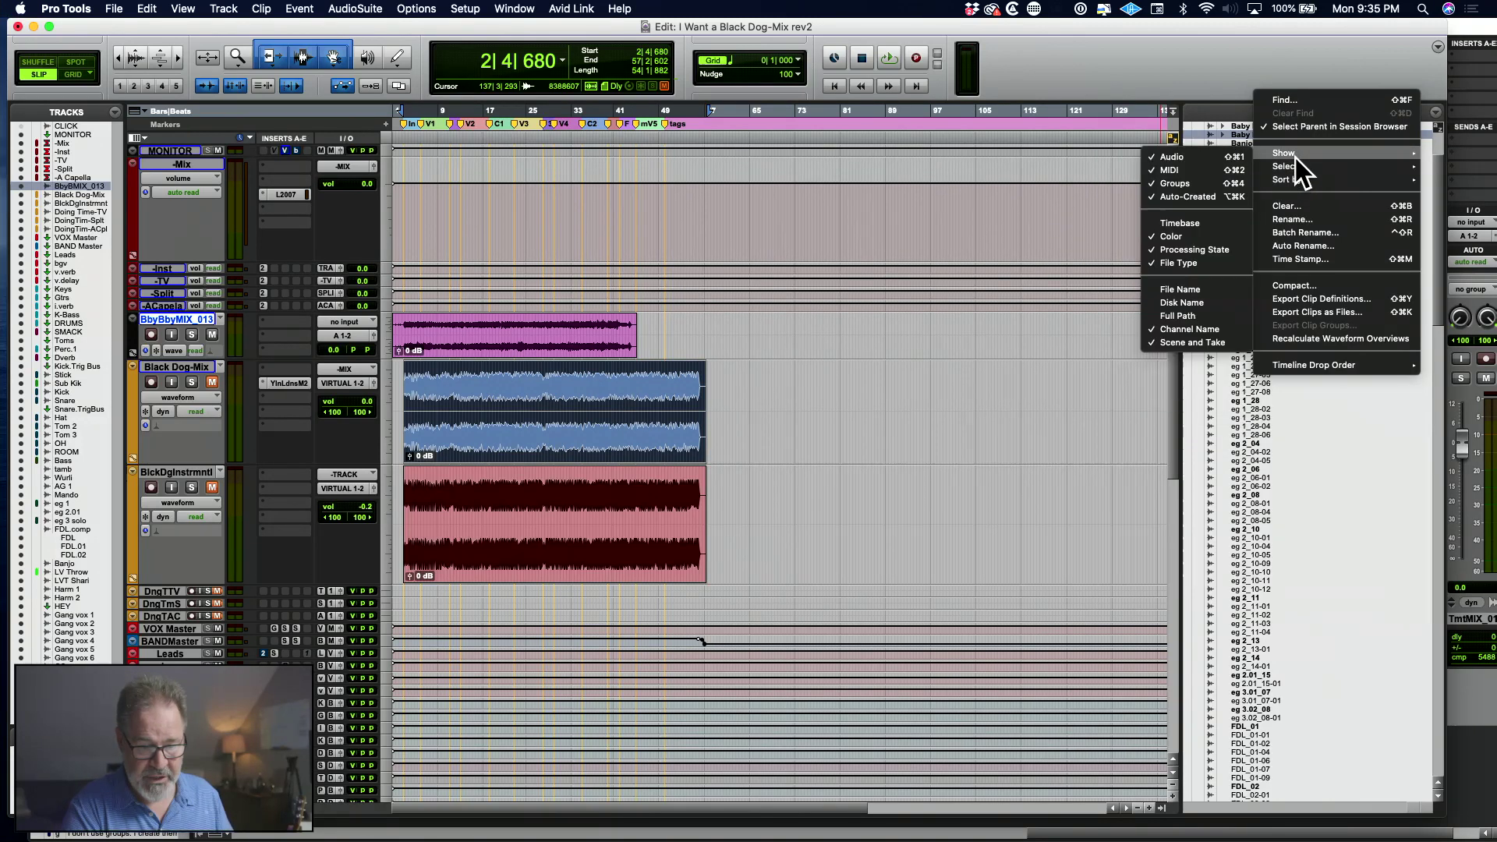
{"action": "left_click", "coordinate": [1186, 316]}
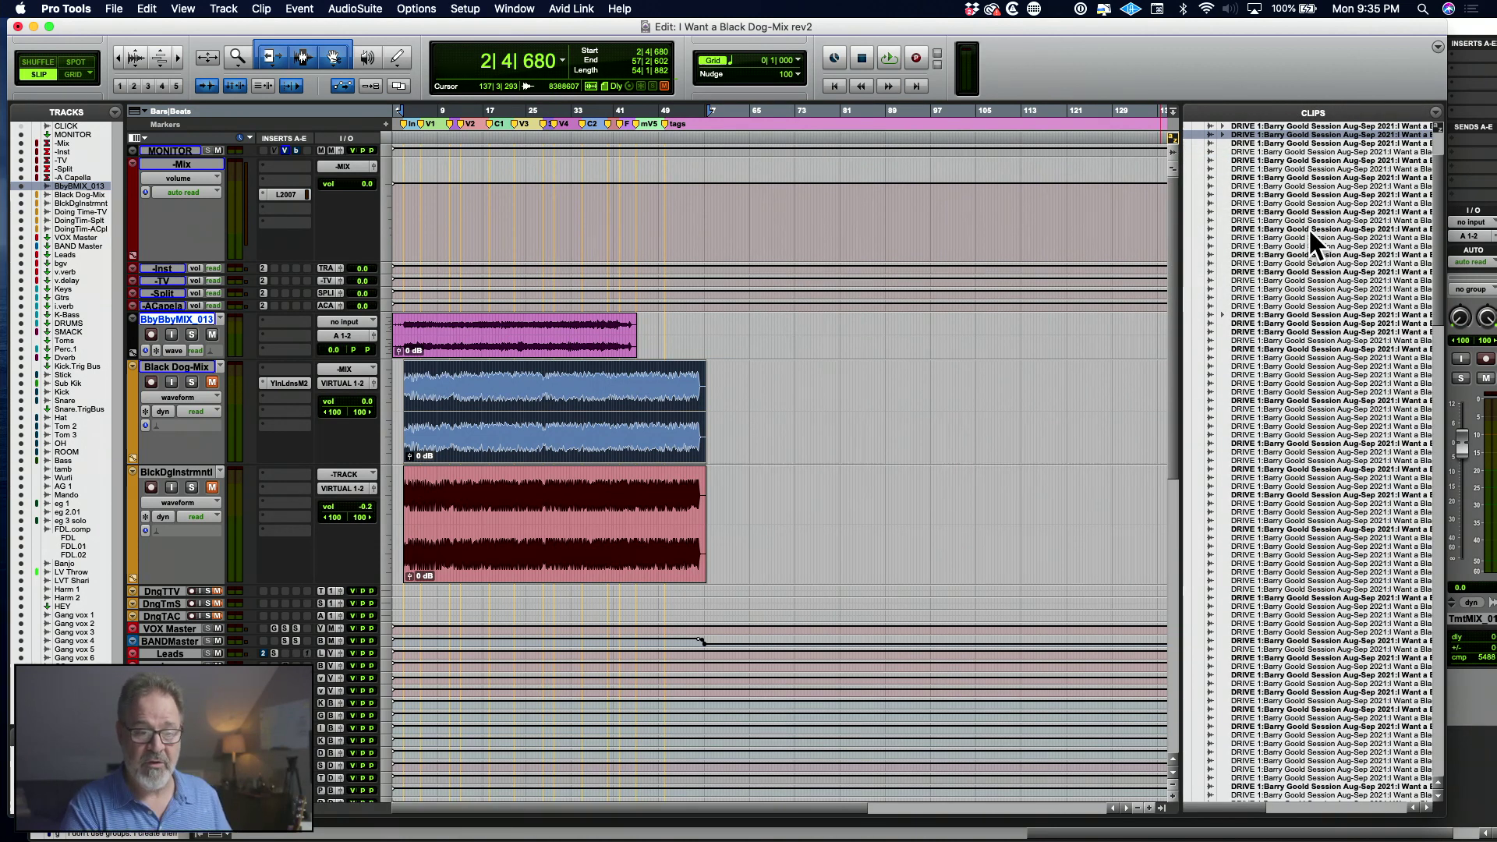
Select the Baby Baby reference clip on the BbyBMIX_013 track above Black Dog-Mix.
{"action": "scroll", "coordinate": [1308, 227], "scroll_direction": "right", "scroll_amount": 10}
{"action": "scroll", "coordinate": [1309, 228], "scroll_direction": "right", "scroll_amount": 10}
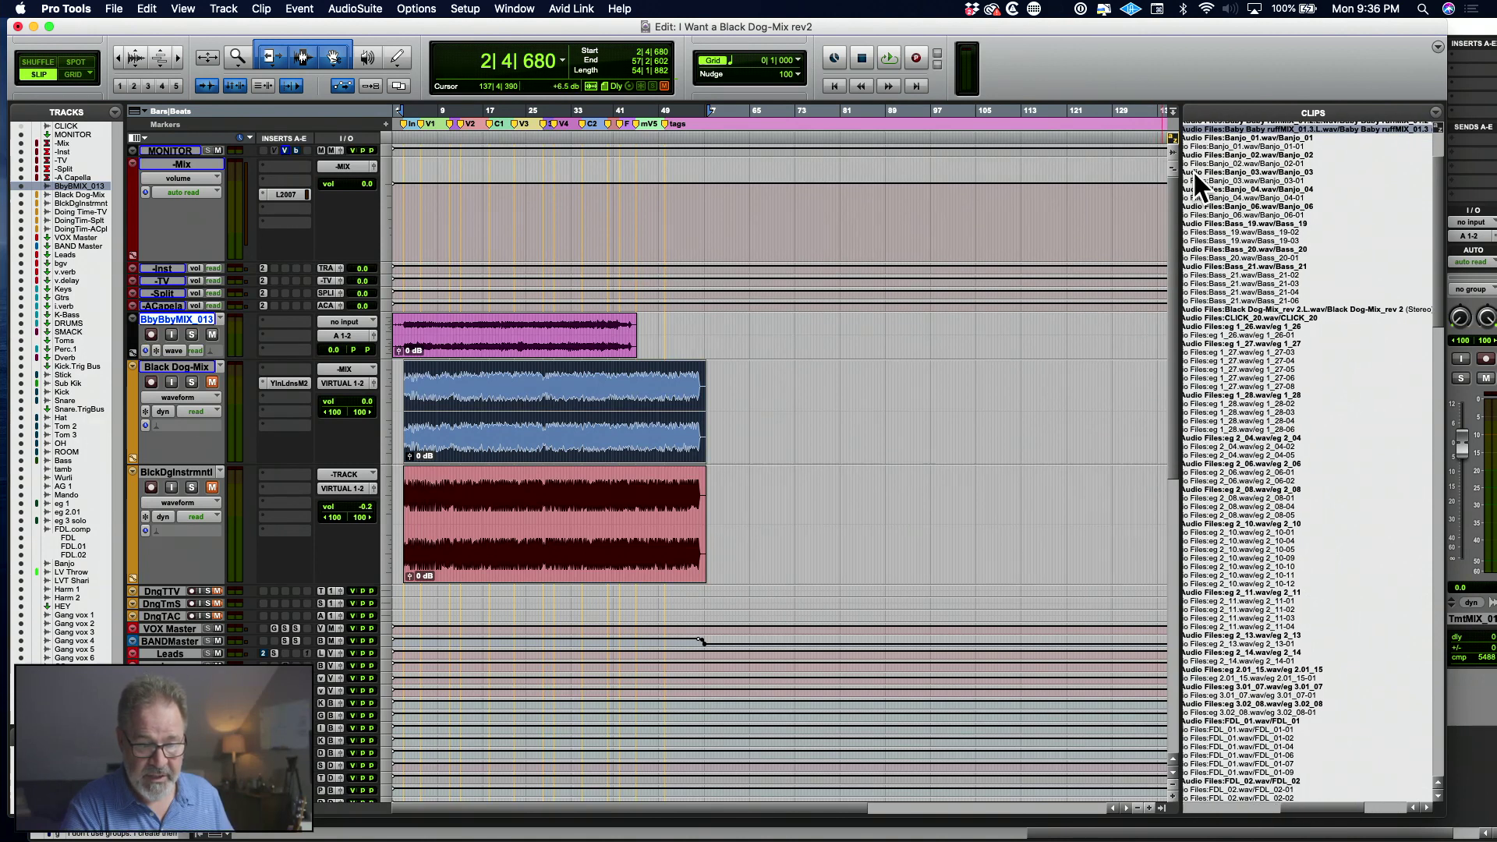
{"action": "scroll", "coordinate": [1234, 273], "scroll_direction": "up", "scroll_amount": 2}
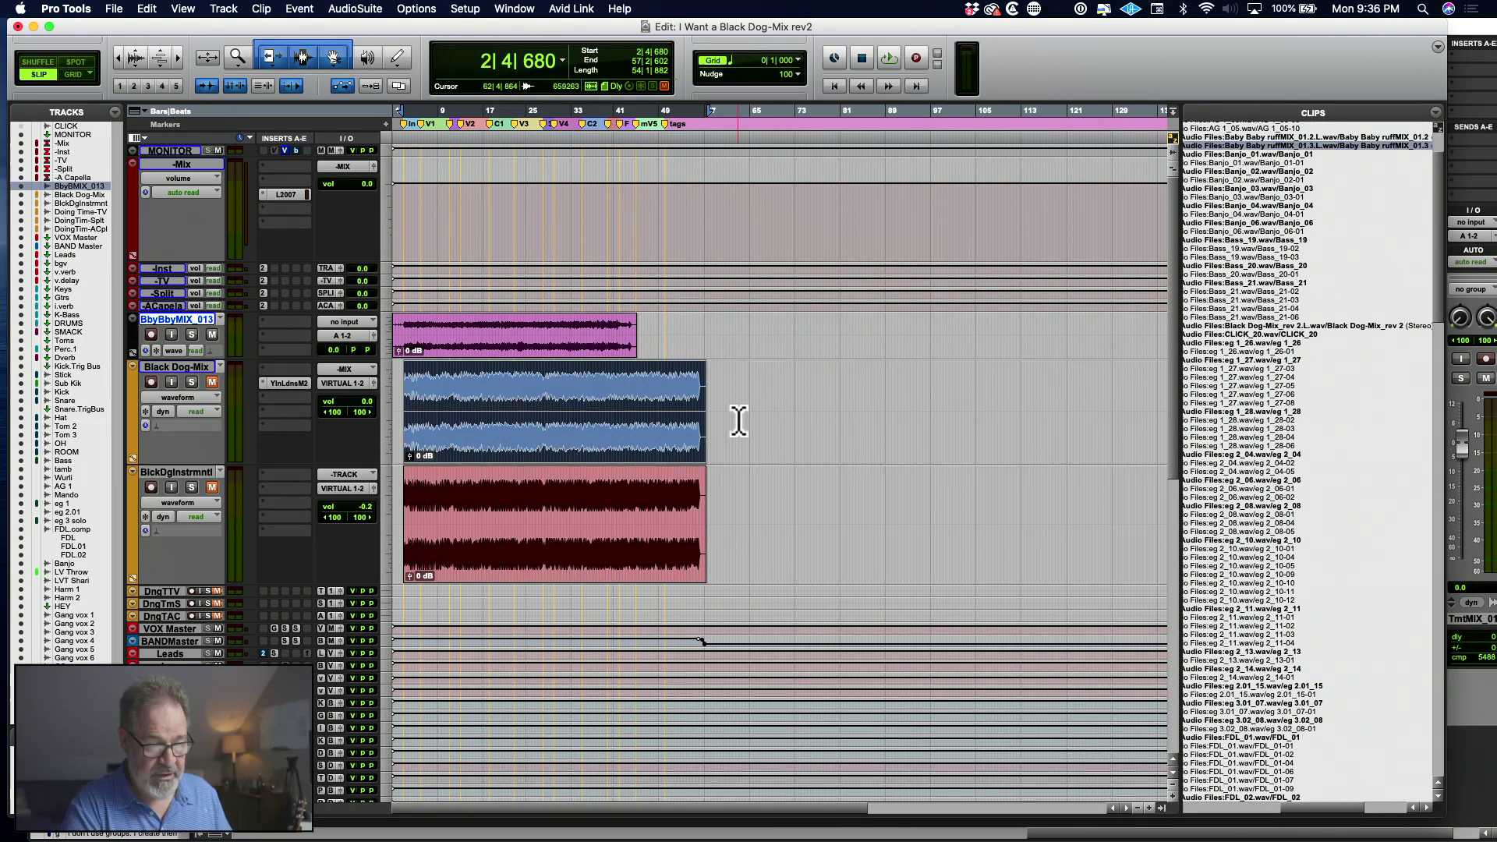
{"action": "left_click", "coordinate": [739, 395]}
{"action": "left_click", "coordinate": [592, 357]}
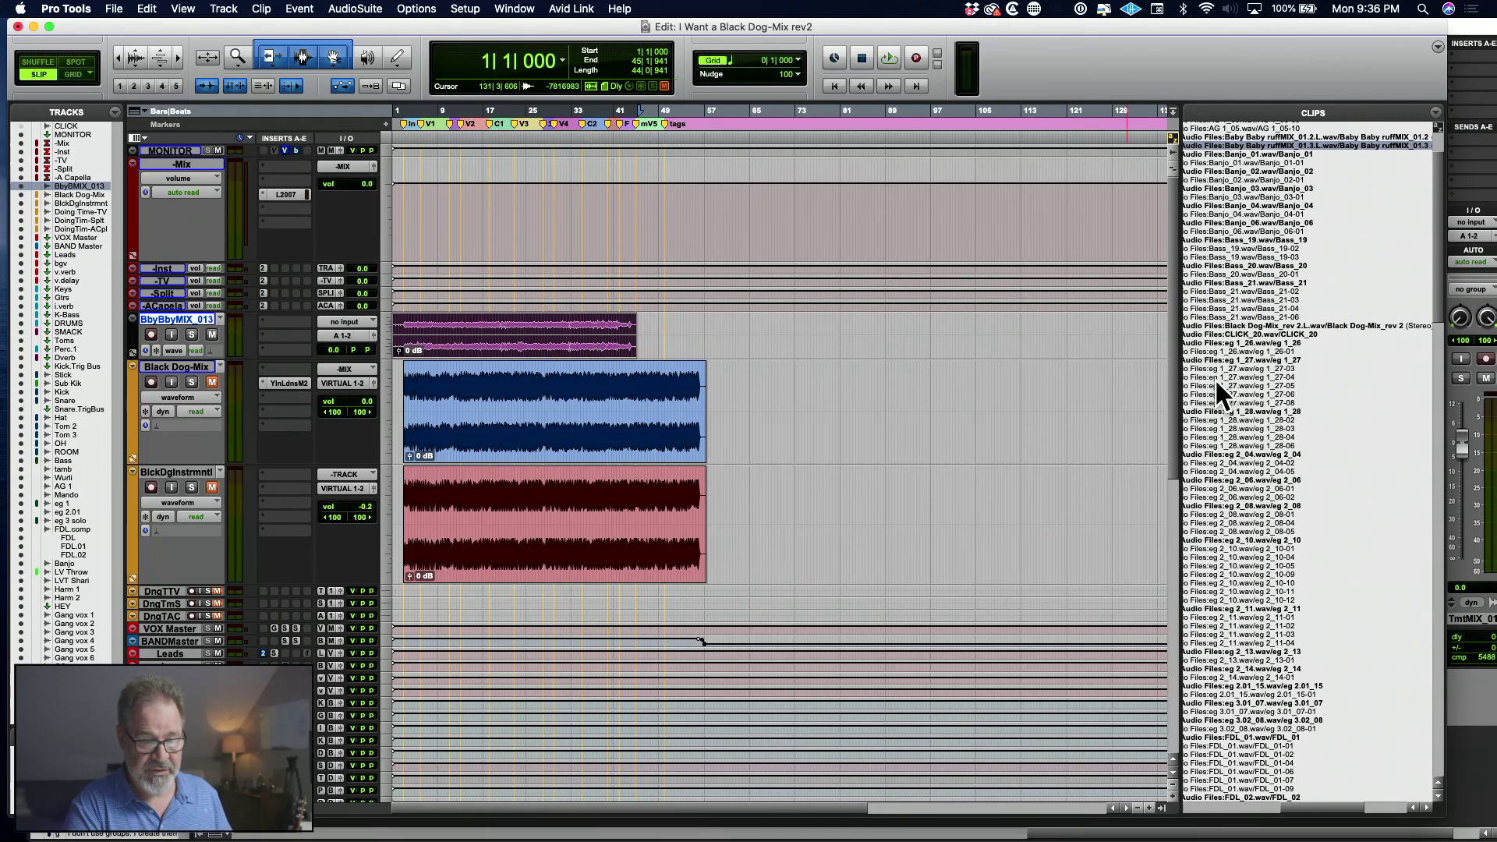
{"action": "scroll", "coordinate": [1271, 265], "scroll_direction": "left", "scroll_amount": 5}
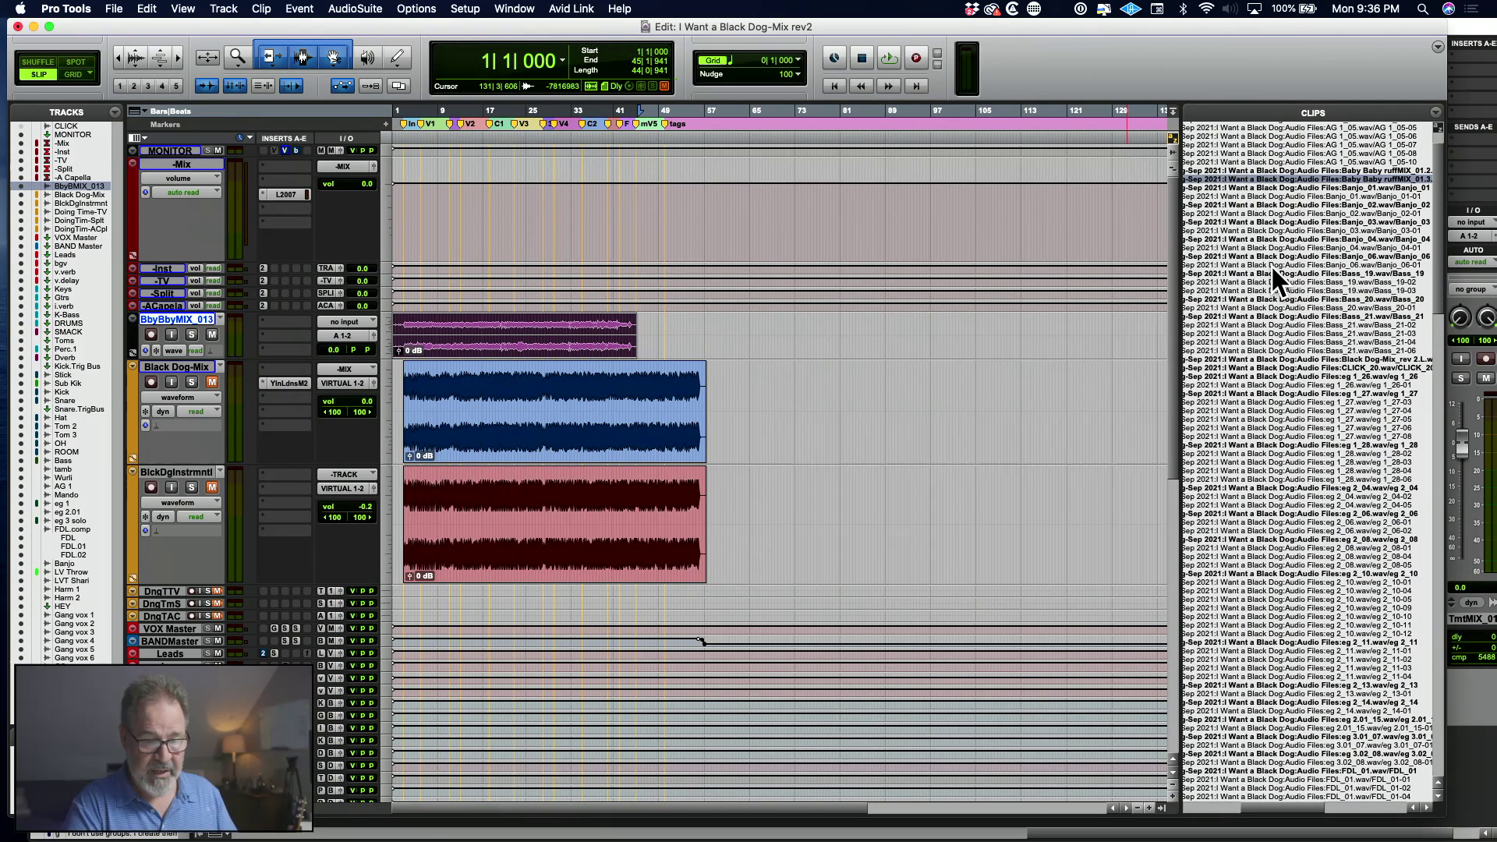
{"action": "scroll", "coordinate": [1272, 264], "scroll_direction": "left", "scroll_amount": 6}
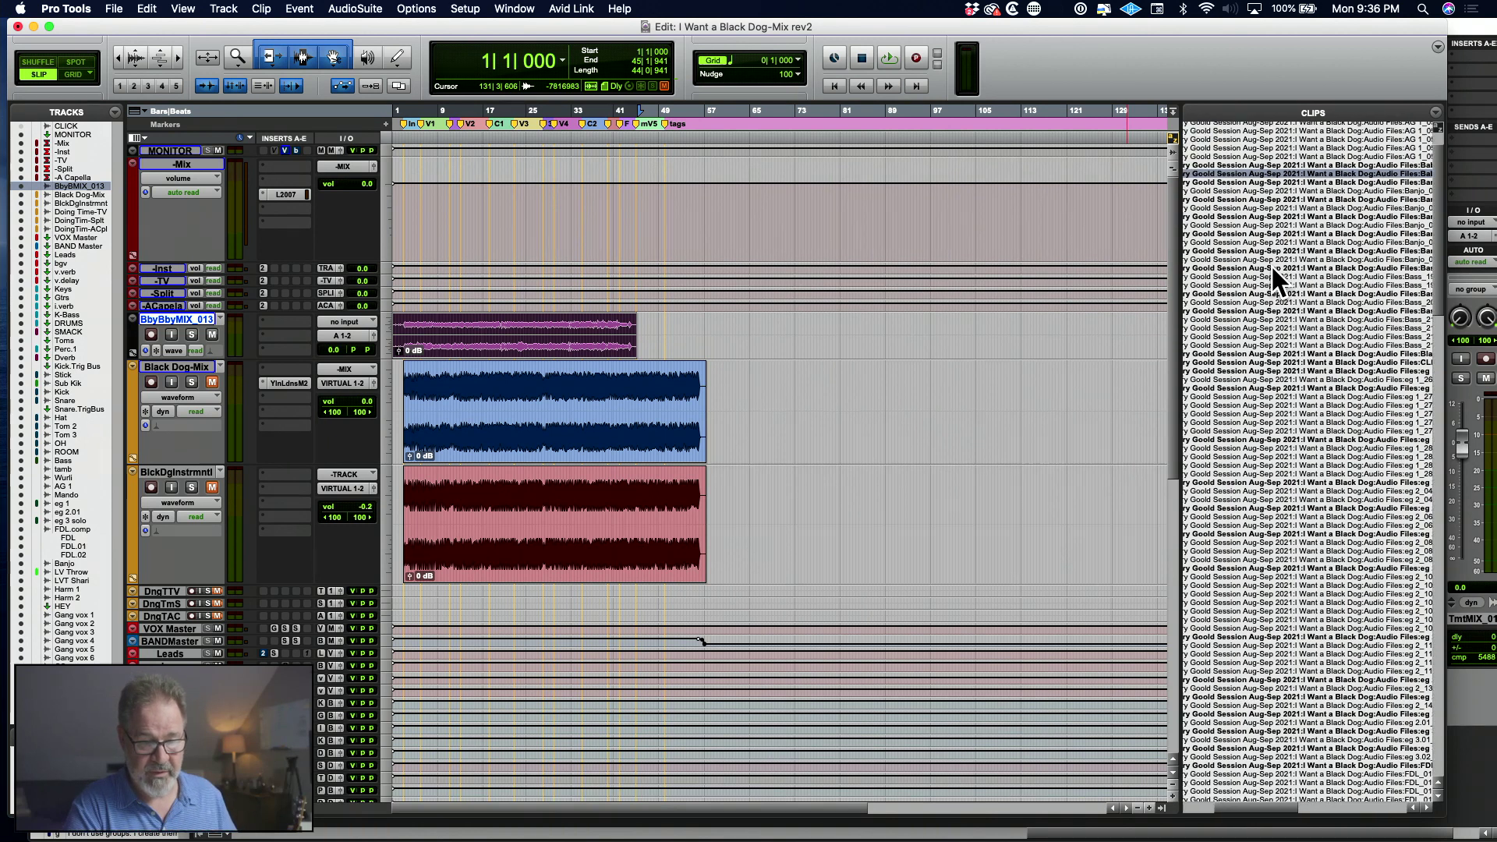
{"action": "scroll", "coordinate": [1272, 265], "scroll_direction": "left", "scroll_amount": 1}
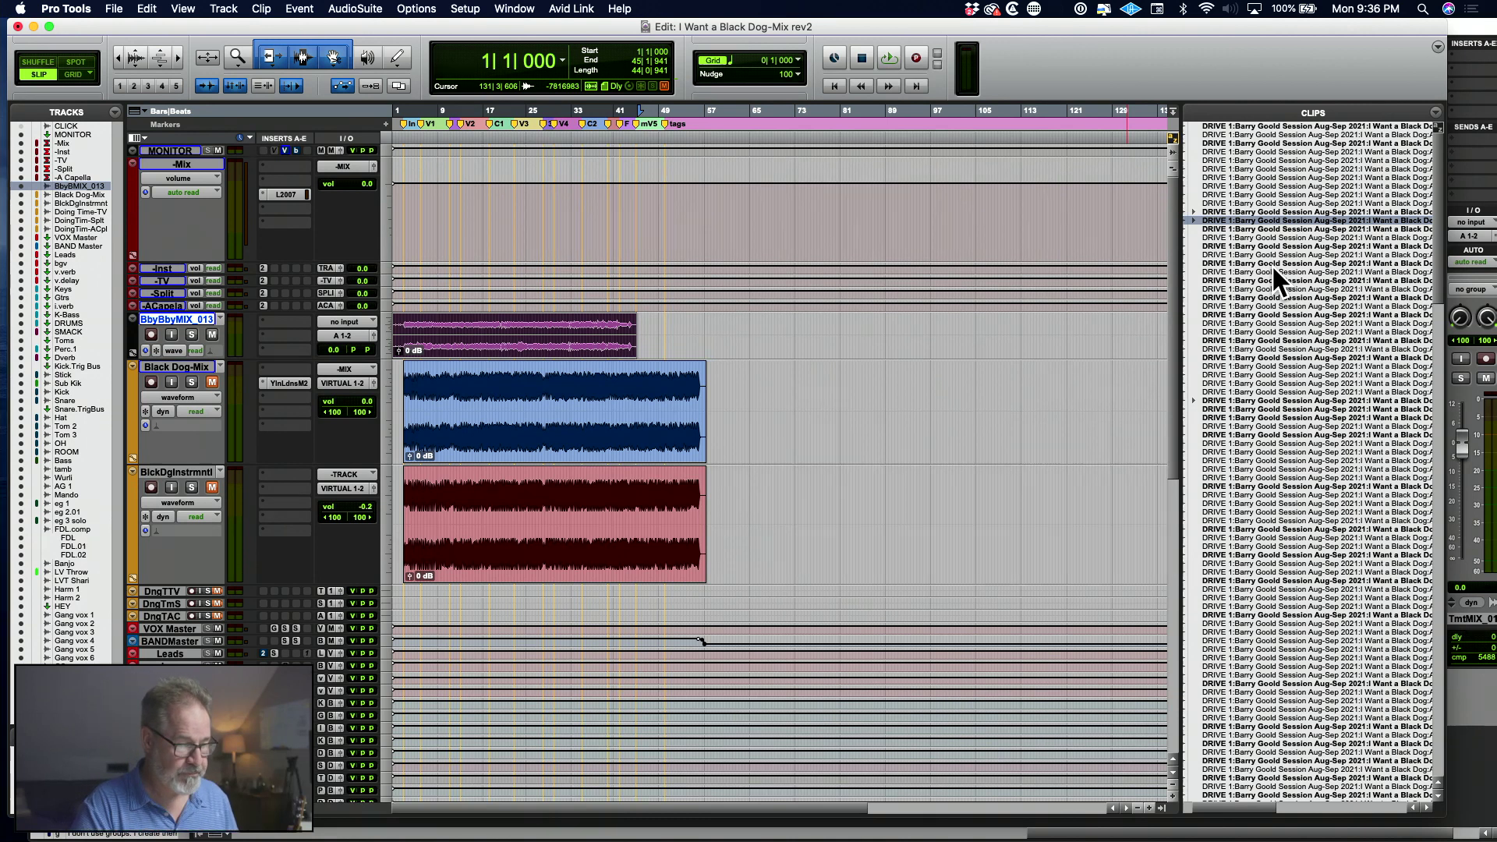
Delete the BbyBMIX_013 track despite its active clips and return to the Mix window.
{"action": "right_click", "coordinate": [173, 320]}
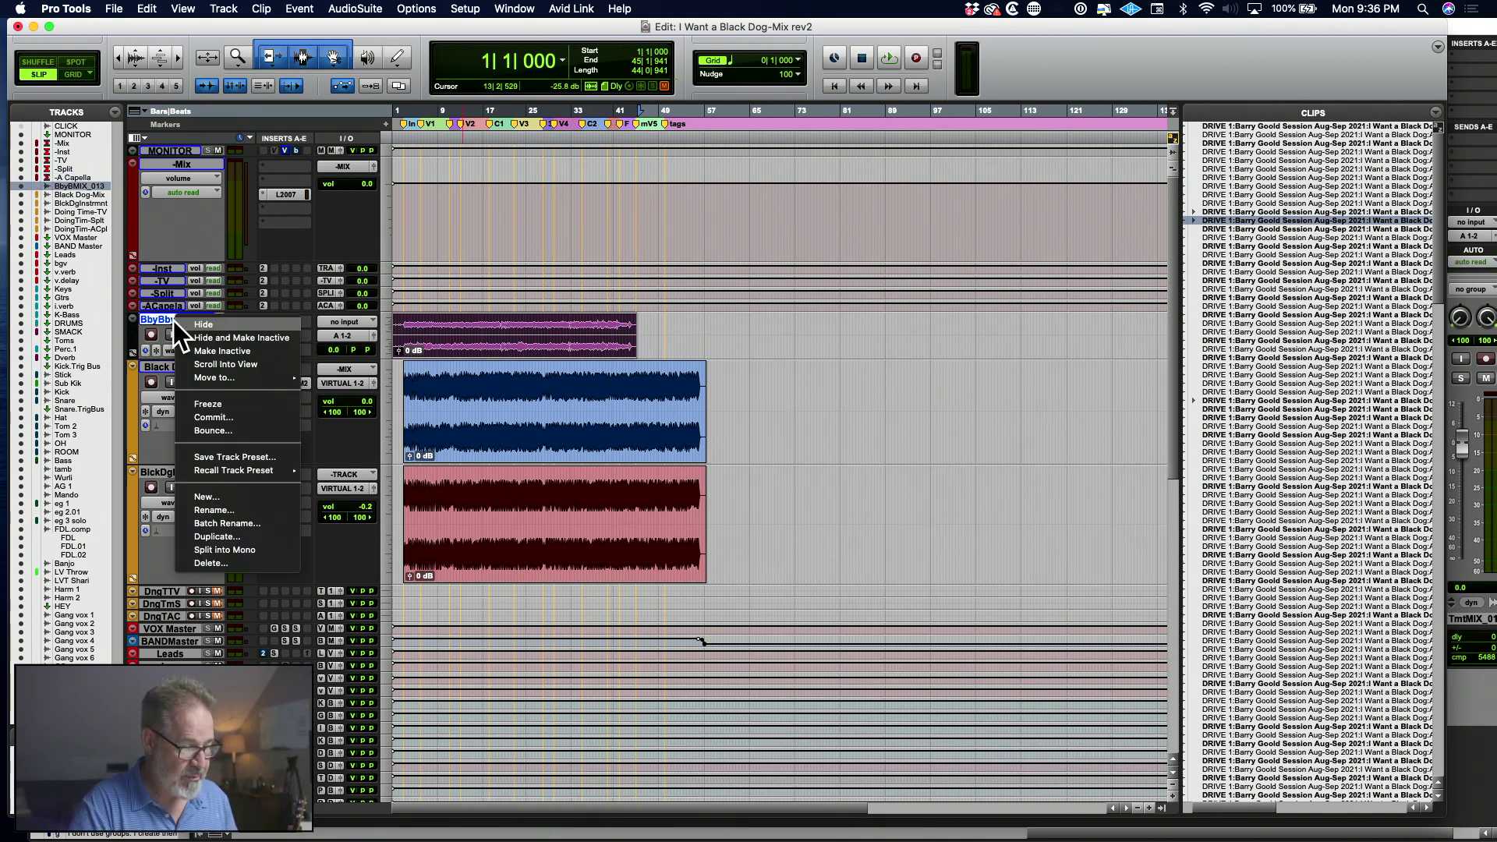
{"action": "left_click", "coordinate": [253, 562]}
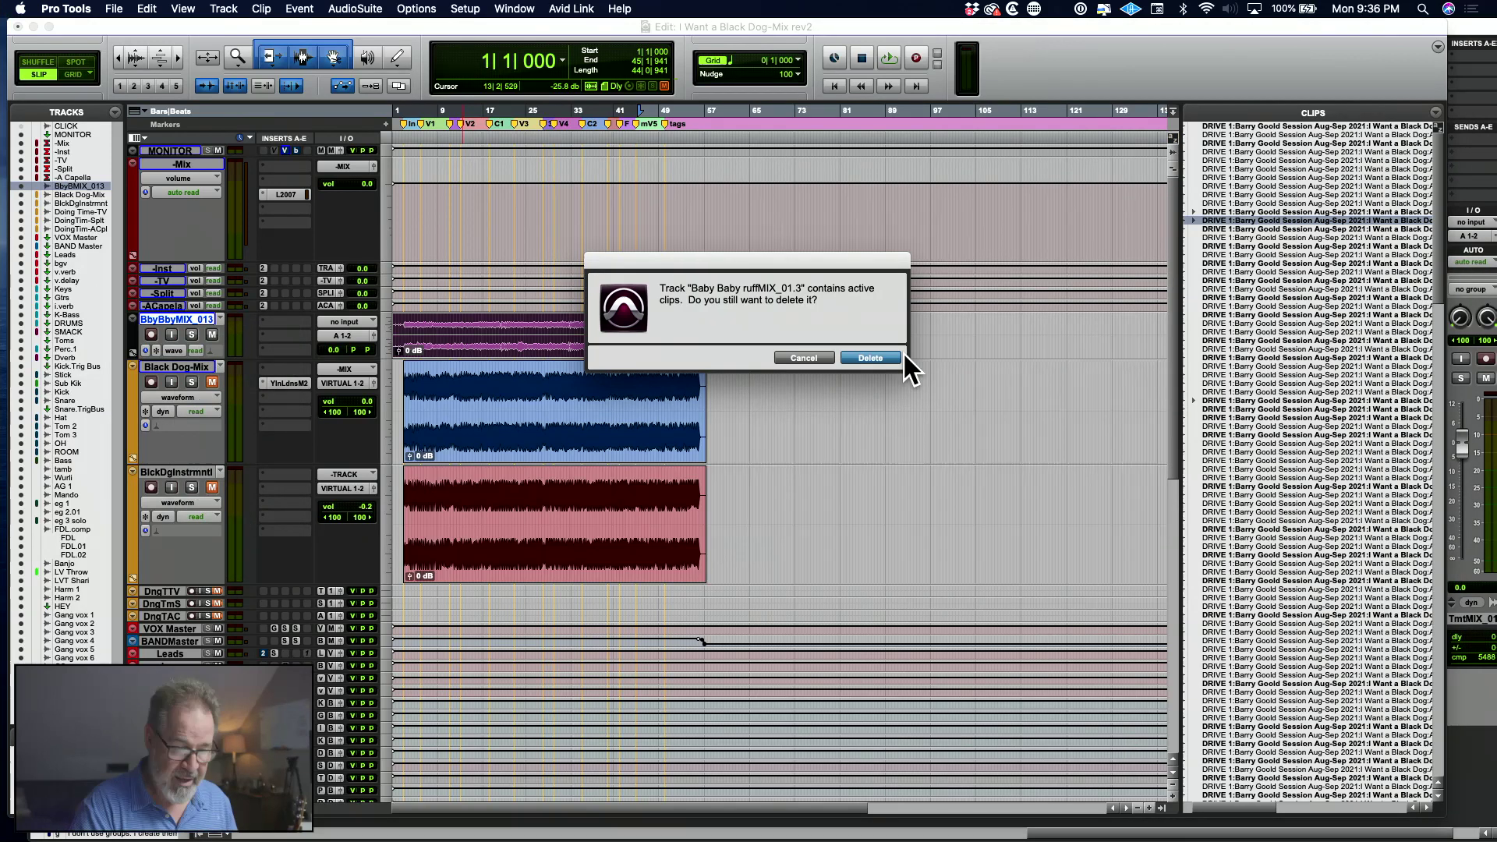
{"action": "left_click", "coordinate": [876, 357]}
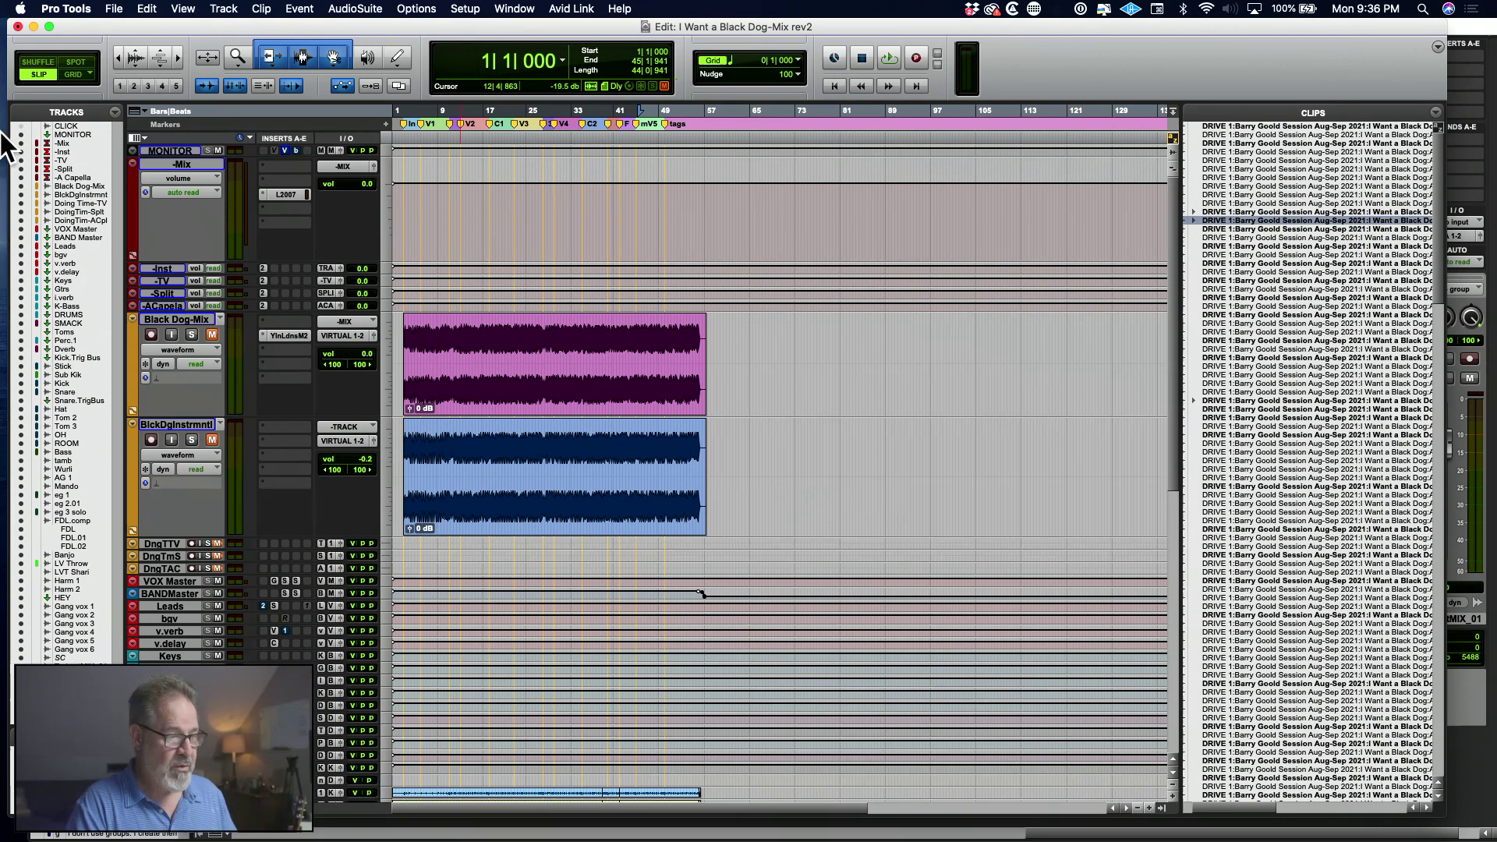
{"action": "key", "text": "super+equal"}
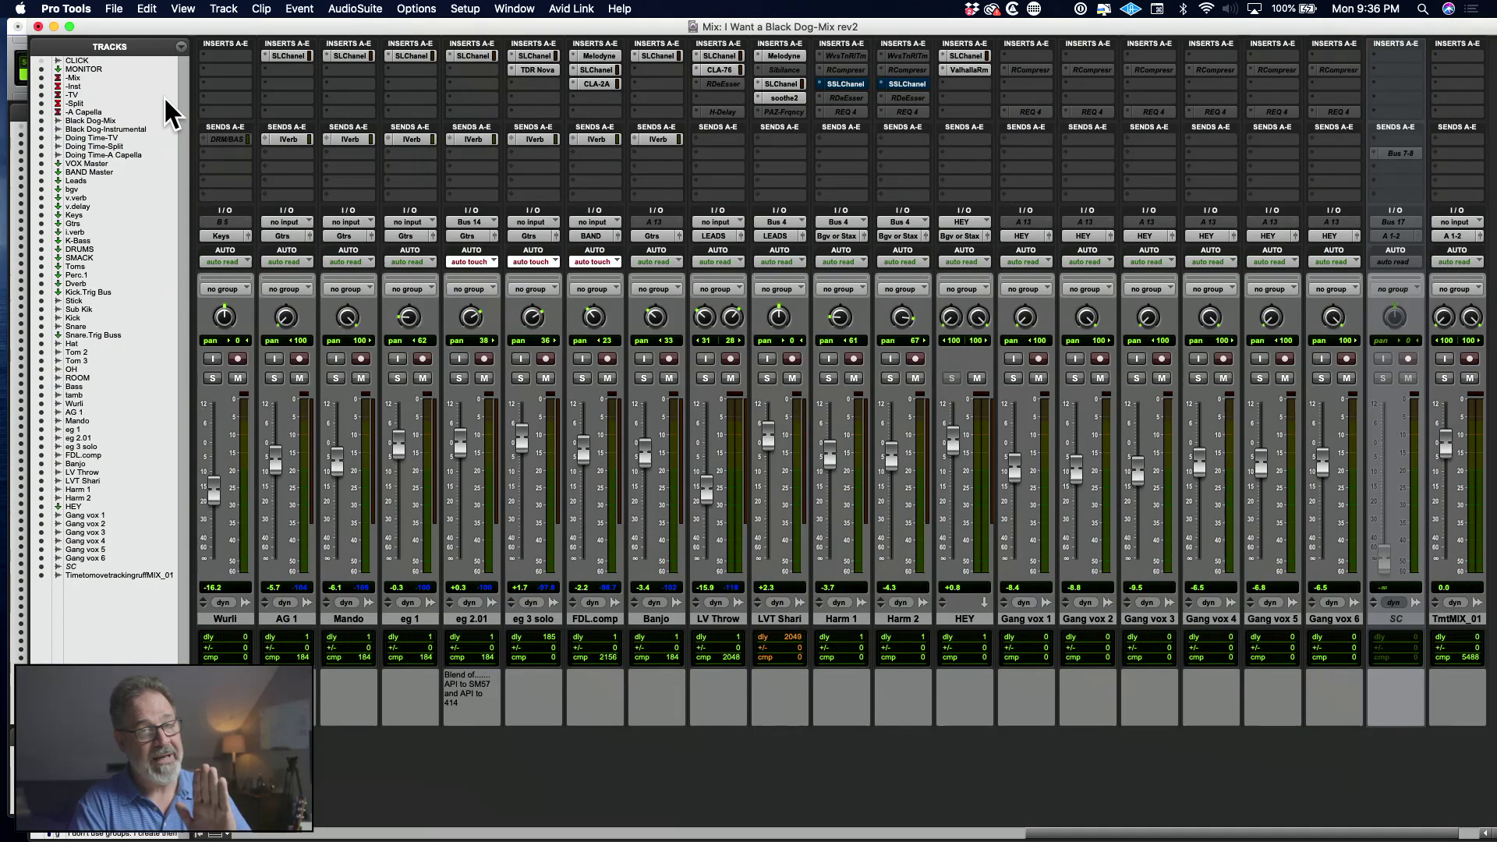
Enable Automatically Copy Files on Import in Processing preferences, then slide the Mix window left.
{"action": "left_click", "coordinate": [66, 9]}
{"action": "left_click", "coordinate": [85, 55]}
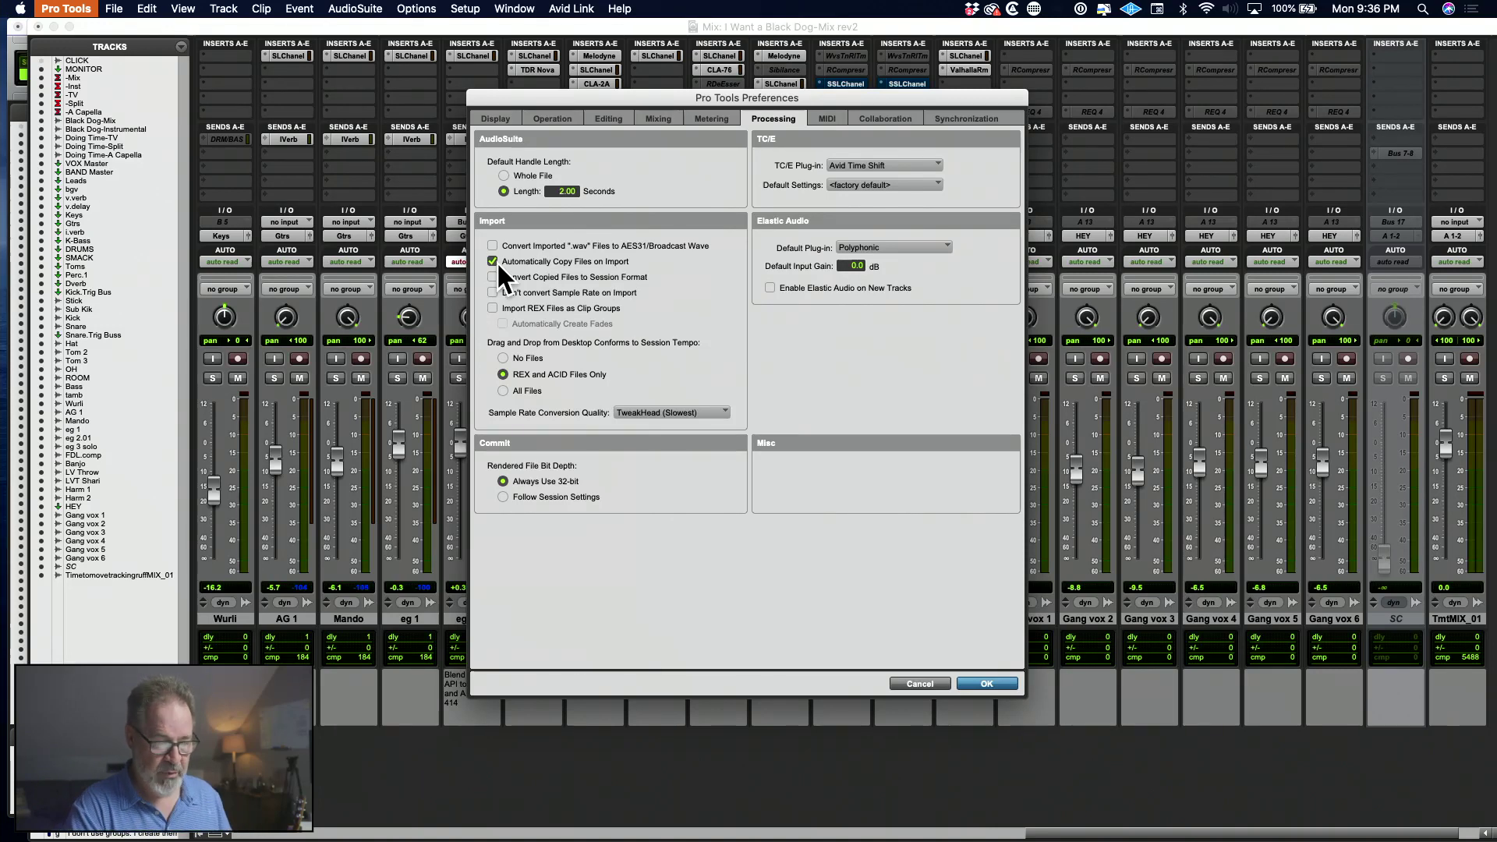
{"action": "left_click", "coordinate": [986, 683]}
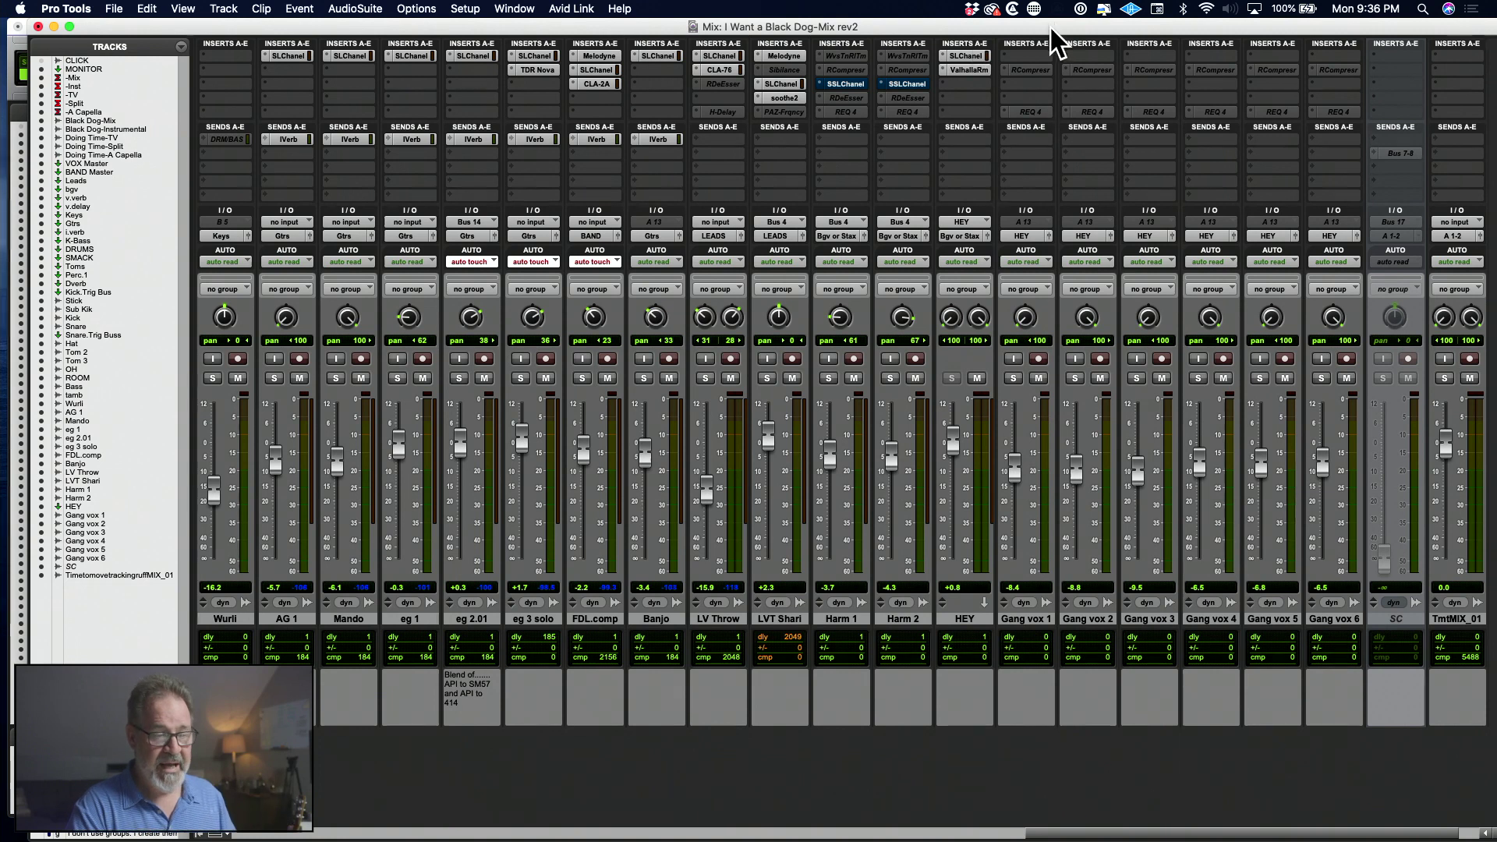
{"action": "left_click_drag", "start_coordinate": [1059, 24], "coordinate": [833, 7]}
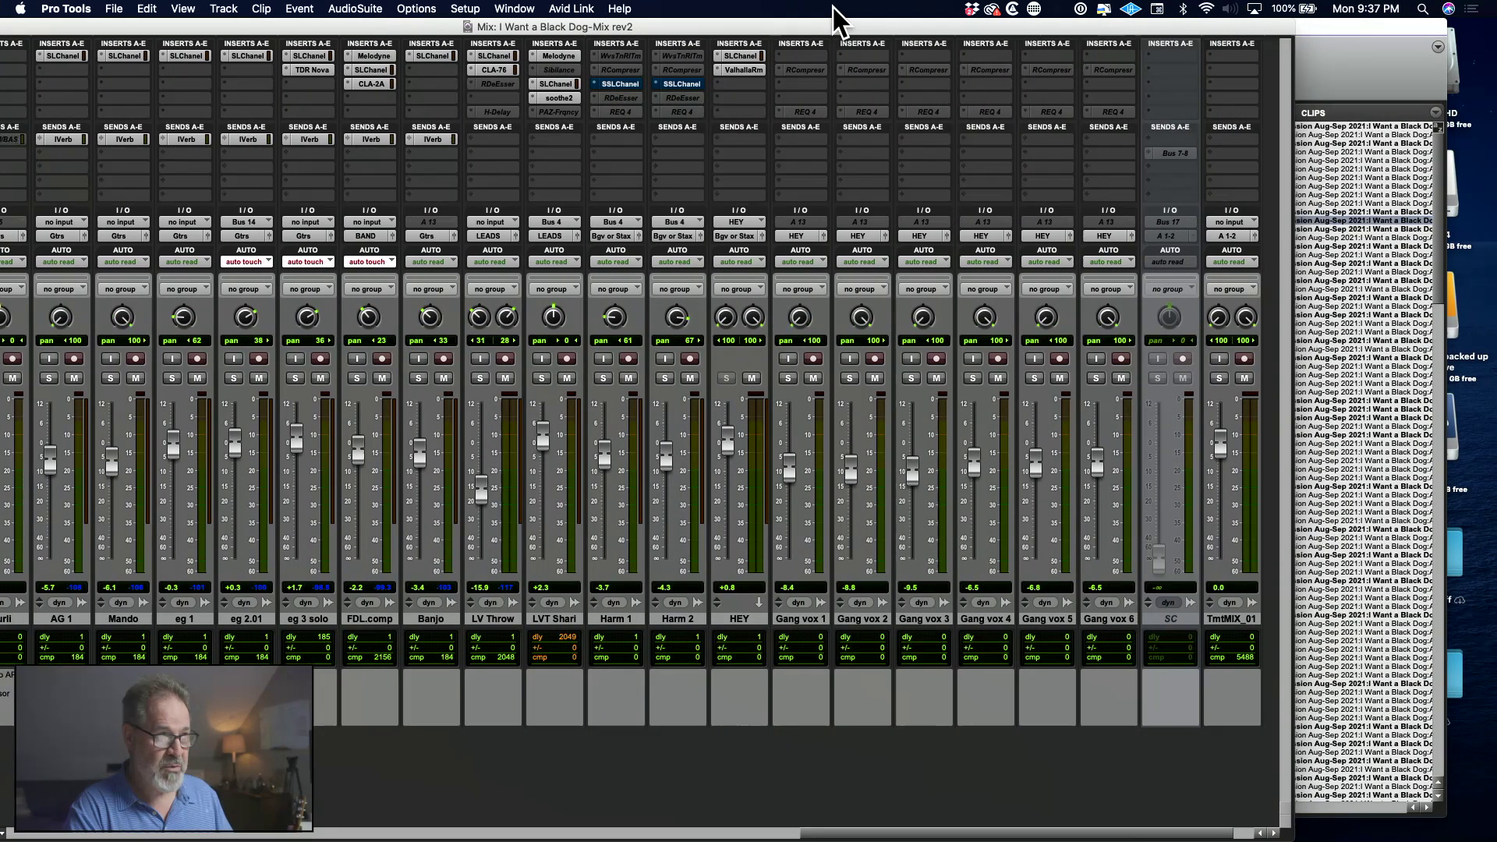
Open a Macintosh HD Finder window and position it over the Pro Tools mixer.
{"action": "double_click", "coordinate": [1460, 78]}
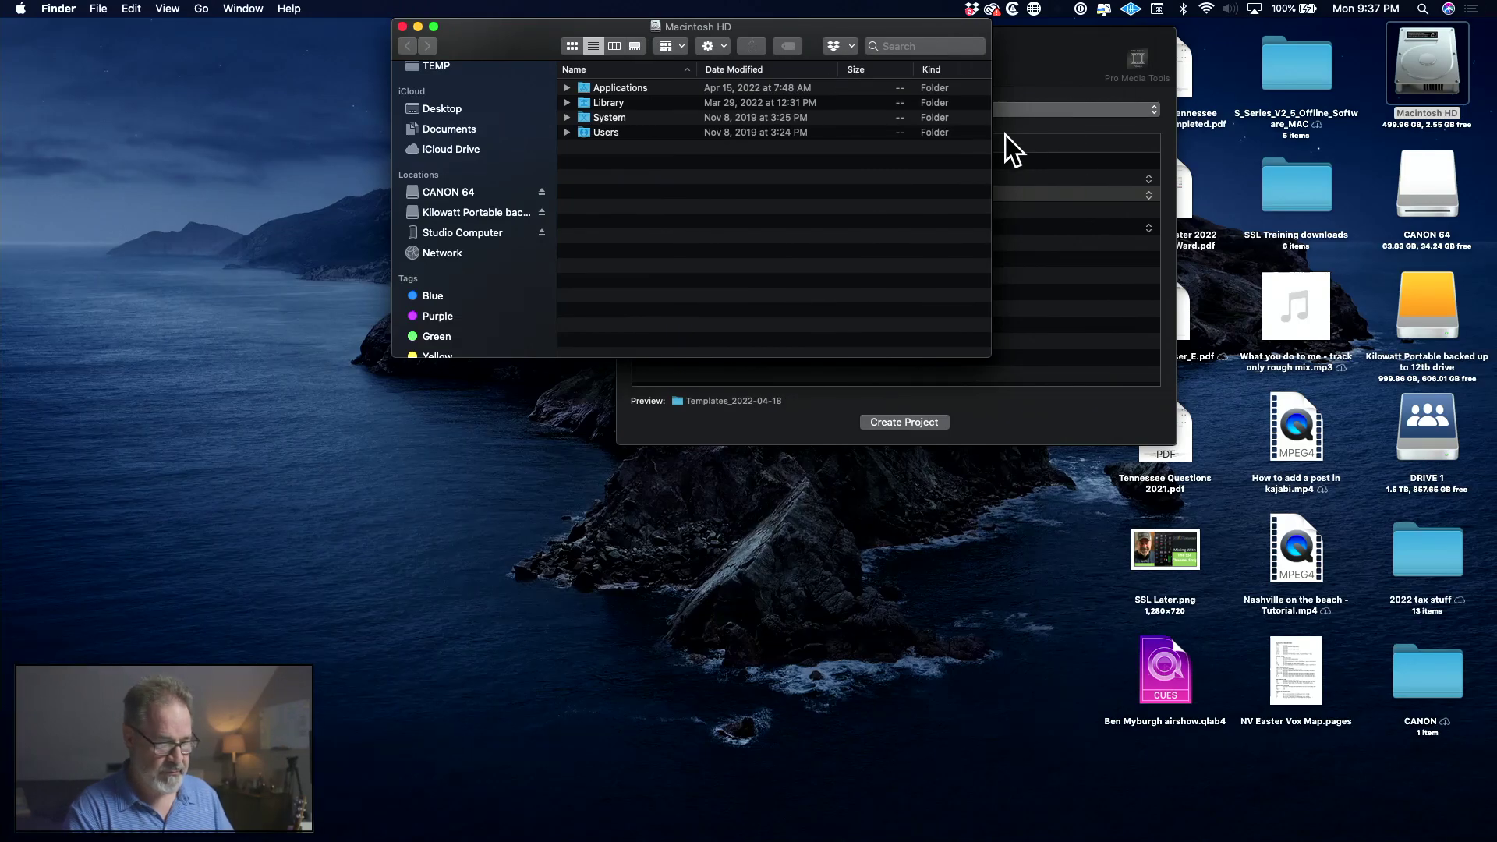
{"action": "key", "text": "ctrl+Left"}
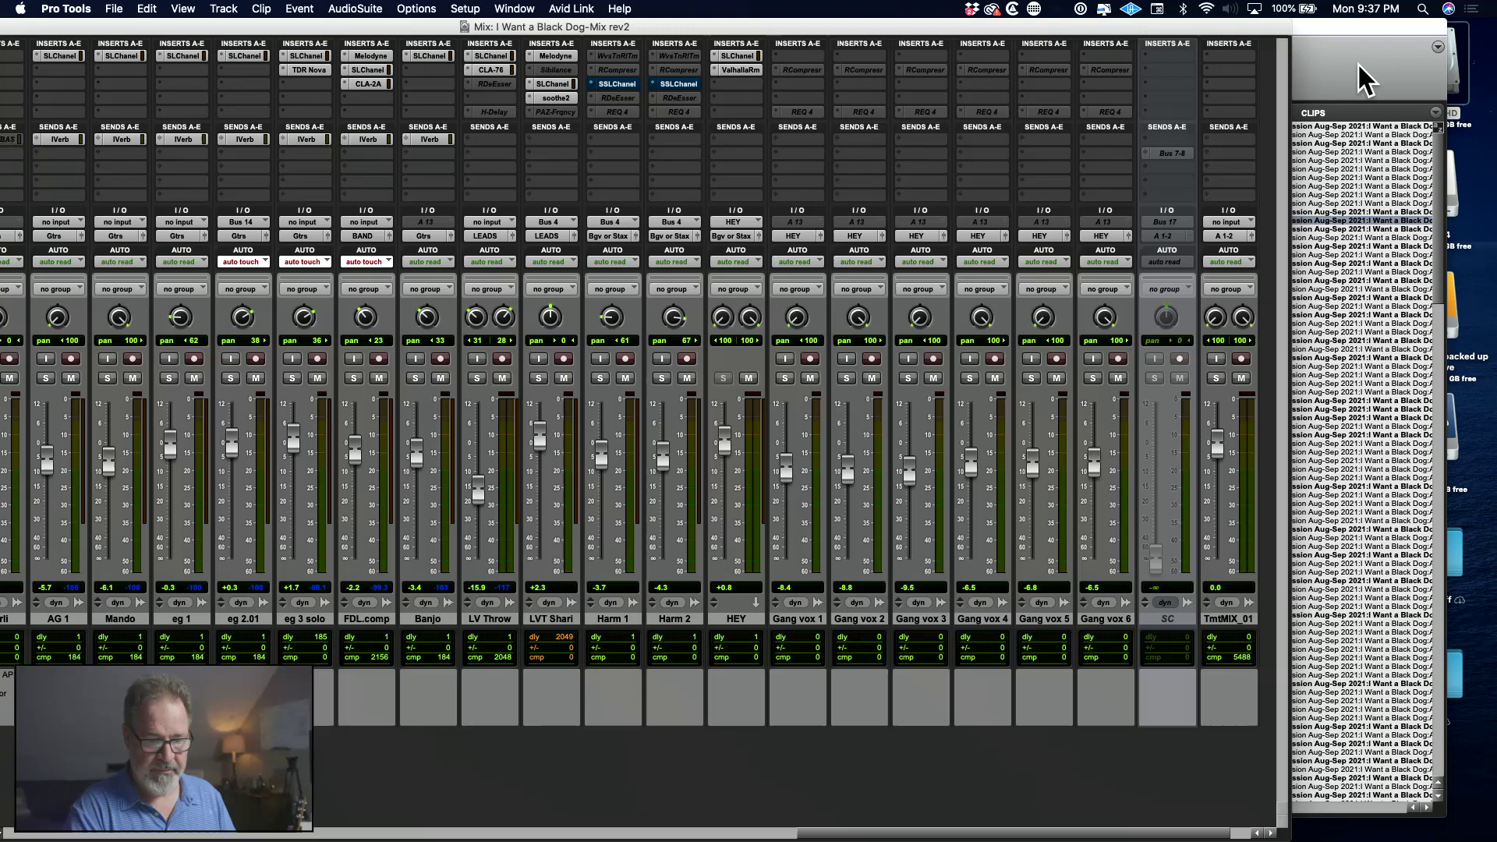
{"action": "key", "text": "super+equal"}
{"action": "double_click", "coordinate": [1430, 61]}
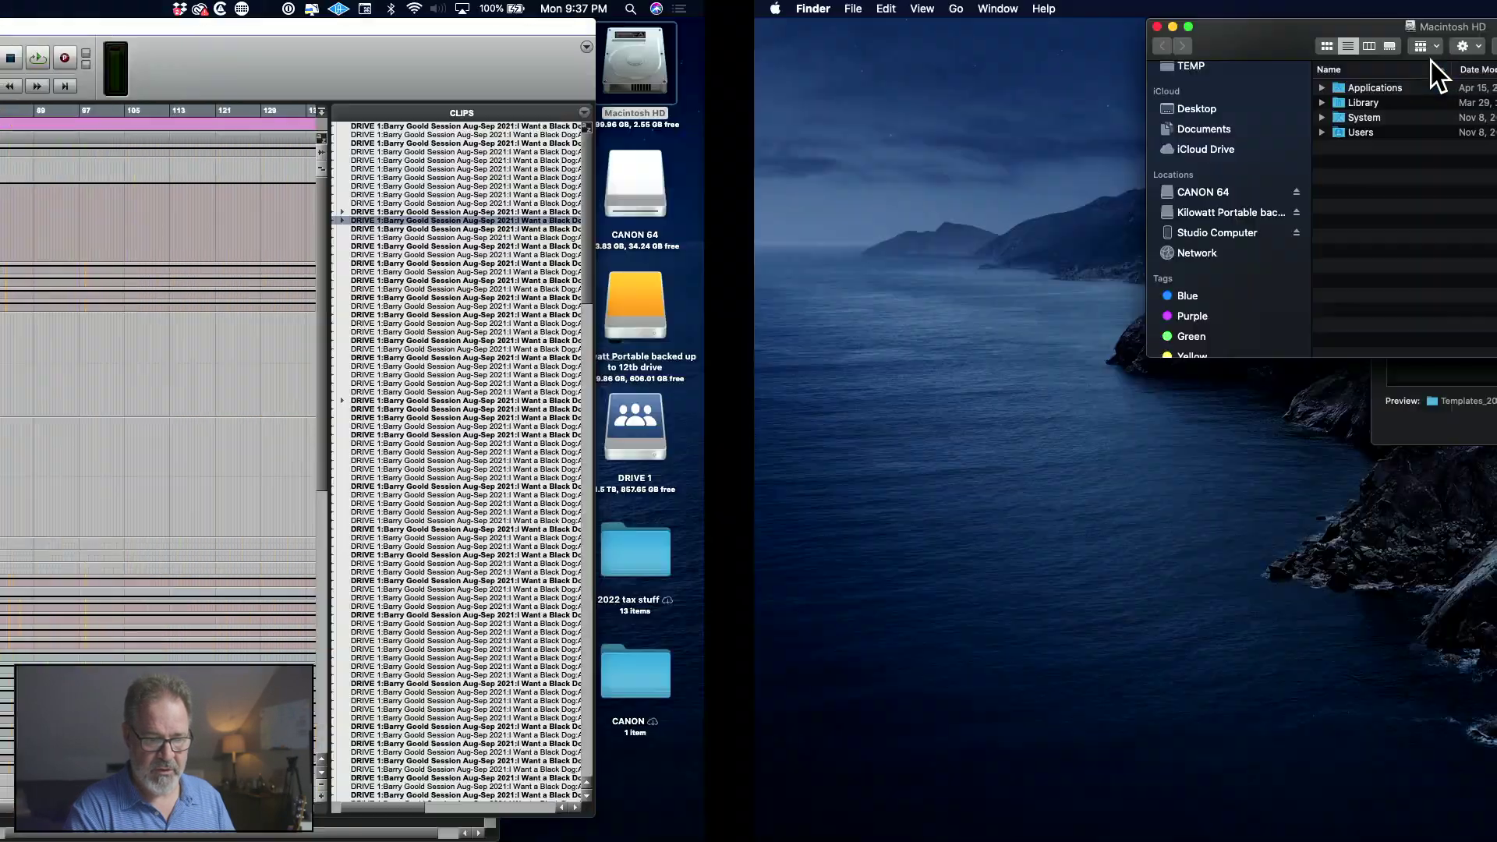
{"action": "key", "text": "super+Tab"}
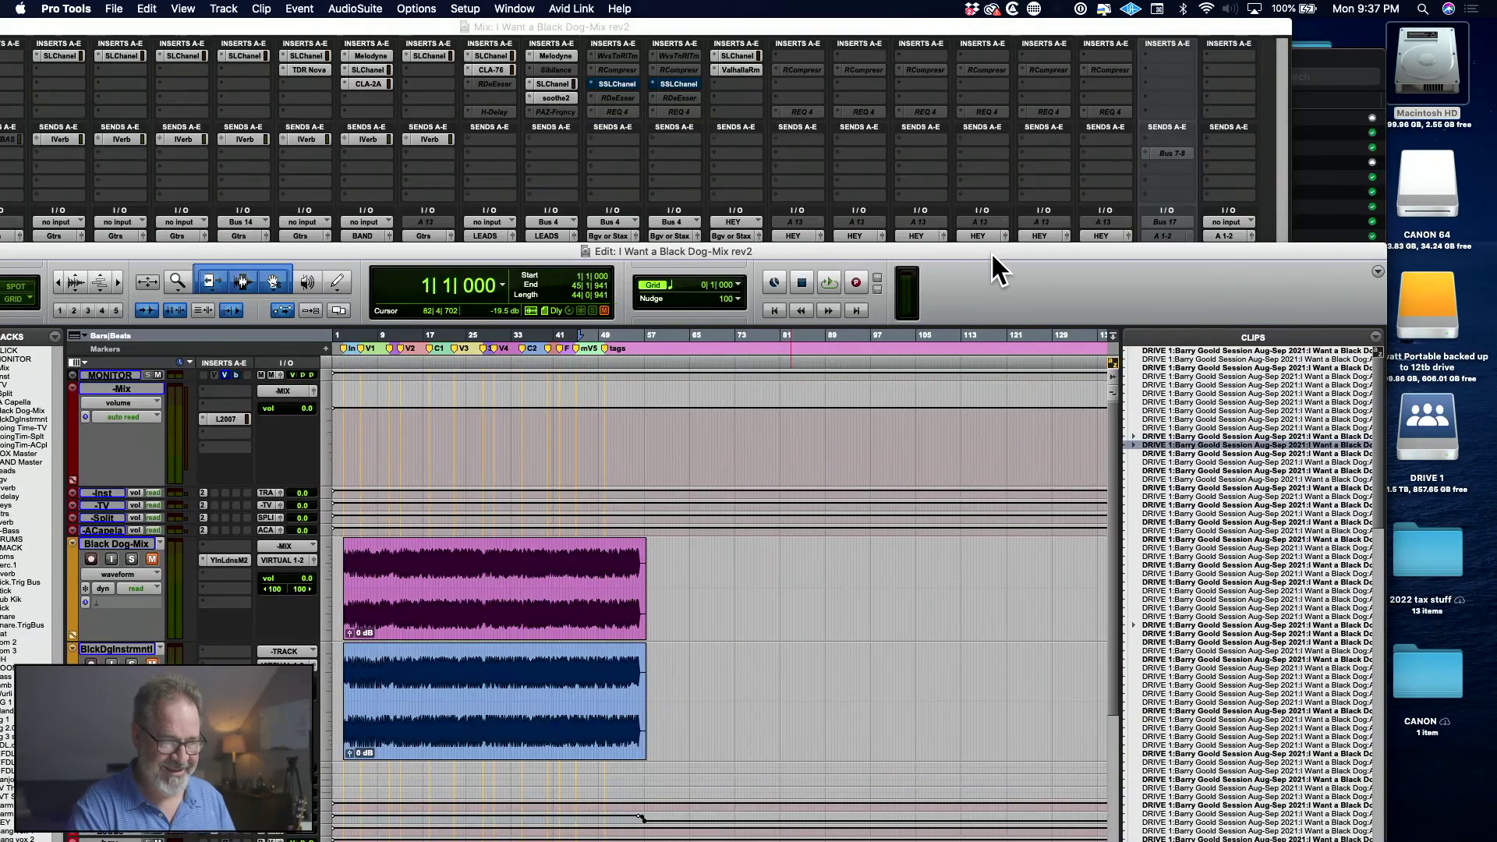
{"action": "mouse_move", "coordinate": [926, 34]}
{"action": "left_mouse_down"}
{"action": "mouse_move", "coordinate": [953, 284]}
{"action": "mouse_move", "coordinate": [951, 23]}
{"action": "left_mouse_up"}
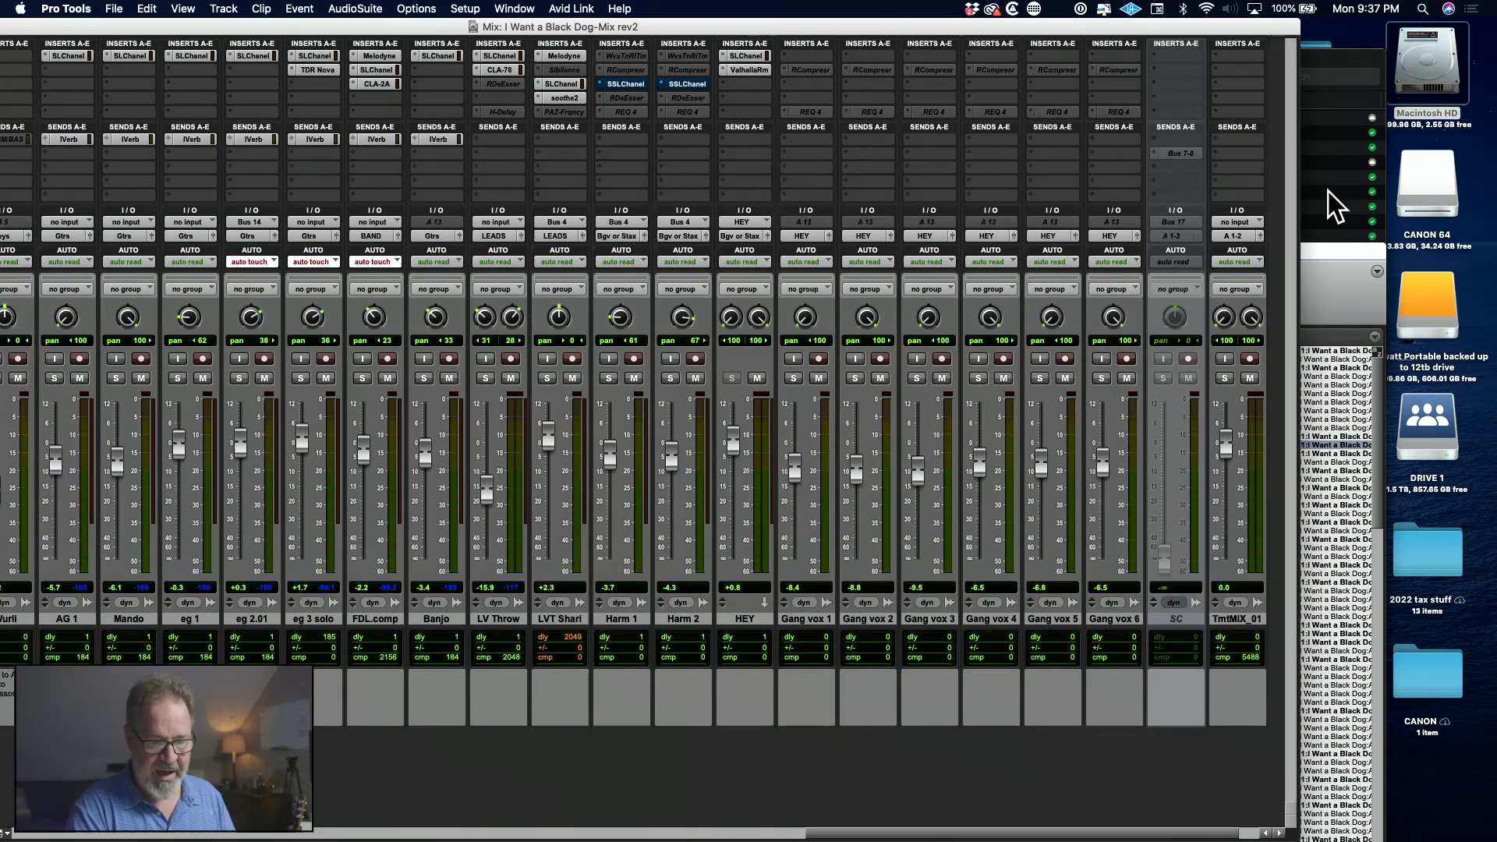
{"action": "double_click", "coordinate": [1417, 59]}
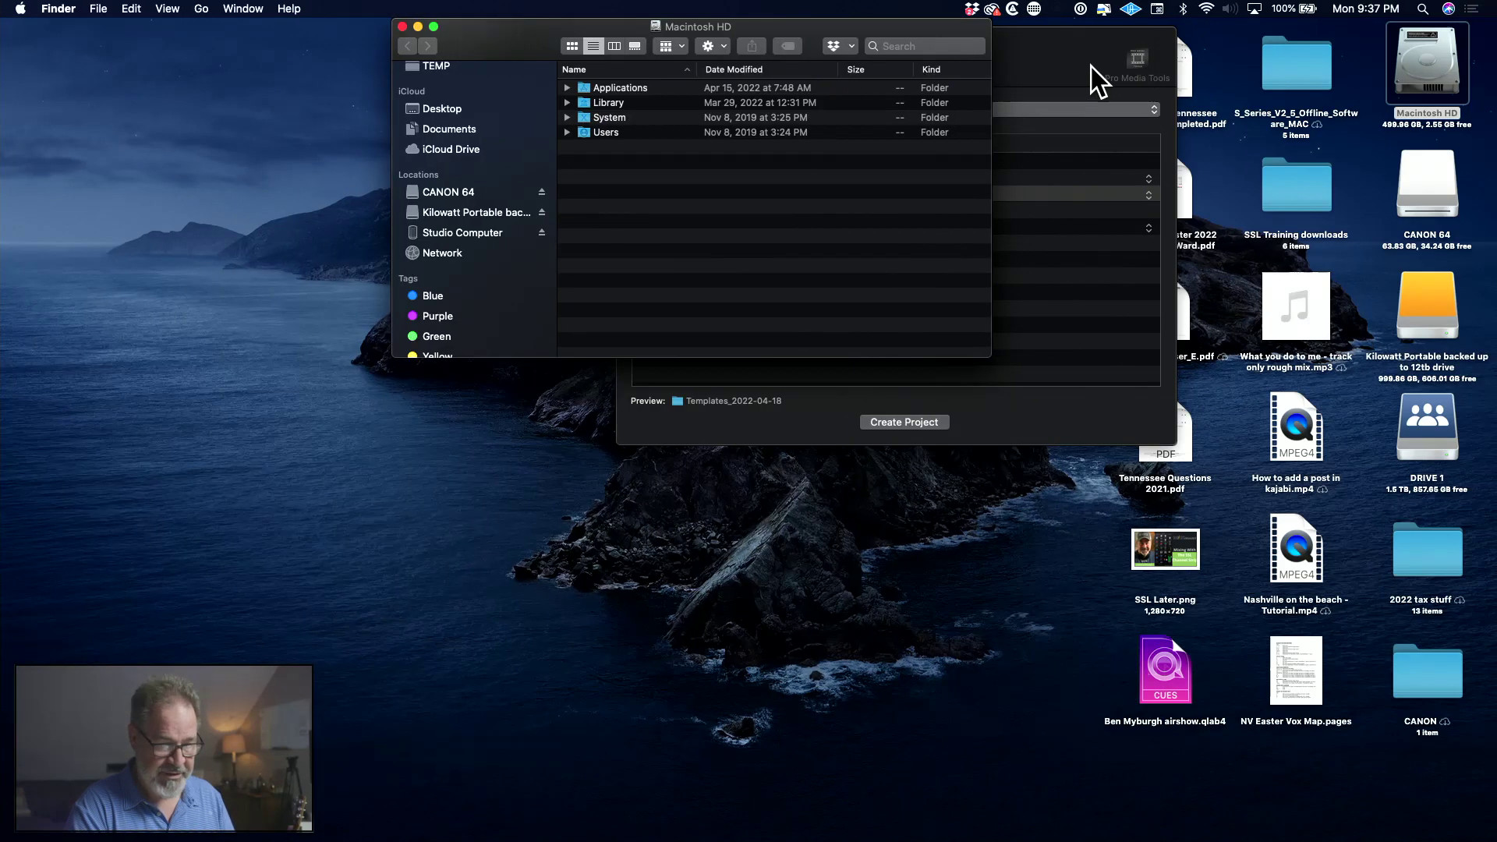
{"action": "left_click_drag", "start_coordinate": [528, 34], "coordinate": [914, 85]}
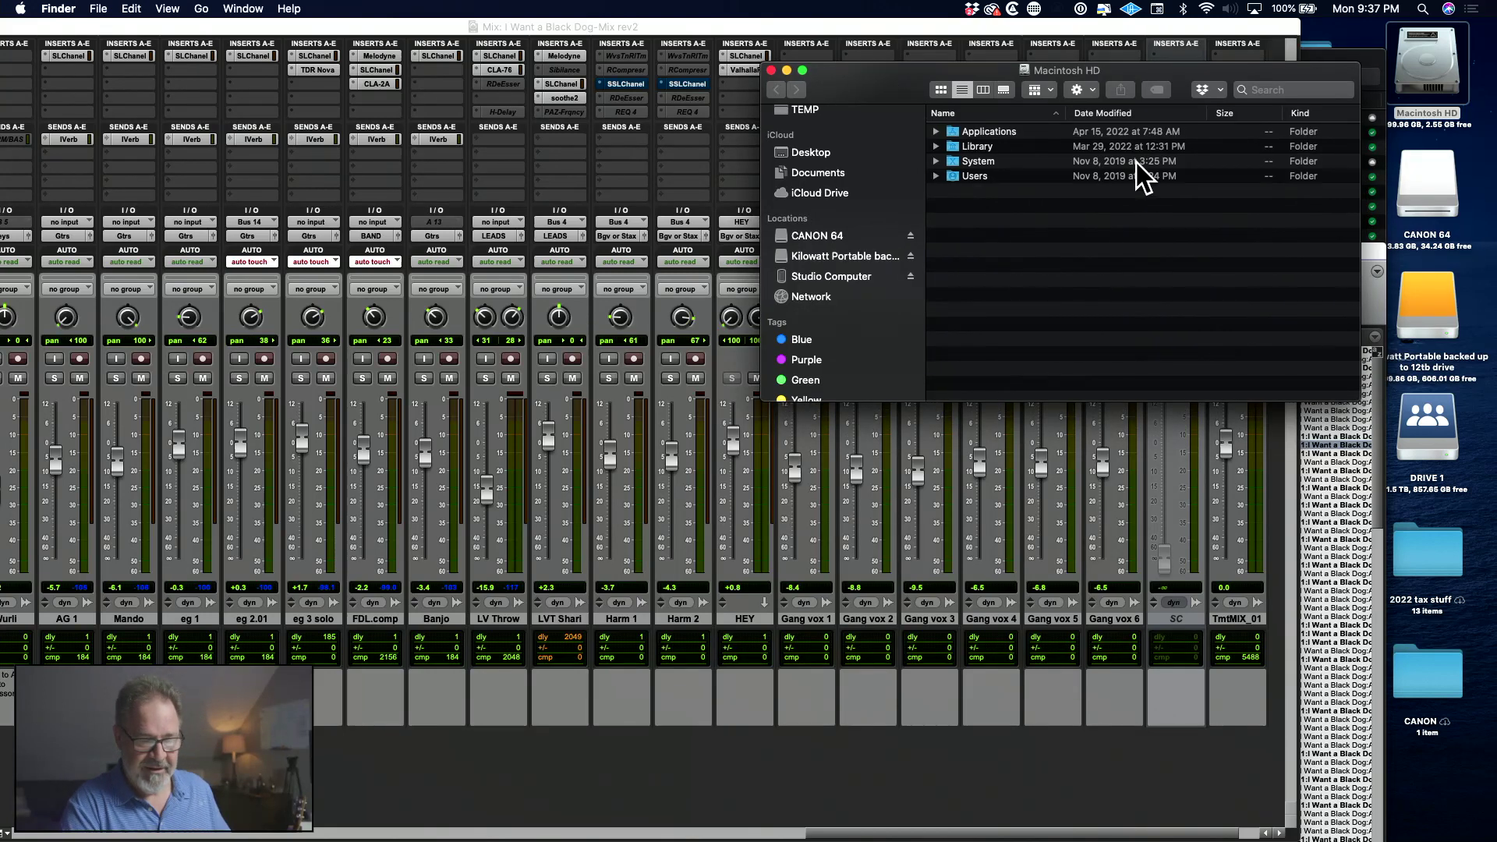
Drag Baby Baby ruffMIX_01.mp3 from Dropbox's z Tim Vocal ruffs folder into the Edit window.
{"action": "scroll", "coordinate": [827, 156], "scroll_direction": "up", "scroll_amount": 5}
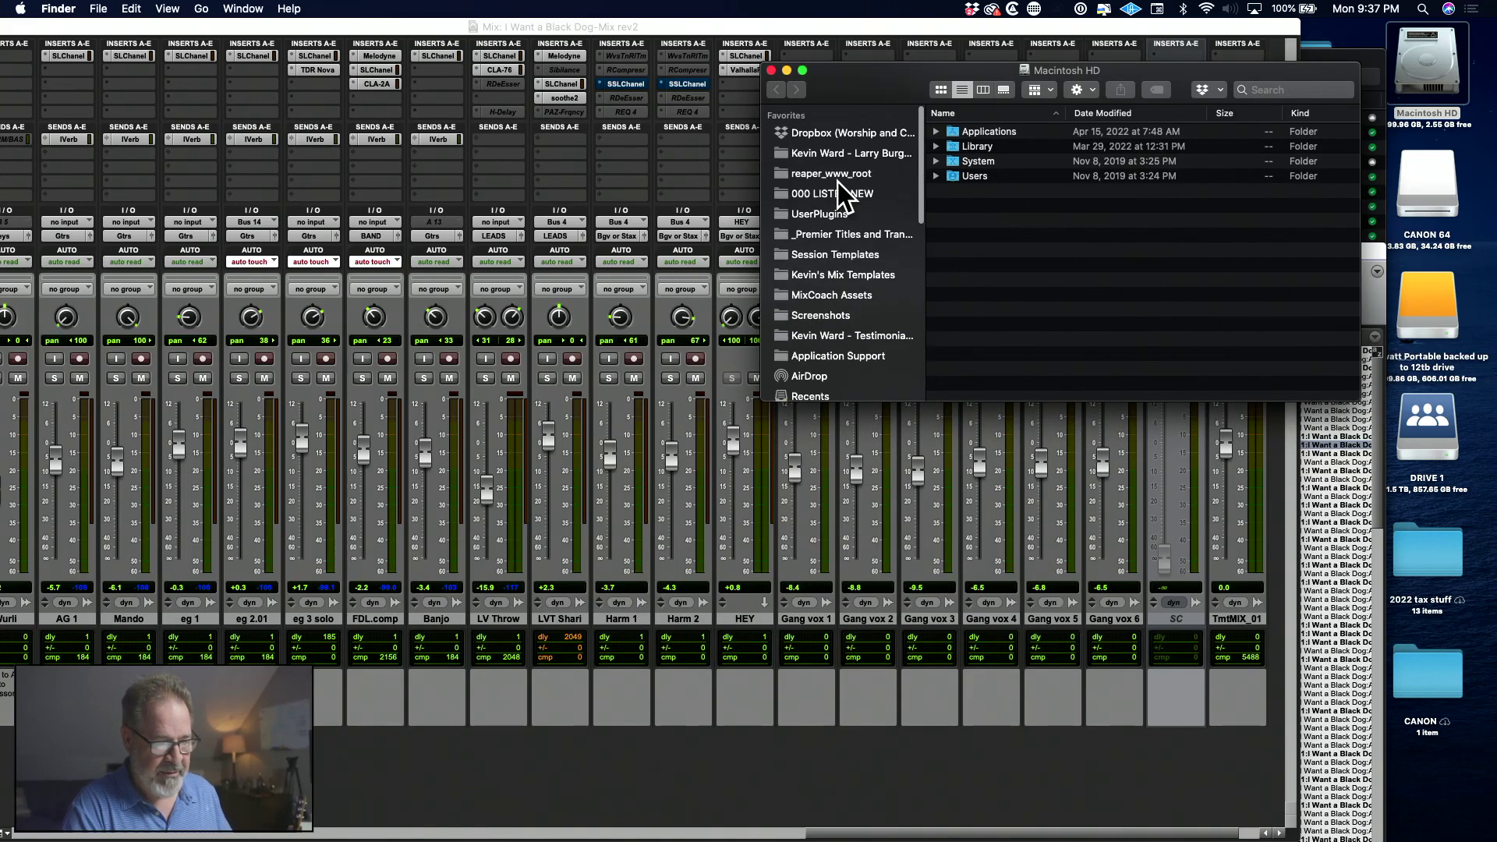
{"action": "left_click", "coordinate": [840, 137]}
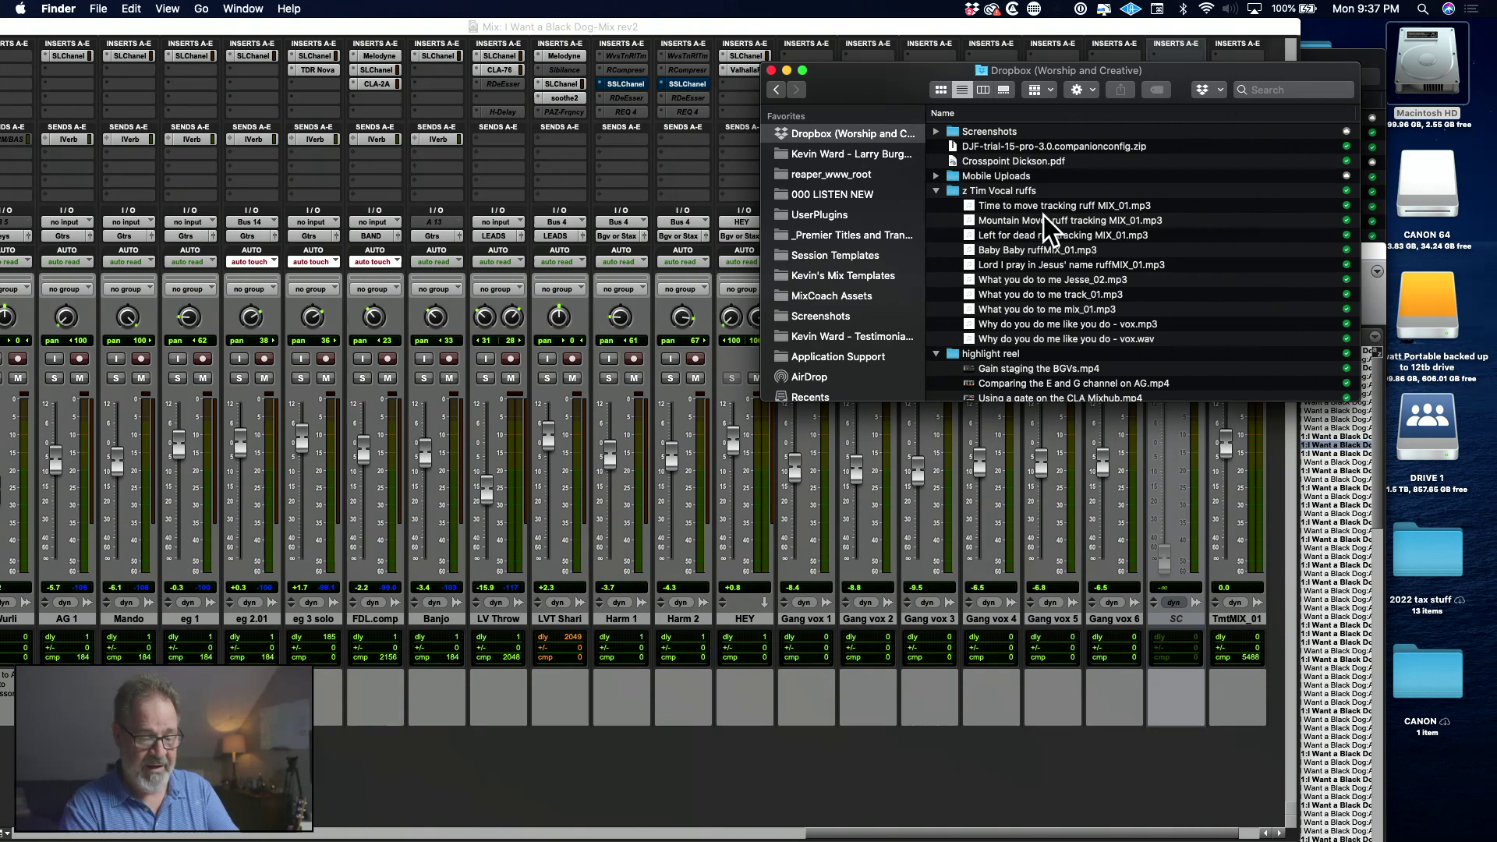
{"action": "left_click", "coordinate": [533, 25]}
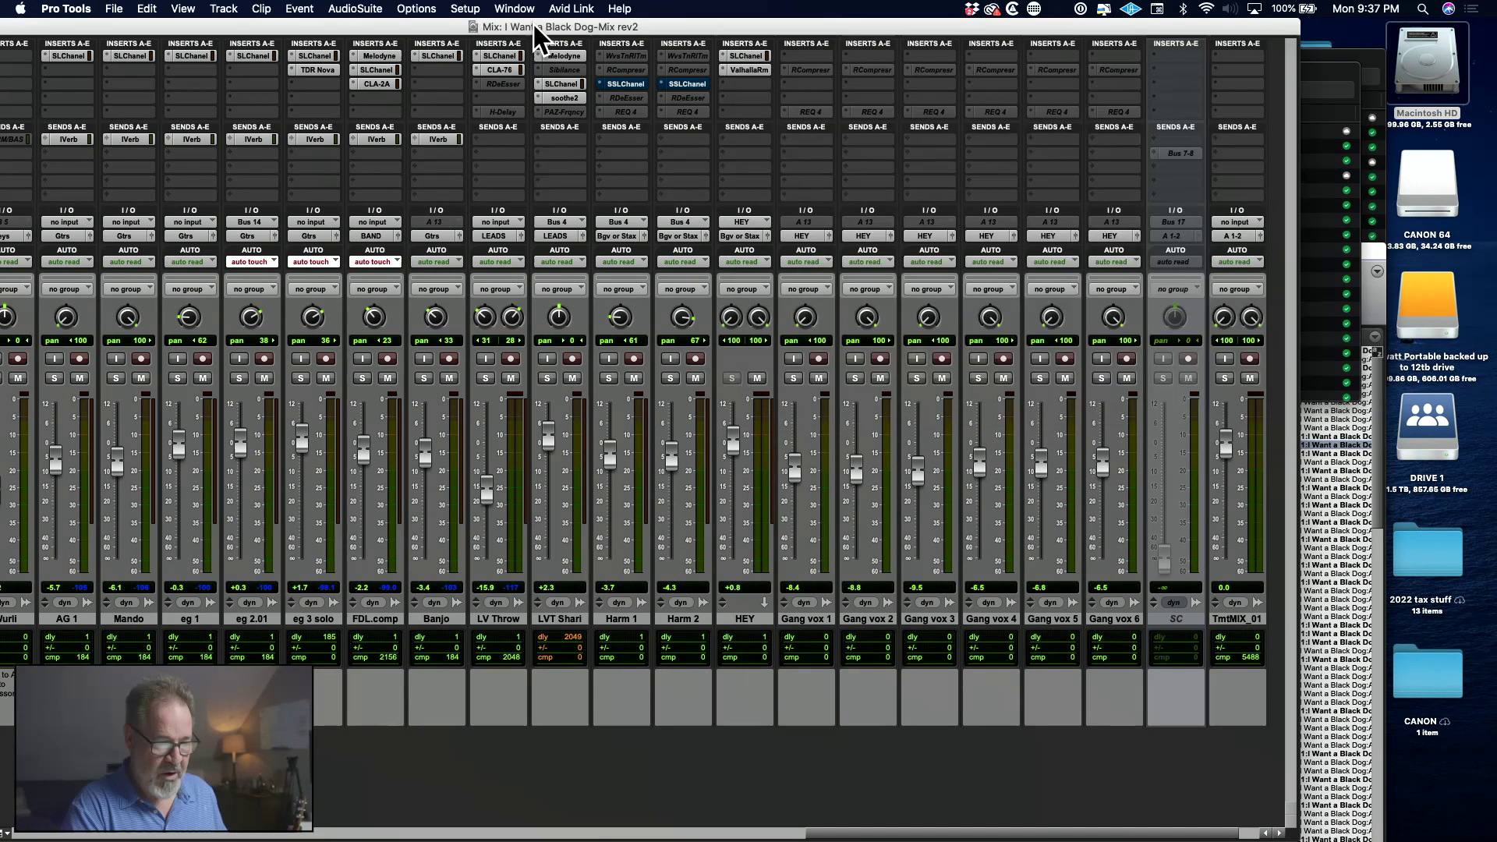
{"action": "key", "text": "super+equal"}
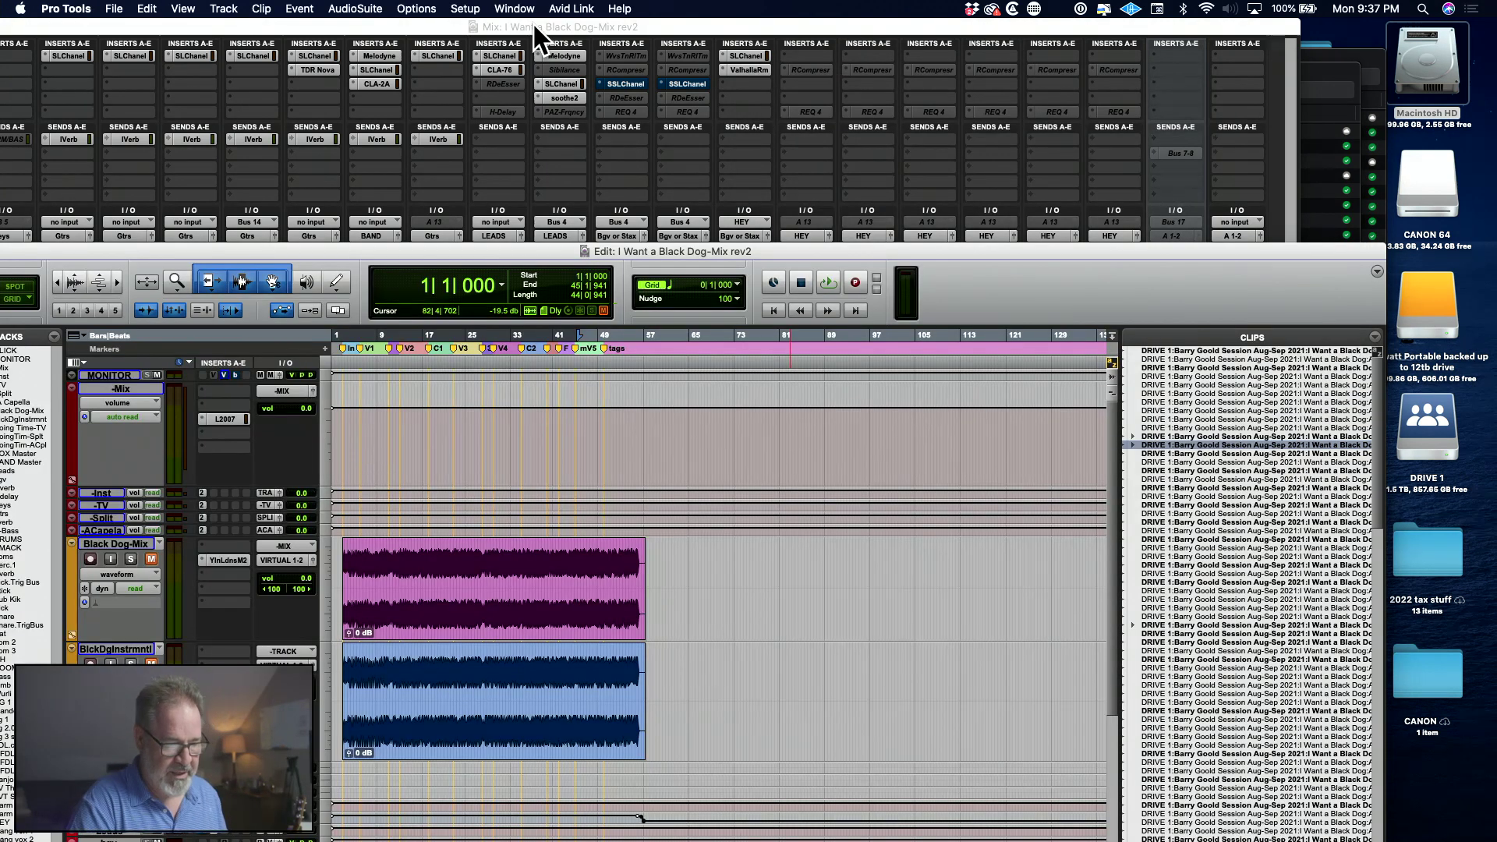
{"action": "left_click_drag", "start_coordinate": [692, 257], "coordinate": [837, 144]}
{"action": "left_click", "coordinate": [1362, 71]}
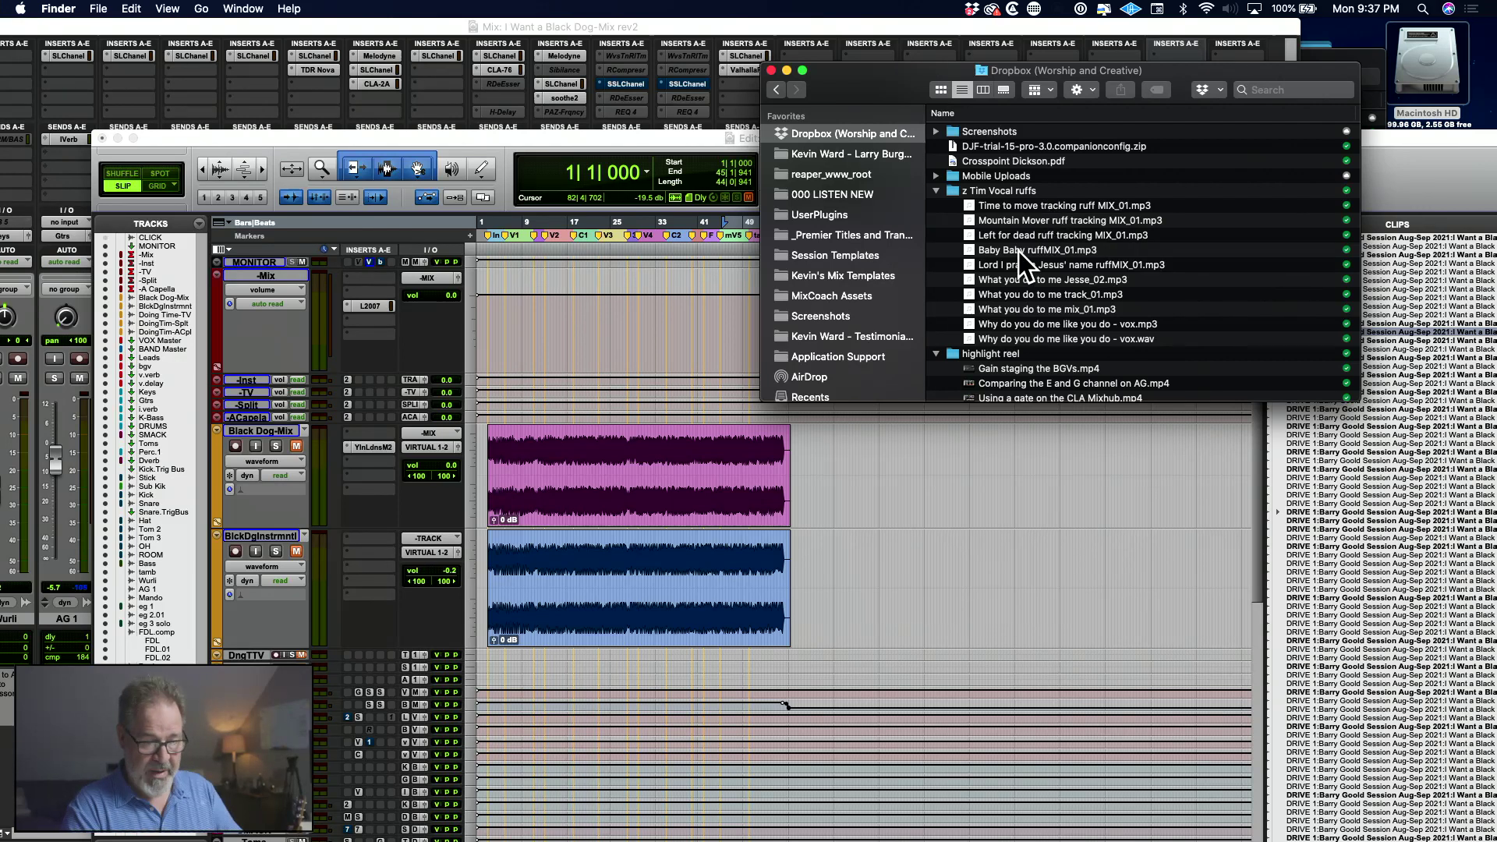
{"action": "left_click_drag", "start_coordinate": [1022, 251], "coordinate": [152, 479]}
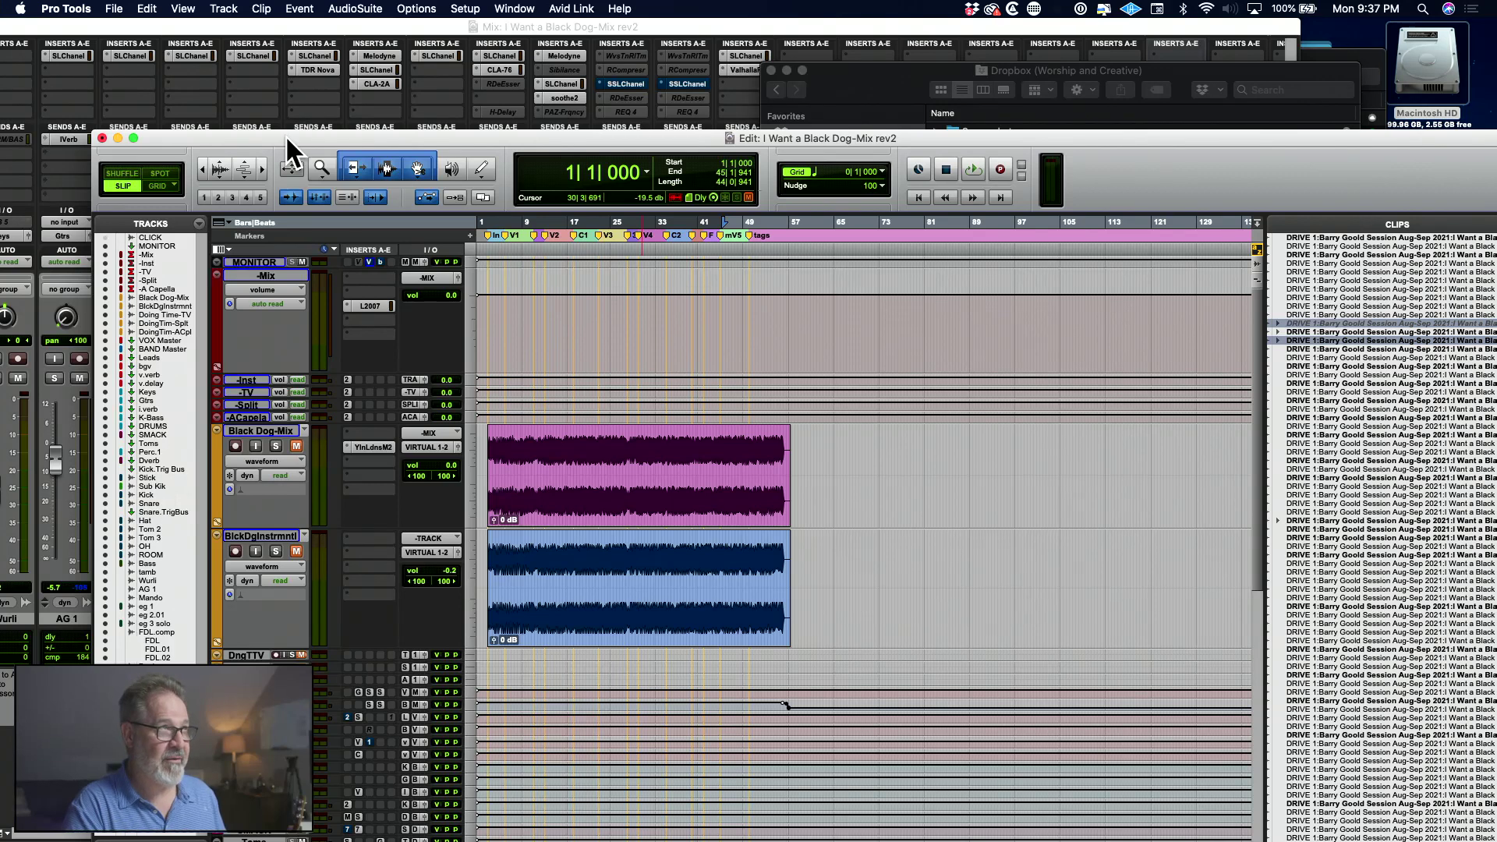
Move the BbyBbyMIX_01 reference track above Black Dog-Mix in the track order.
{"action": "left_click_drag", "start_coordinate": [286, 137], "coordinate": [279, 9]}
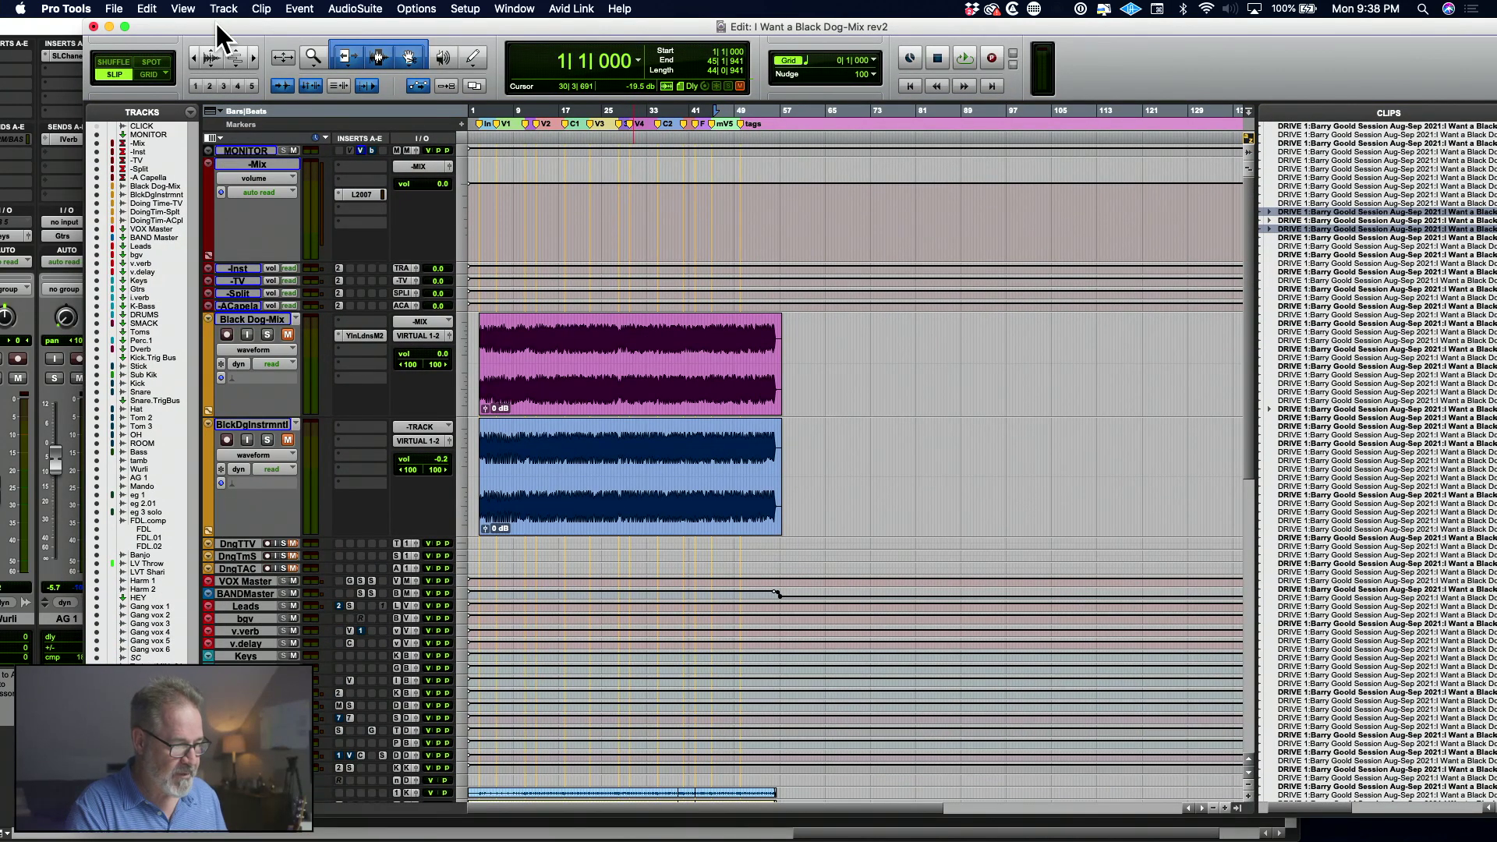
{"action": "left_click_drag", "start_coordinate": [217, 24], "coordinate": [480, 25]}
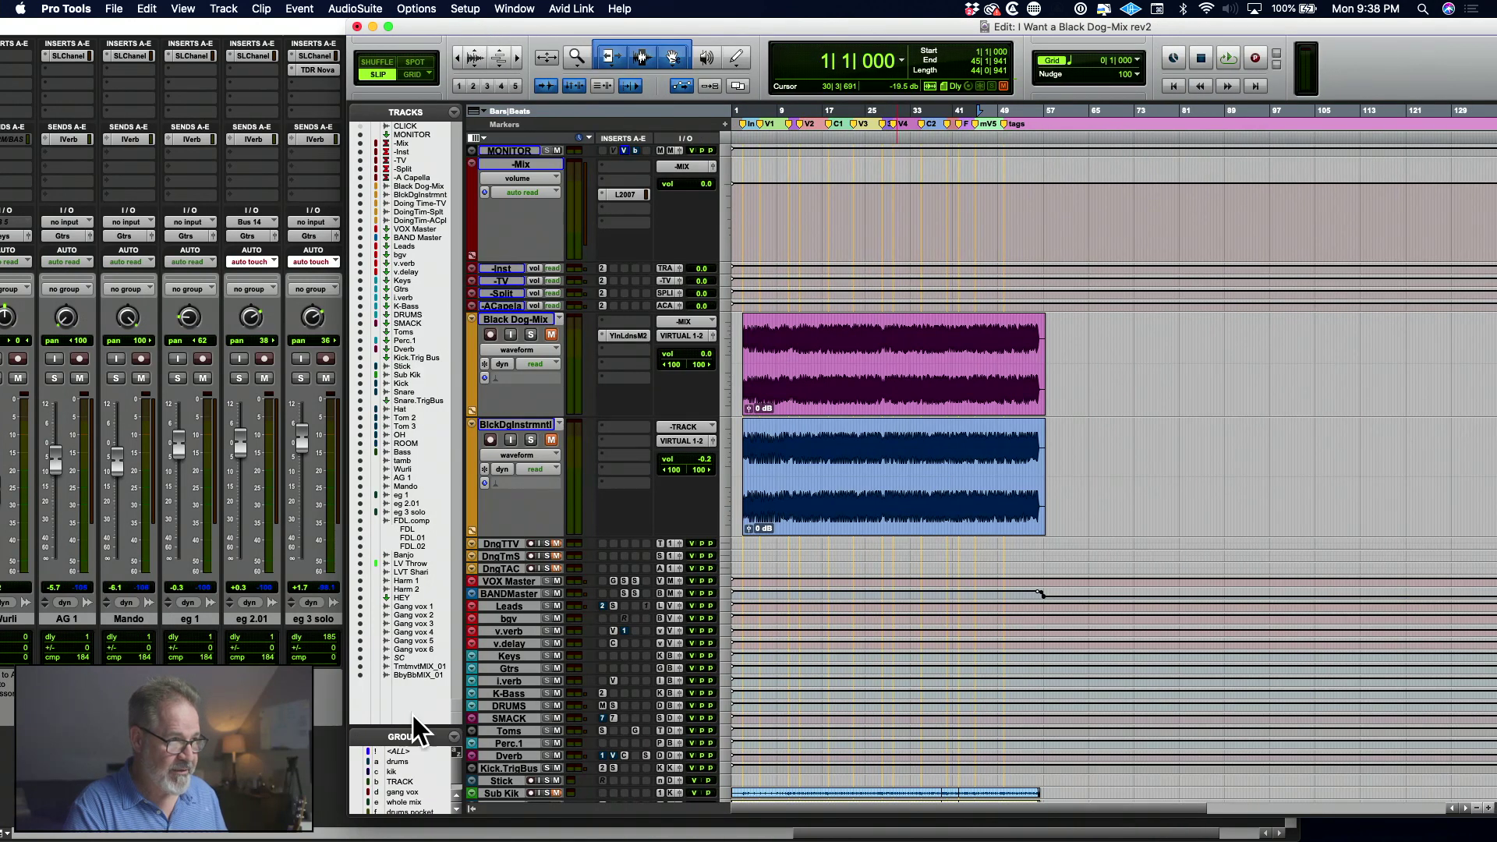
{"action": "left_click", "coordinate": [411, 675]}
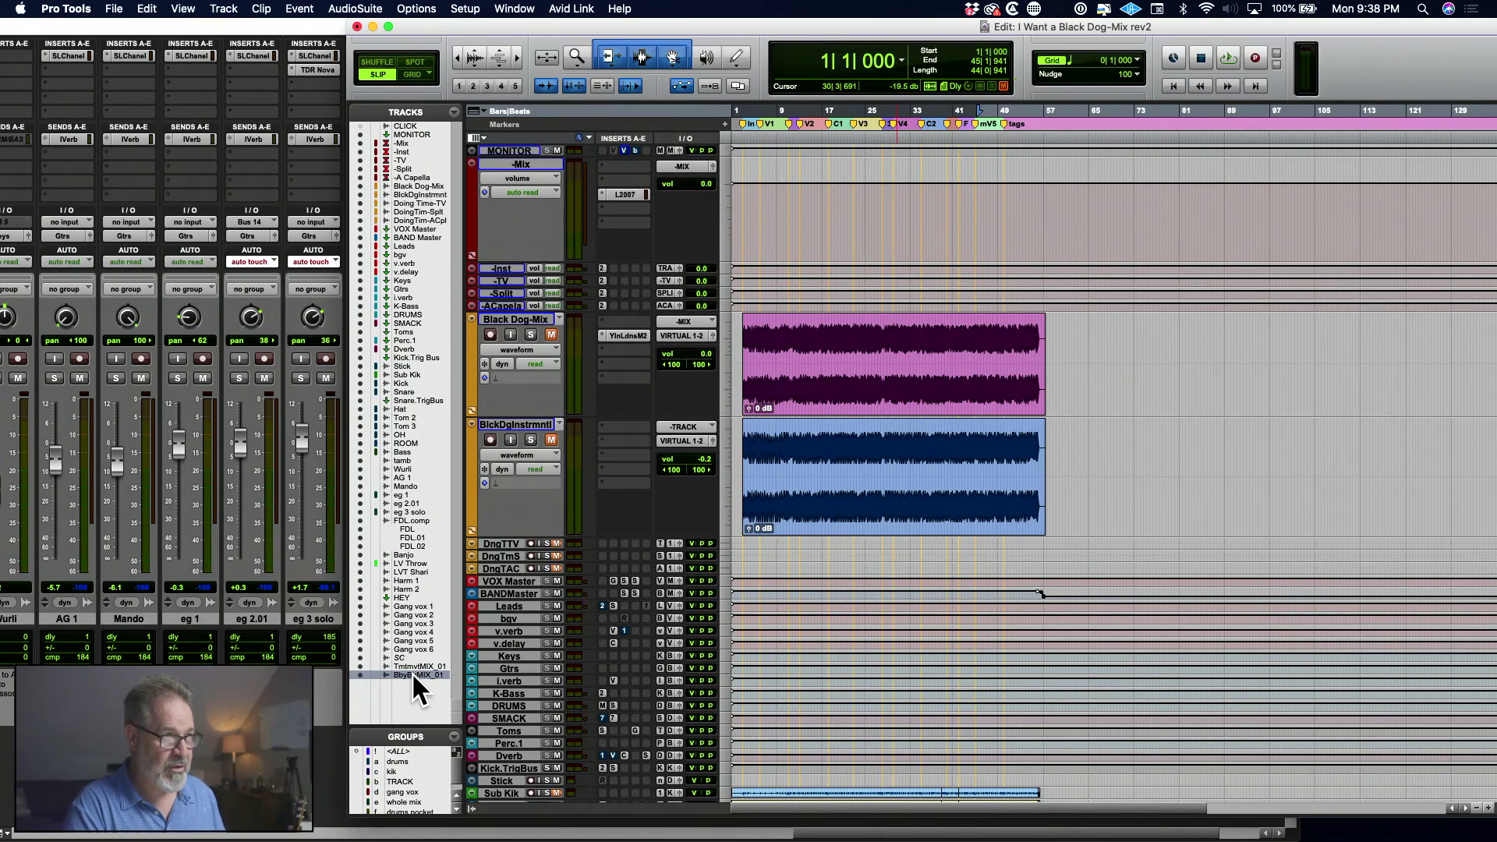
{"action": "left_click_drag", "start_coordinate": [412, 672], "coordinate": [406, 425]}
{"action": "left_click_drag", "start_coordinate": [412, 183], "coordinate": [411, 185]}
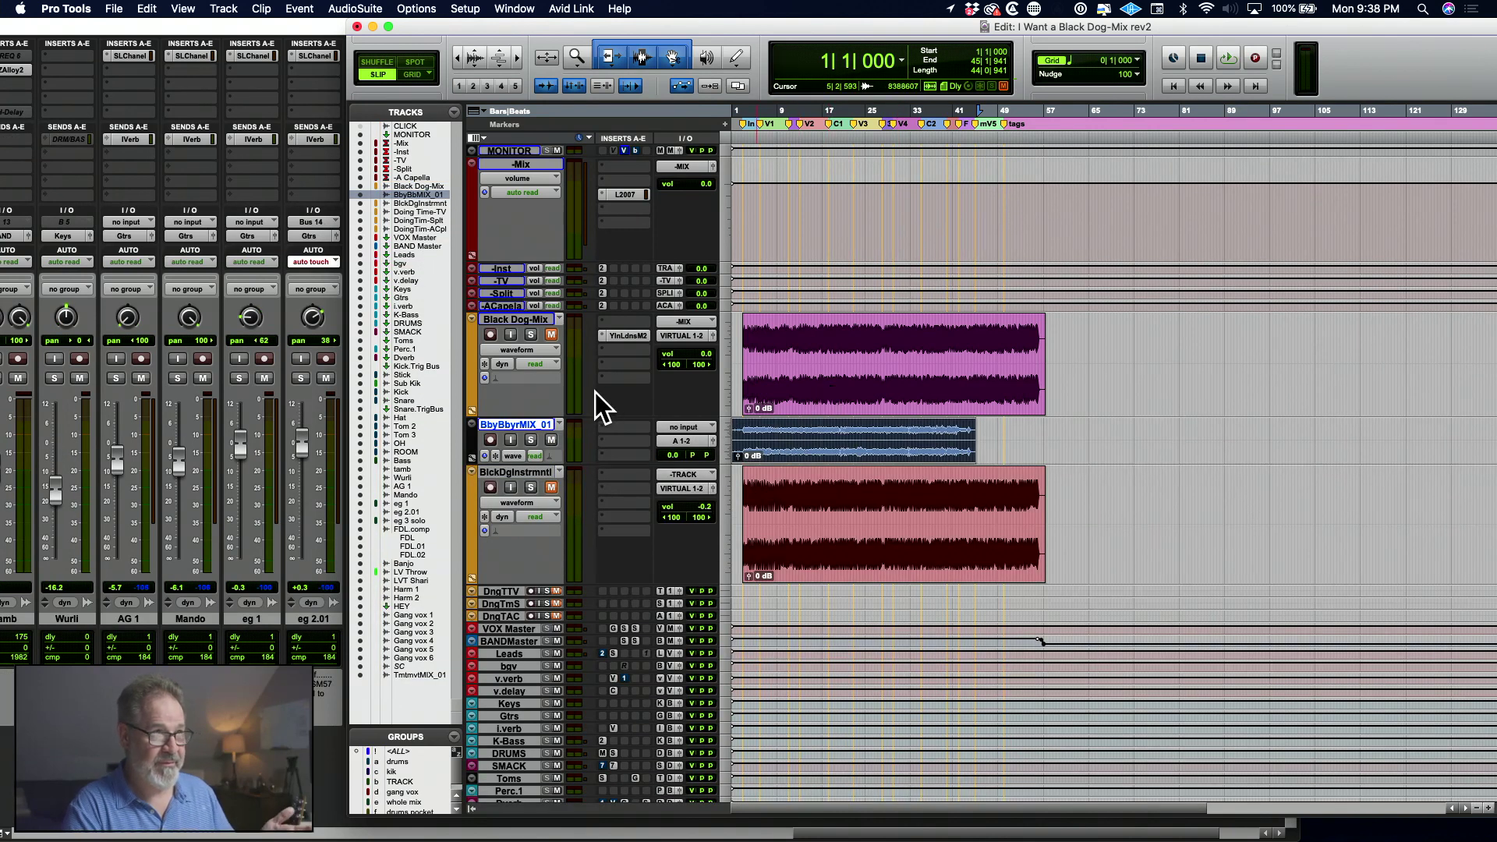
{"action": "left_click_drag", "start_coordinate": [522, 423], "coordinate": [518, 330]}
{"action": "left_click", "coordinate": [864, 328]}
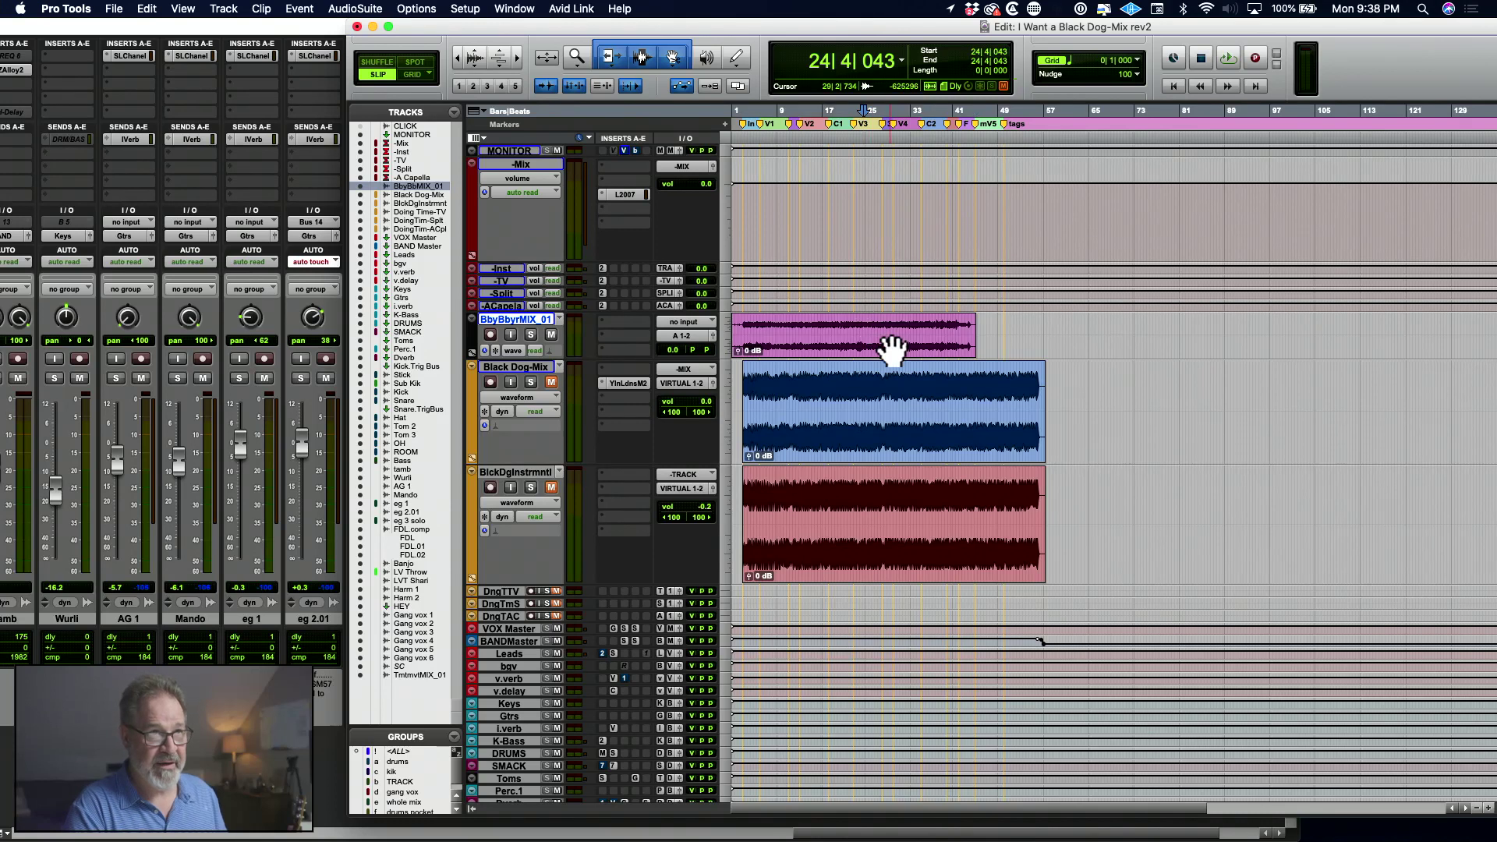
{"action": "left_click", "coordinate": [889, 348]}
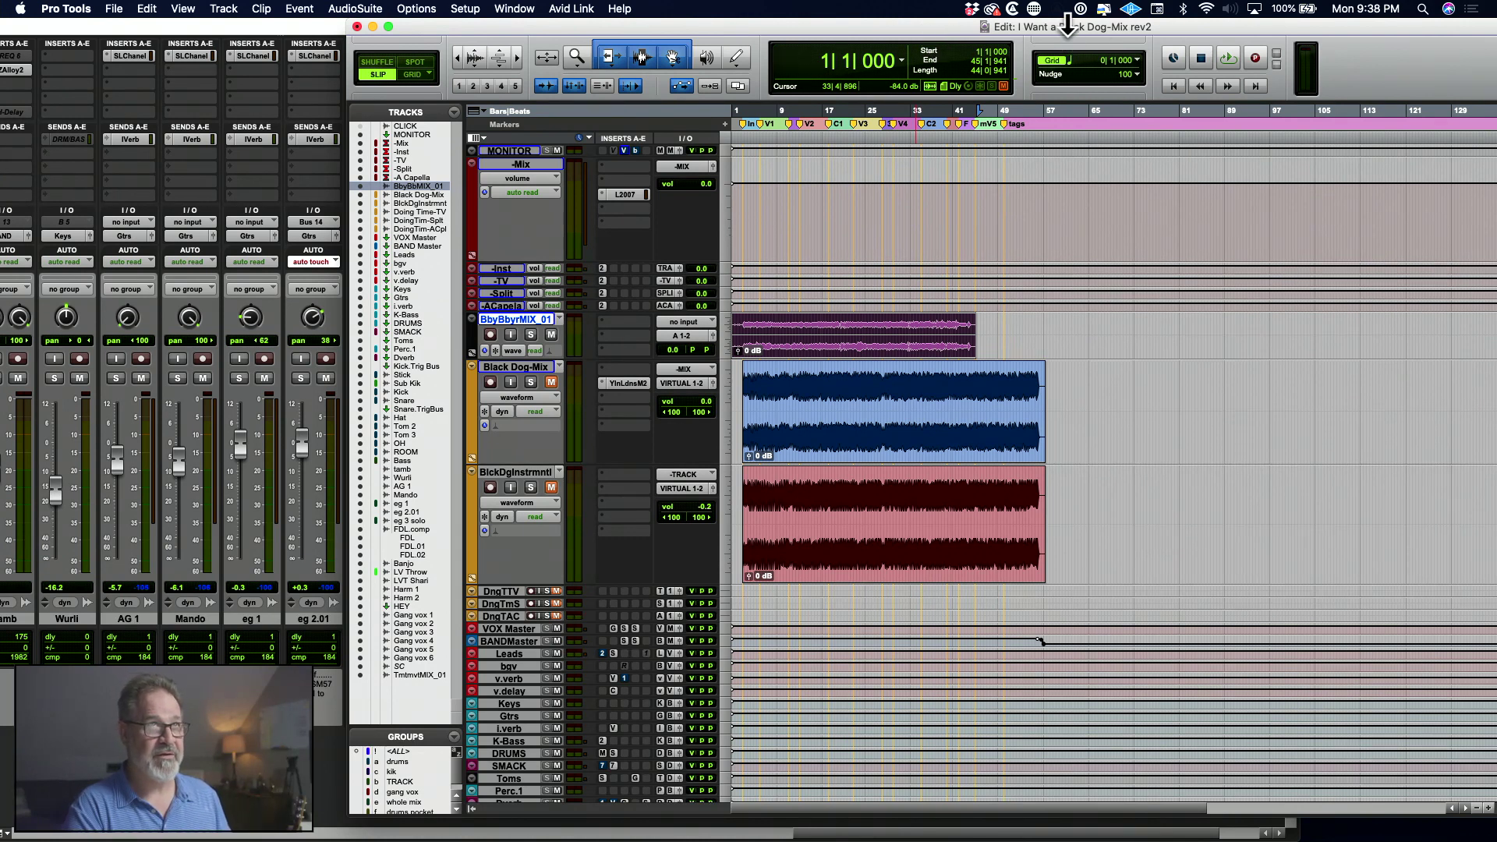
Hide the Clips list to widen the timeline, then switch to the Mix window.
{"action": "left_click_drag", "start_coordinate": [1065, 21], "coordinate": [760, 21]}
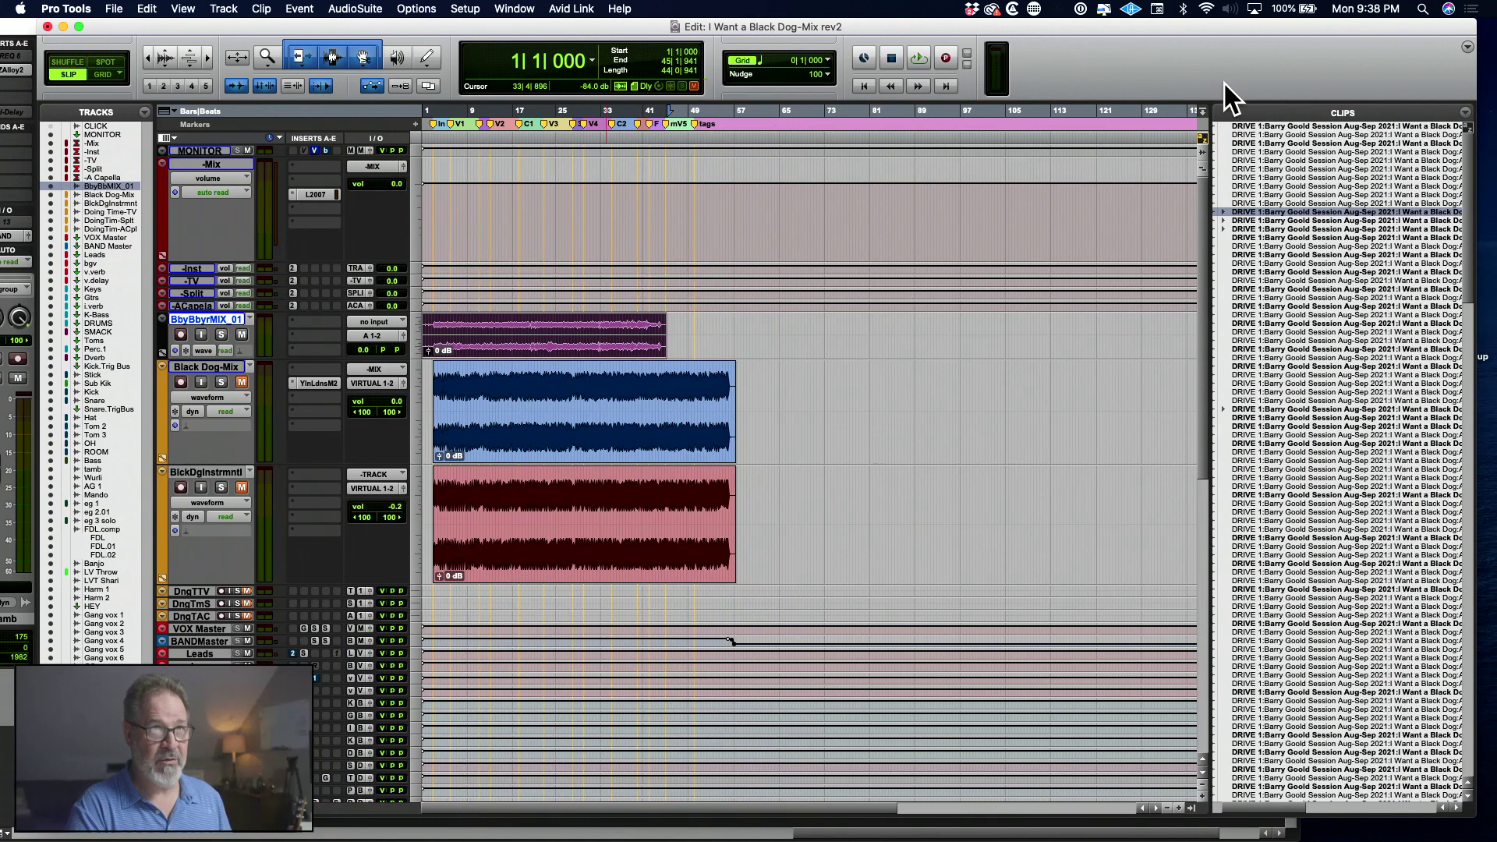
{"action": "left_click", "coordinate": [785, 390]}
{"action": "left_click", "coordinate": [589, 357]}
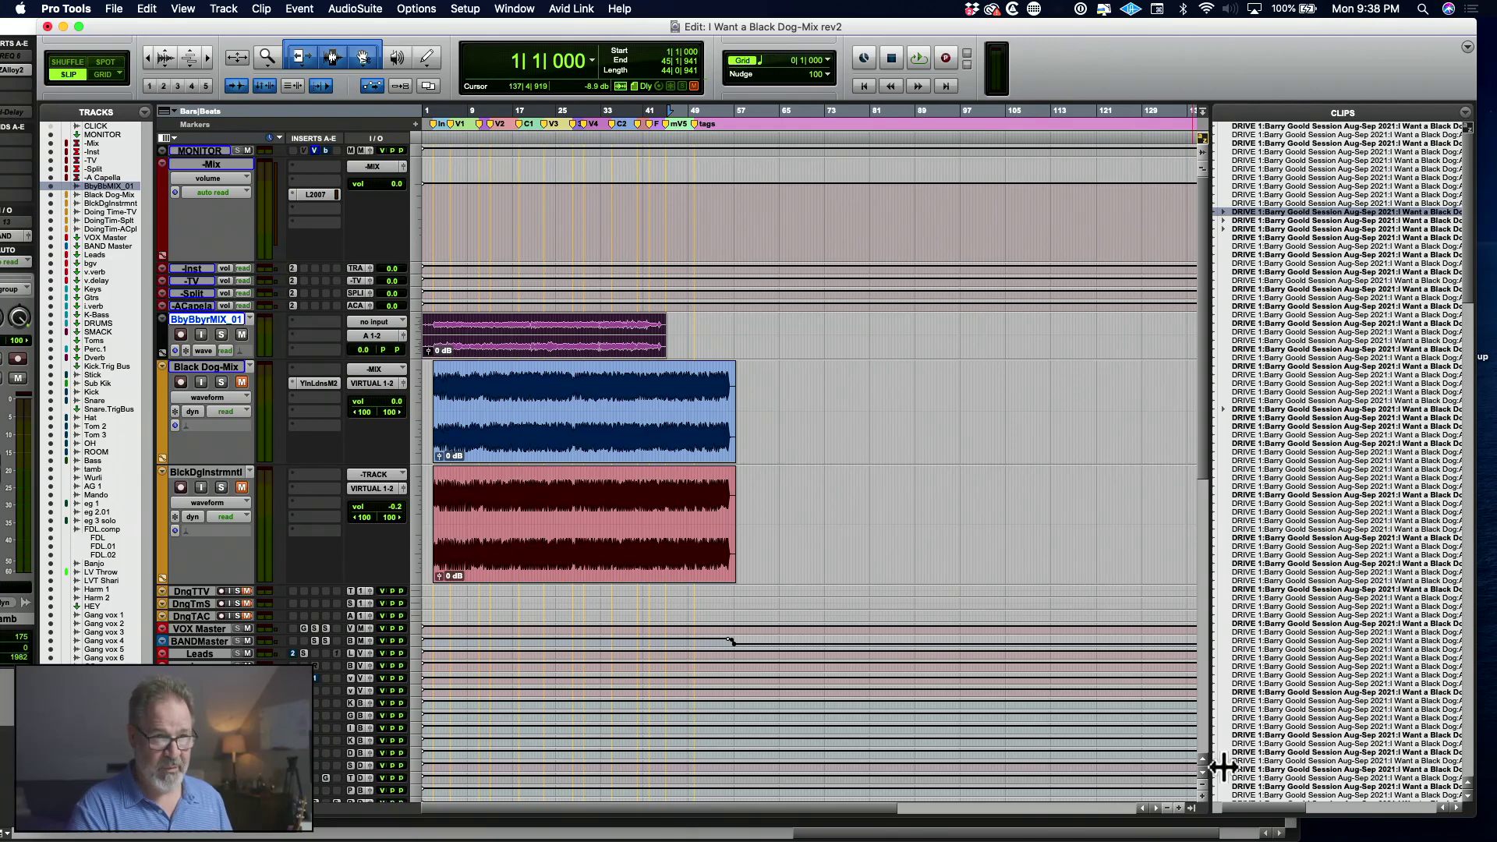
{"action": "left_click", "coordinate": [1184, 808]}
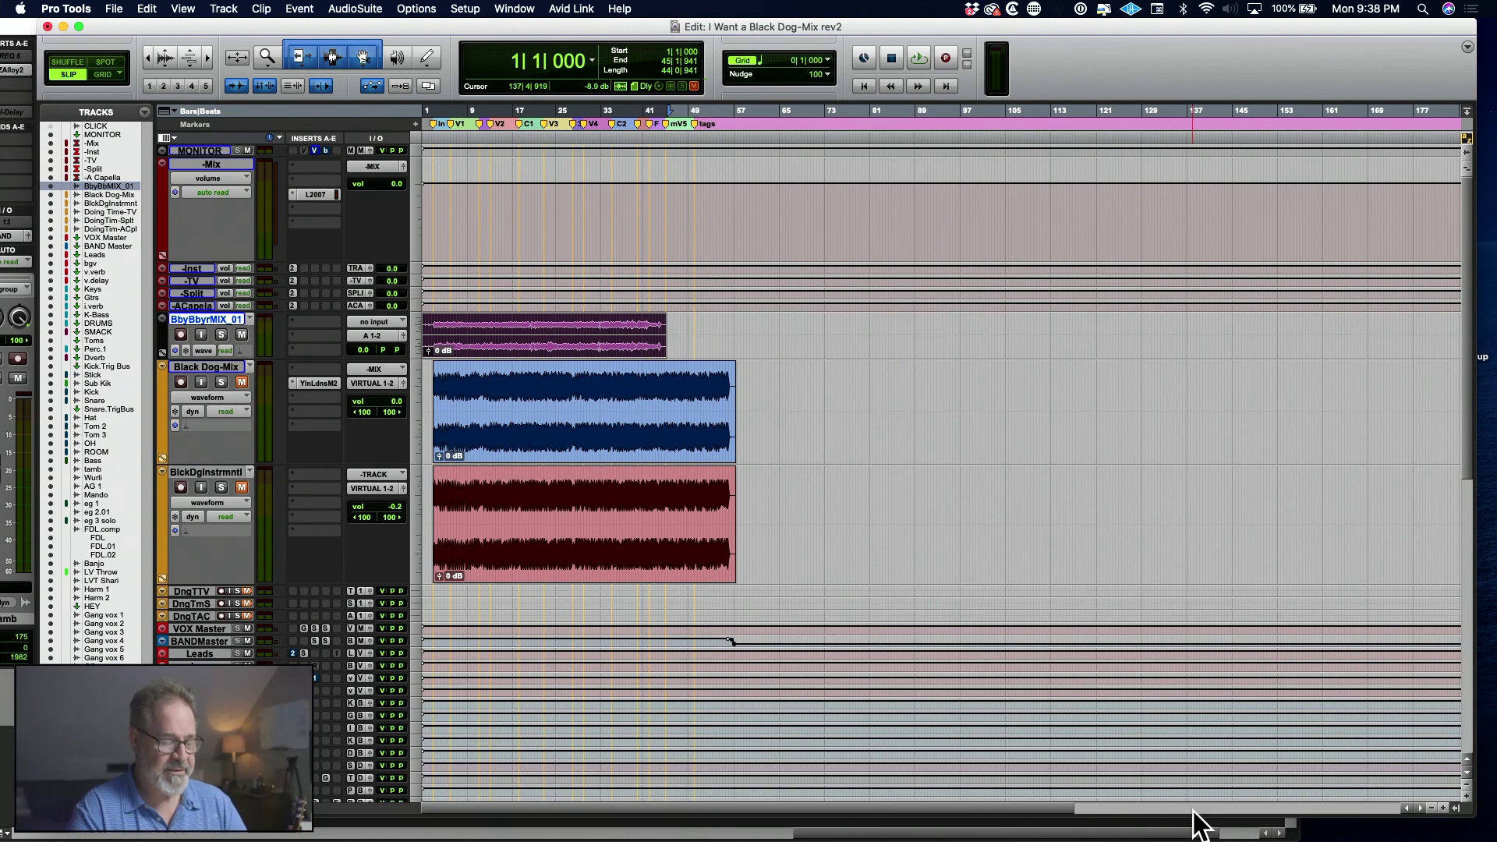
{"action": "key", "text": "super+equal"}
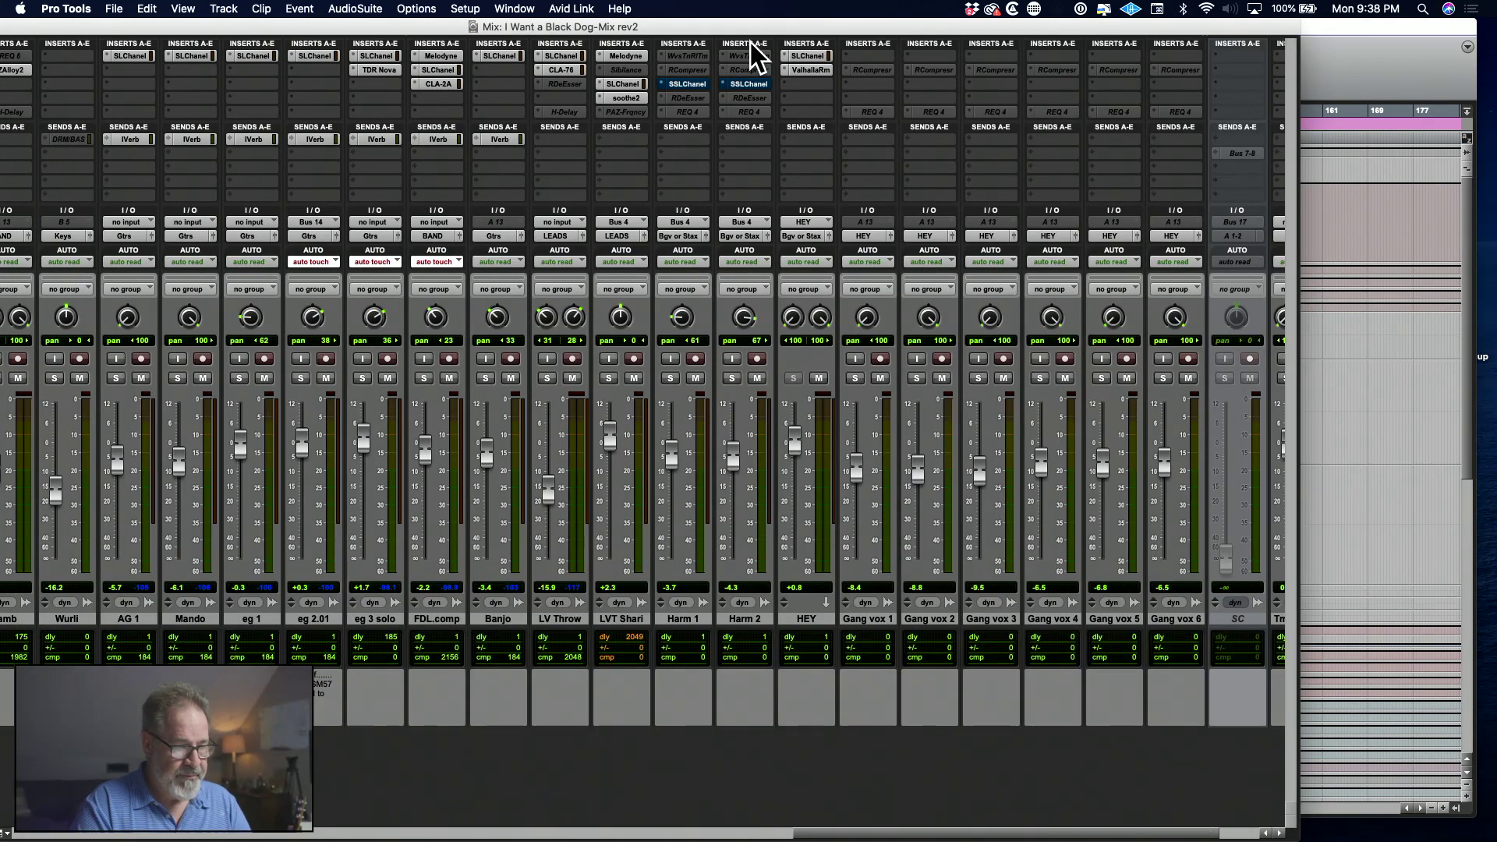
Reveal the first mixer strips and select the -Mix through -A Capella tracks.
{"action": "left_click_drag", "start_coordinate": [752, 26], "coordinate": [952, 12]}
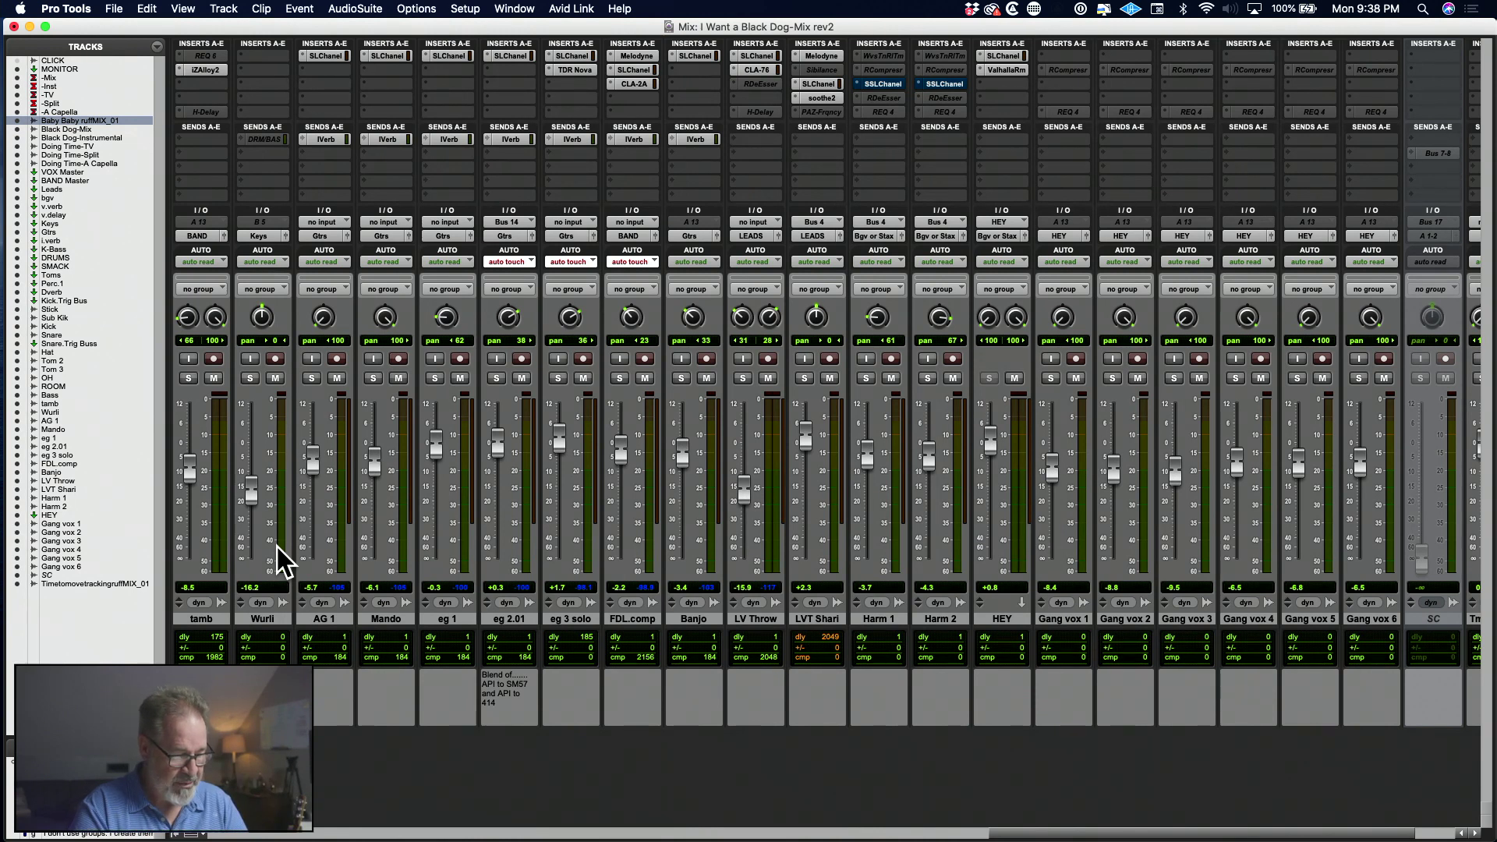
{"action": "scroll", "coordinate": [278, 546], "scroll_direction": "left", "scroll_amount": 10}
{"action": "scroll", "coordinate": [278, 546], "scroll_direction": "left", "scroll_amount": 9}
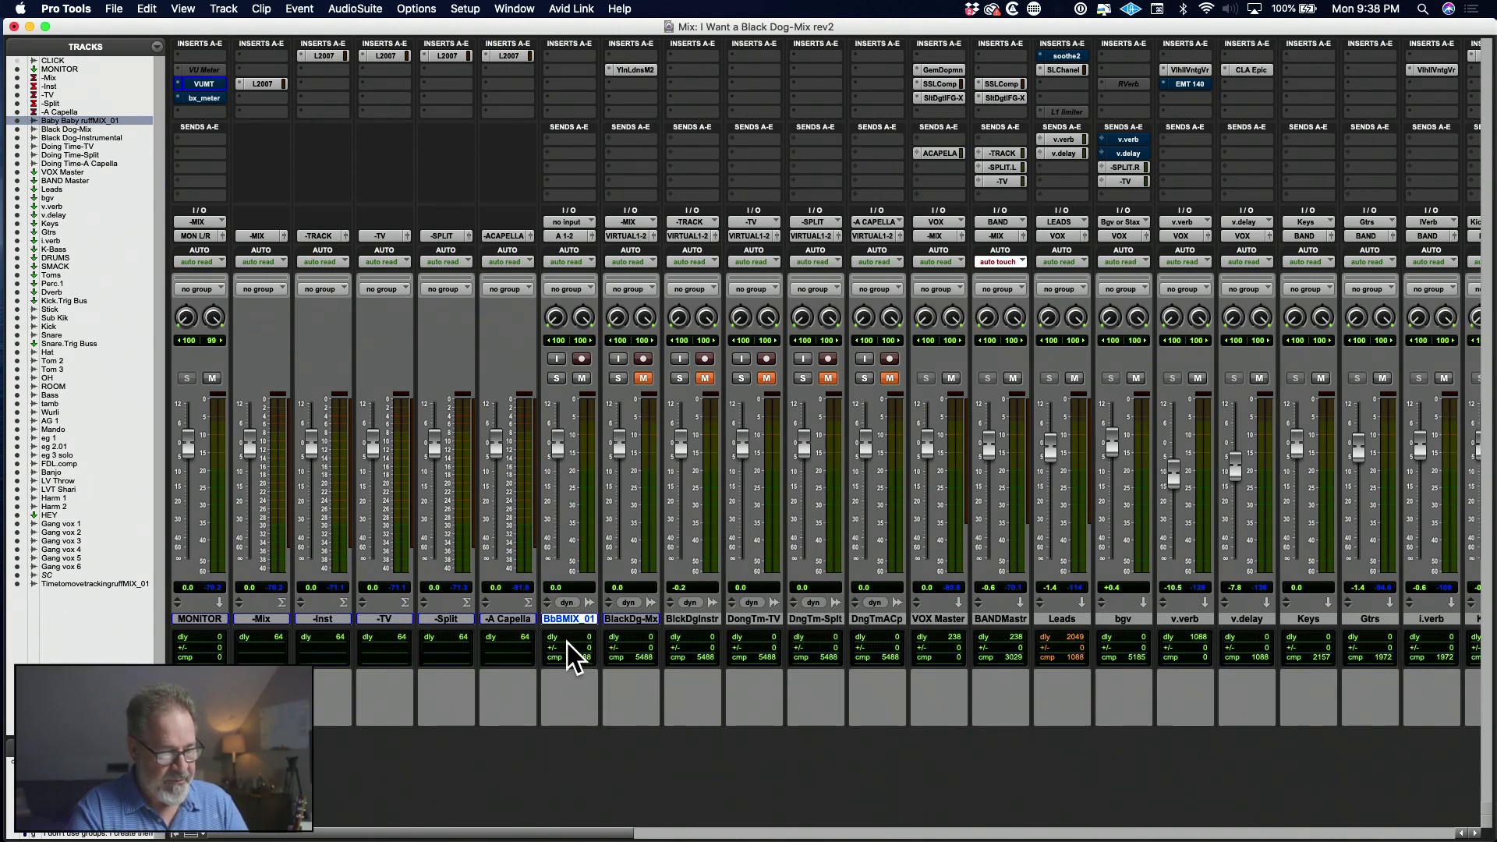
{"action": "left_click", "coordinate": [268, 617]}
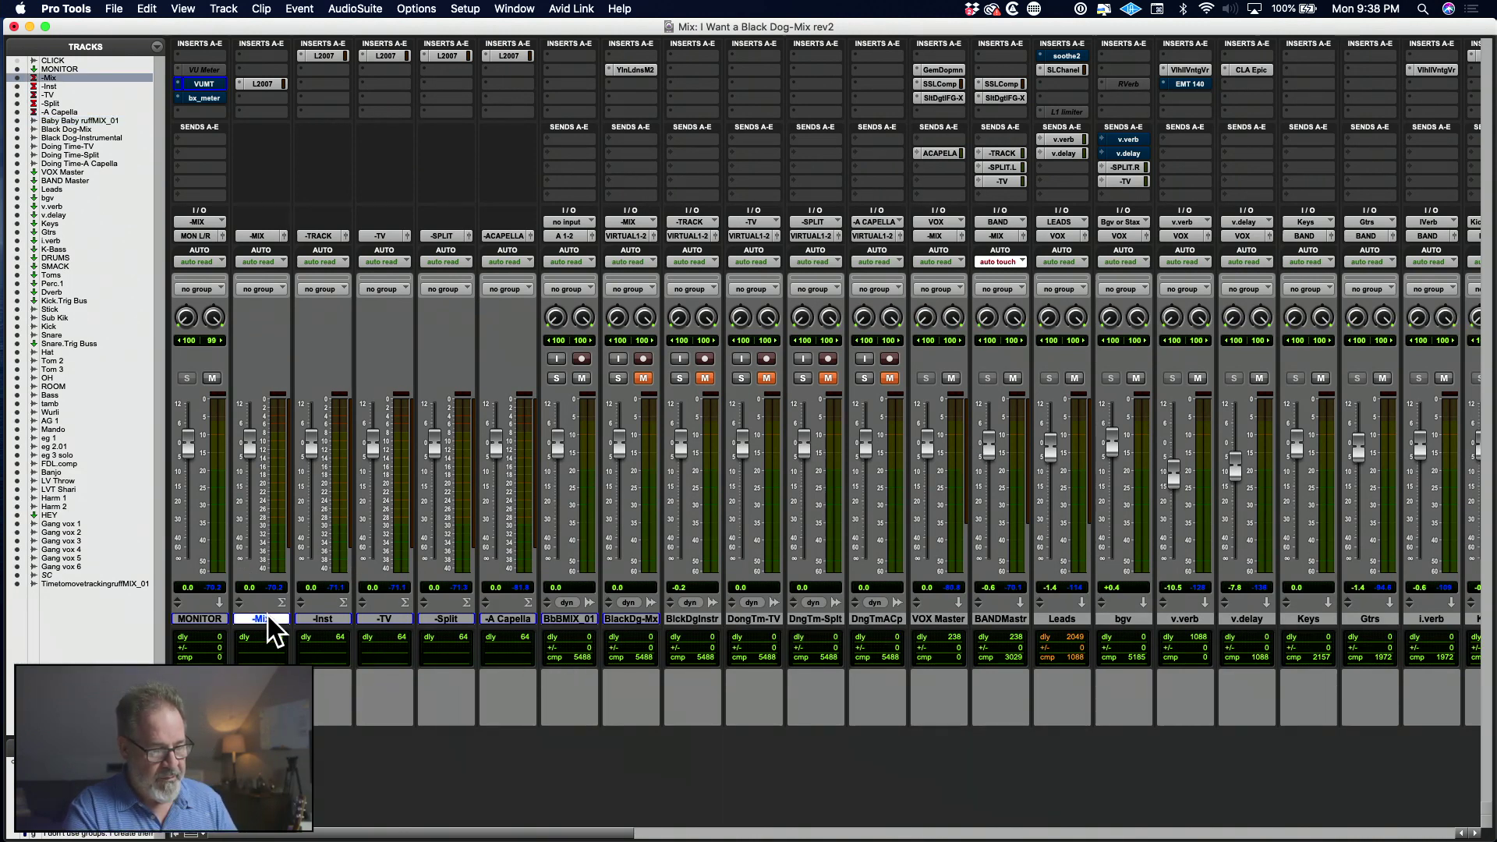
{"action": "left_click", "coordinate": [512, 620], "text": "shift"}
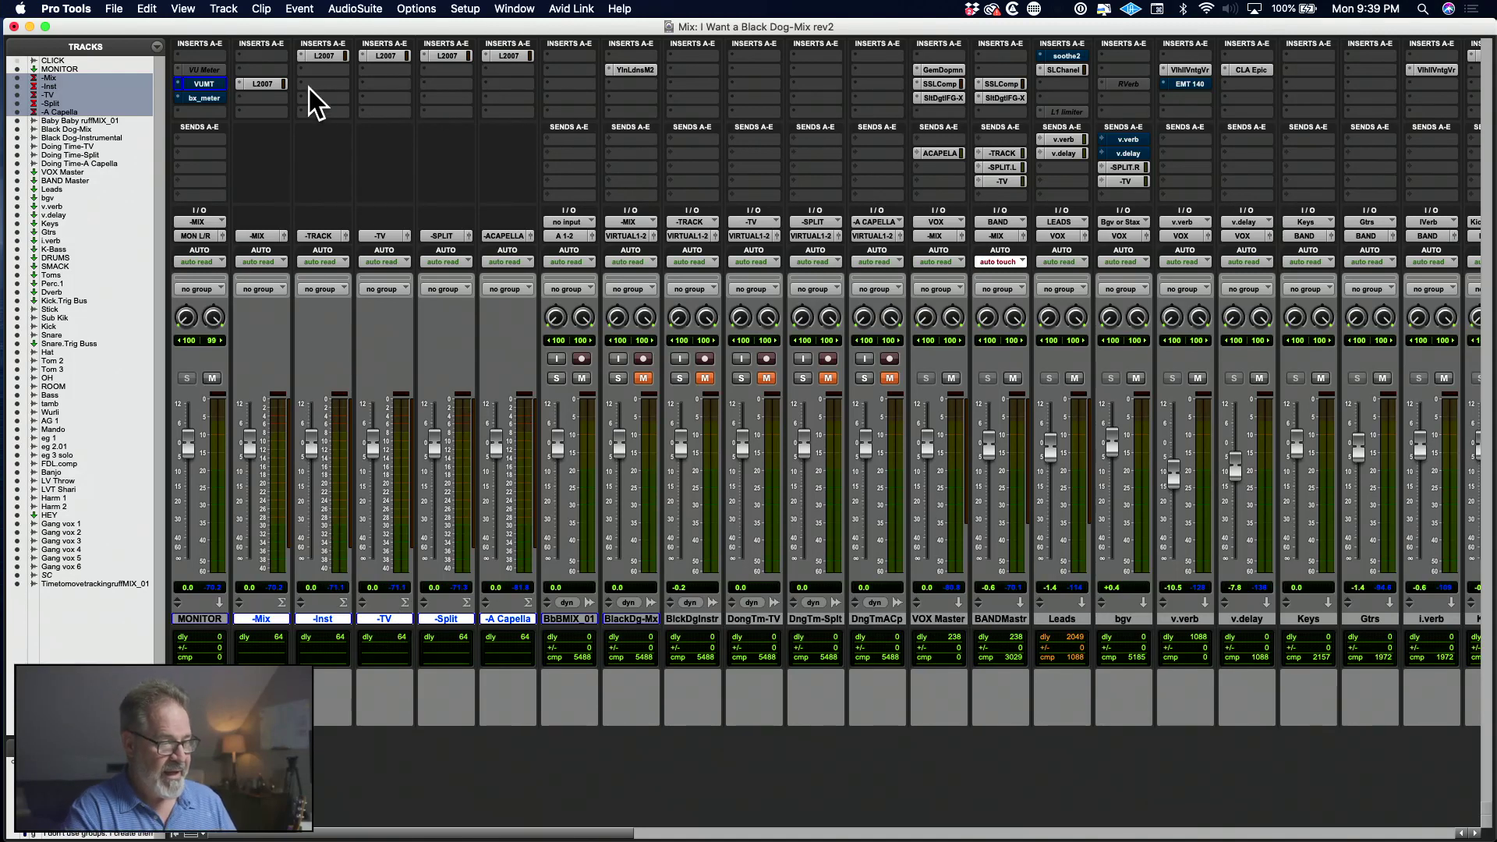
Check the L2007 limiter on -Inst, then select the VOX Master and BAND Master tracks.
{"action": "left_click", "coordinate": [331, 59]}
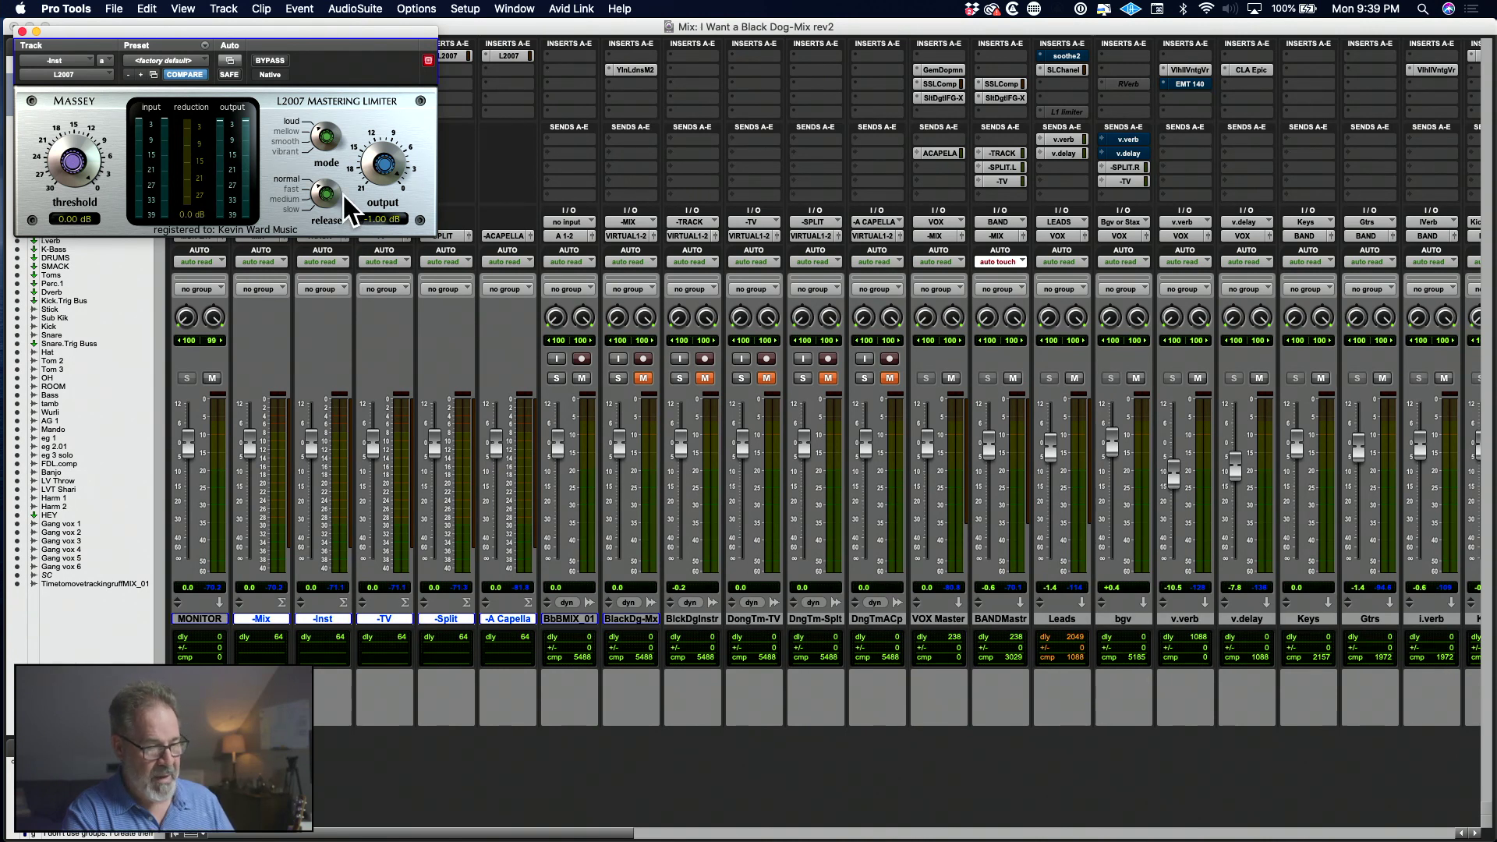
{"action": "left_click", "coordinate": [22, 31]}
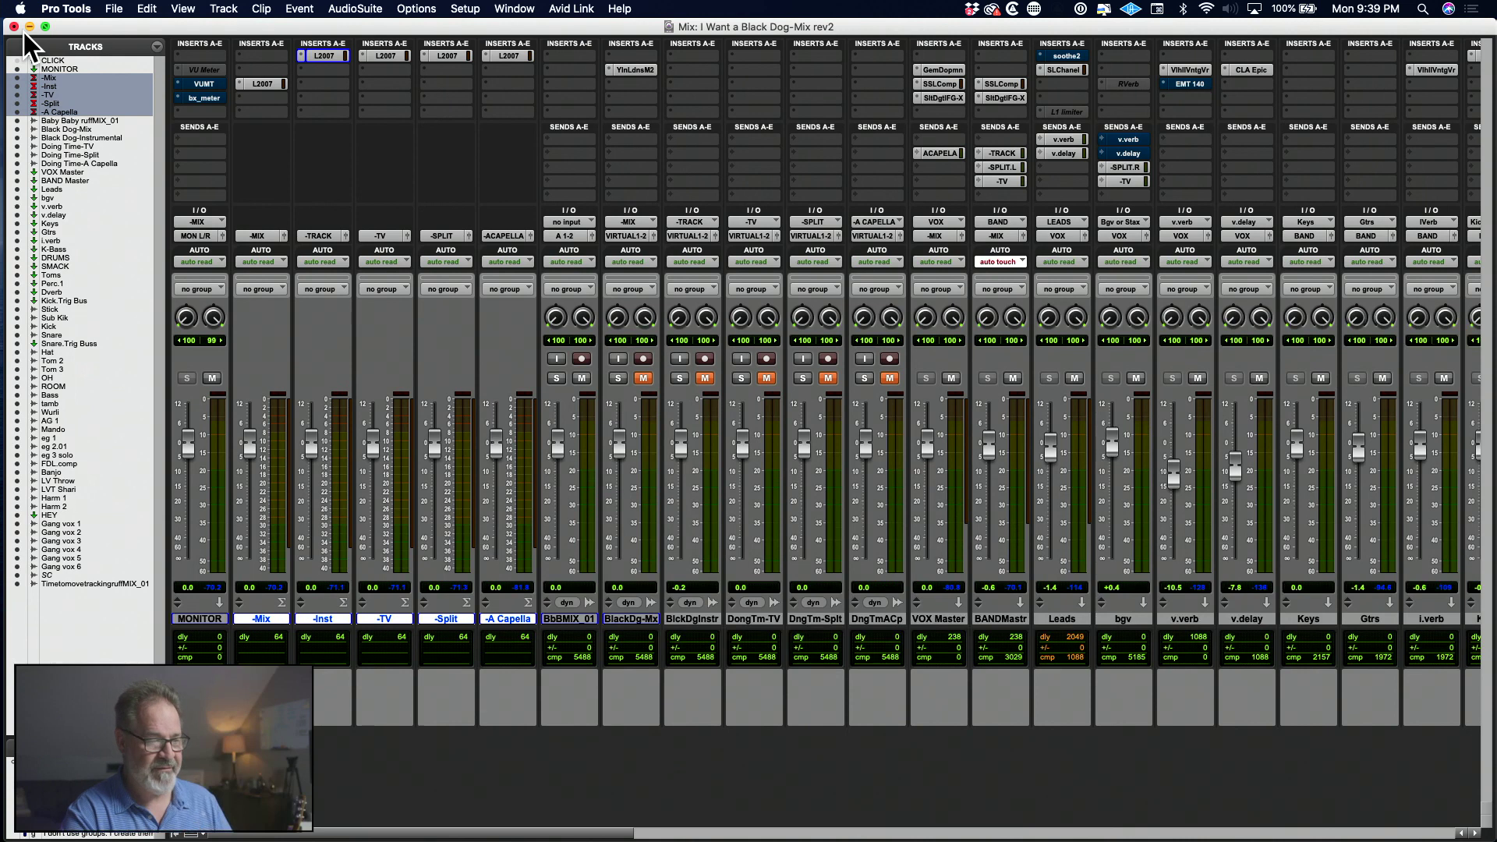
{"action": "scroll", "coordinate": [919, 451], "scroll_direction": "right", "scroll_amount": 1}
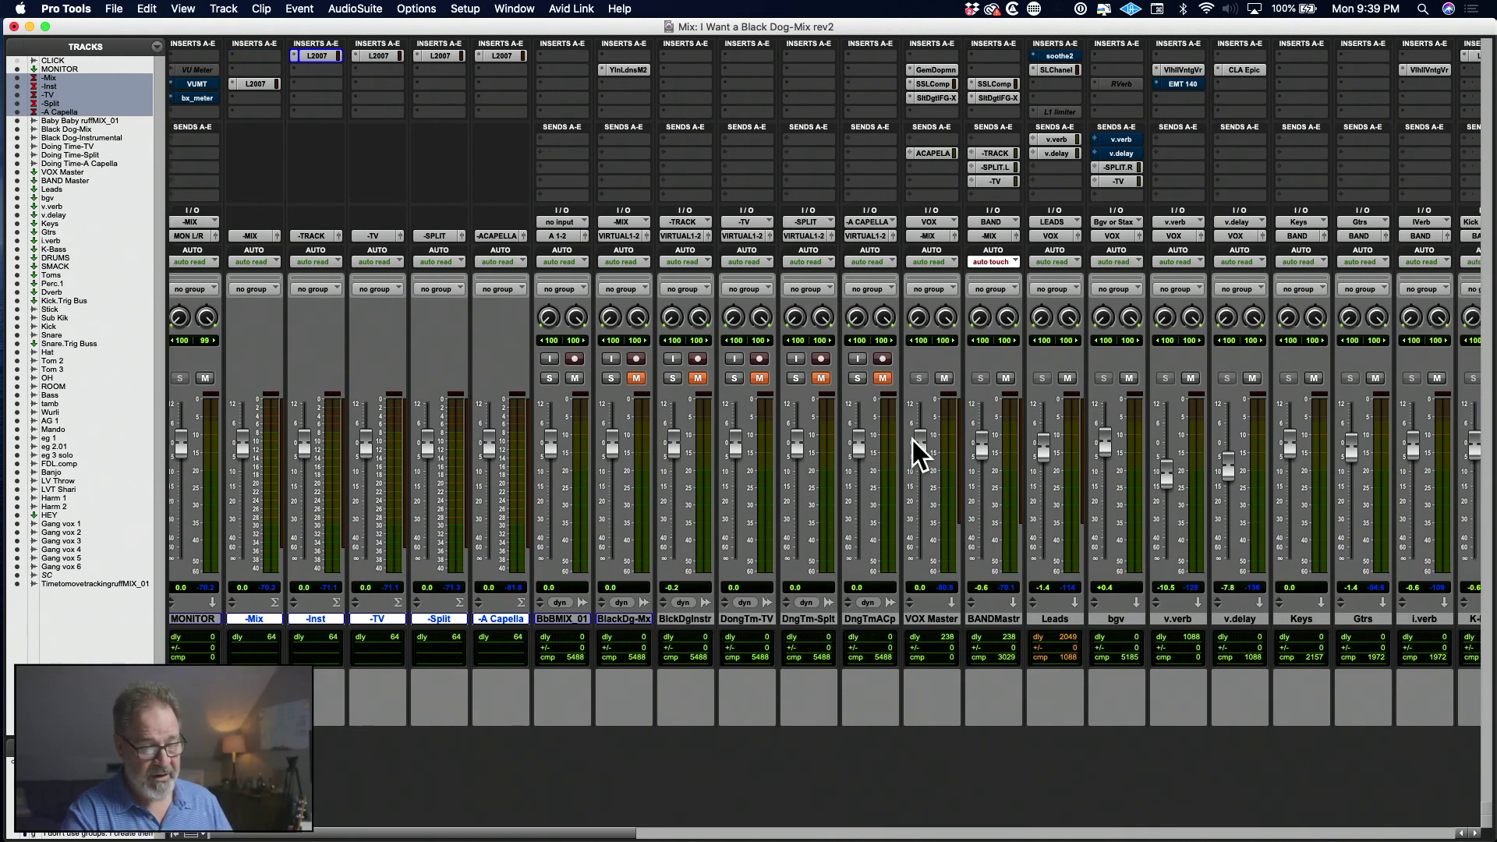
{"action": "left_click", "coordinate": [939, 616]}
{"action": "left_click", "coordinate": [988, 616], "text": "shift"}
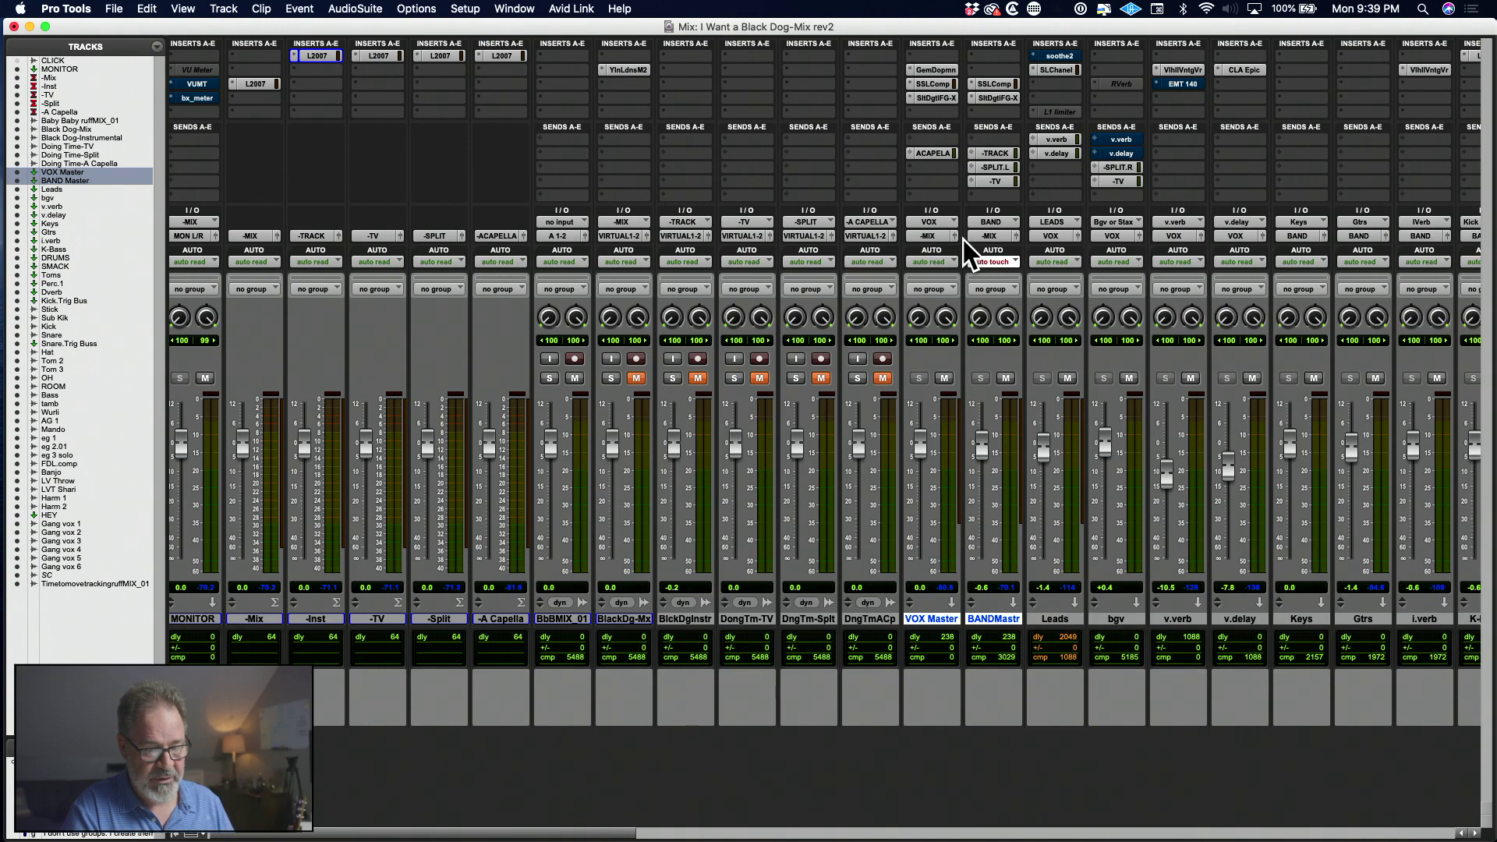
{"action": "scroll", "coordinate": [727, 560], "scroll_direction": "left", "scroll_amount": 1}
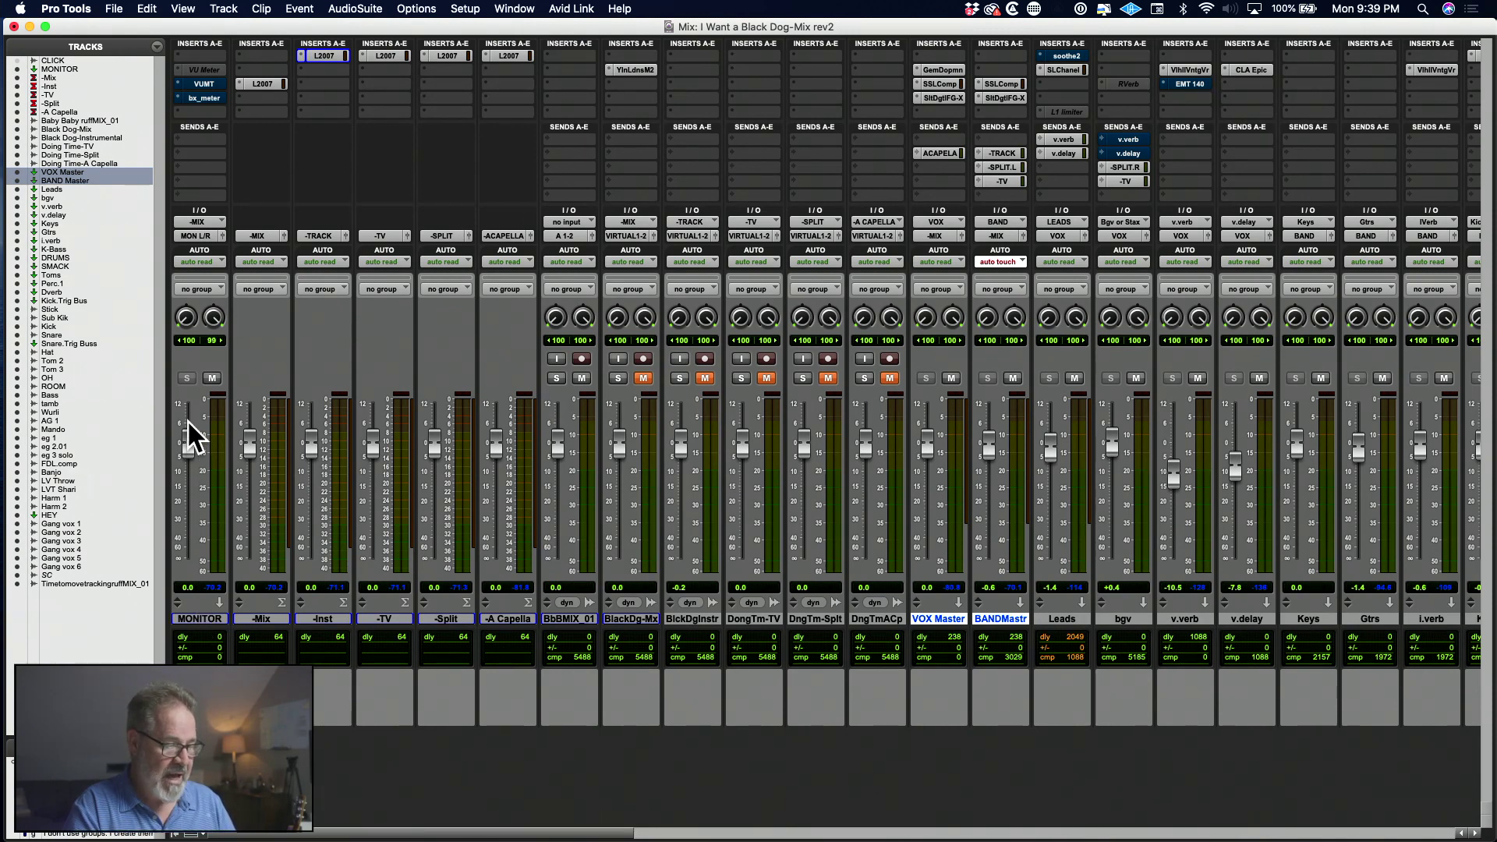
Feed the MONITOR track from the -TRACK (Stereo) bus, leaving its MON L/R output unchanged.
{"action": "left_click", "coordinate": [213, 220]}
{"action": "mouse_move", "coordinate": [292, 218]}
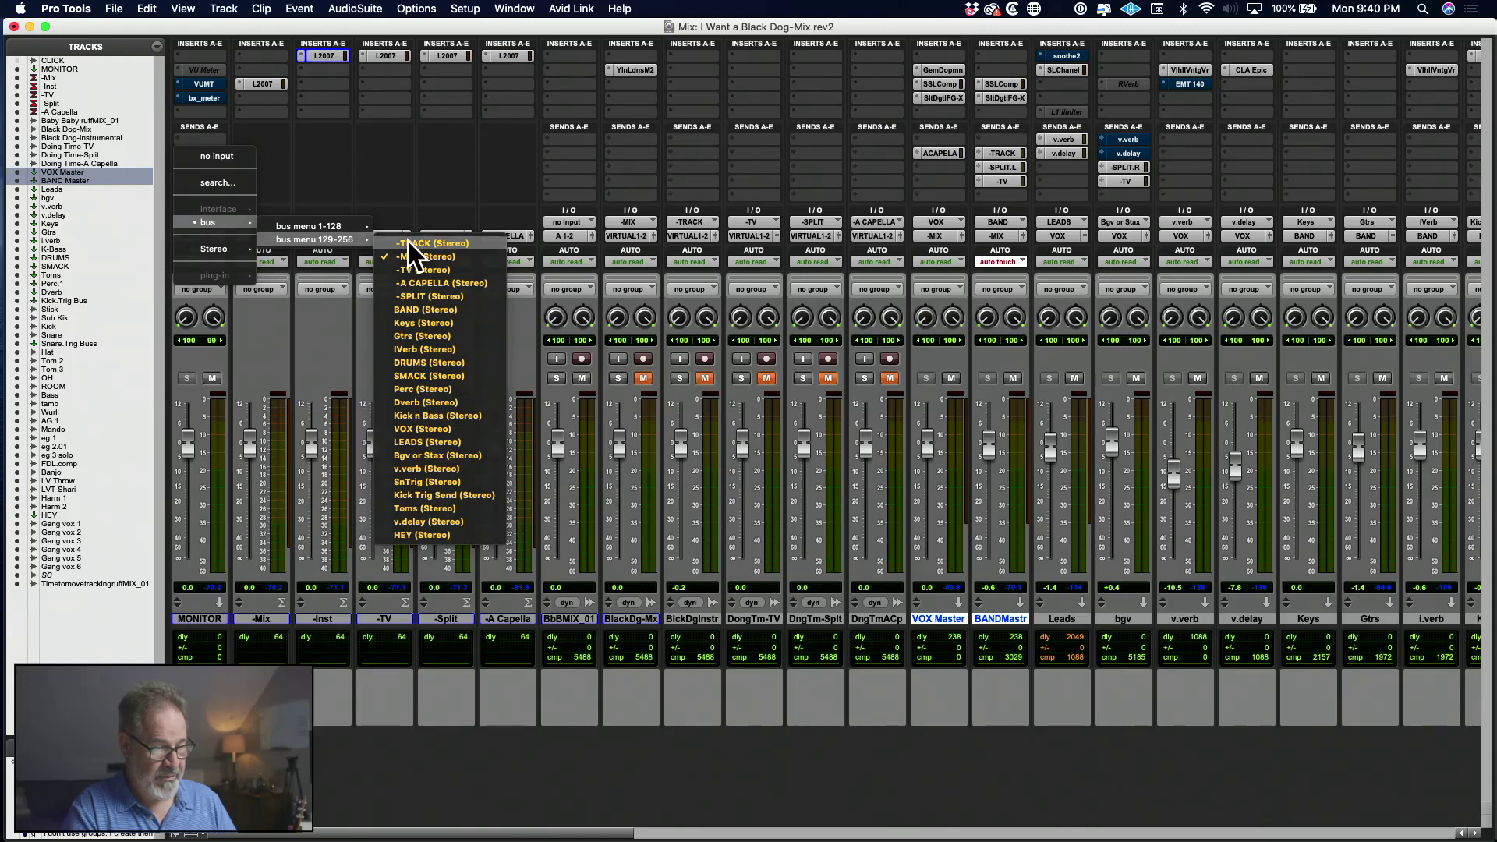
{"action": "left_click", "coordinate": [408, 243]}
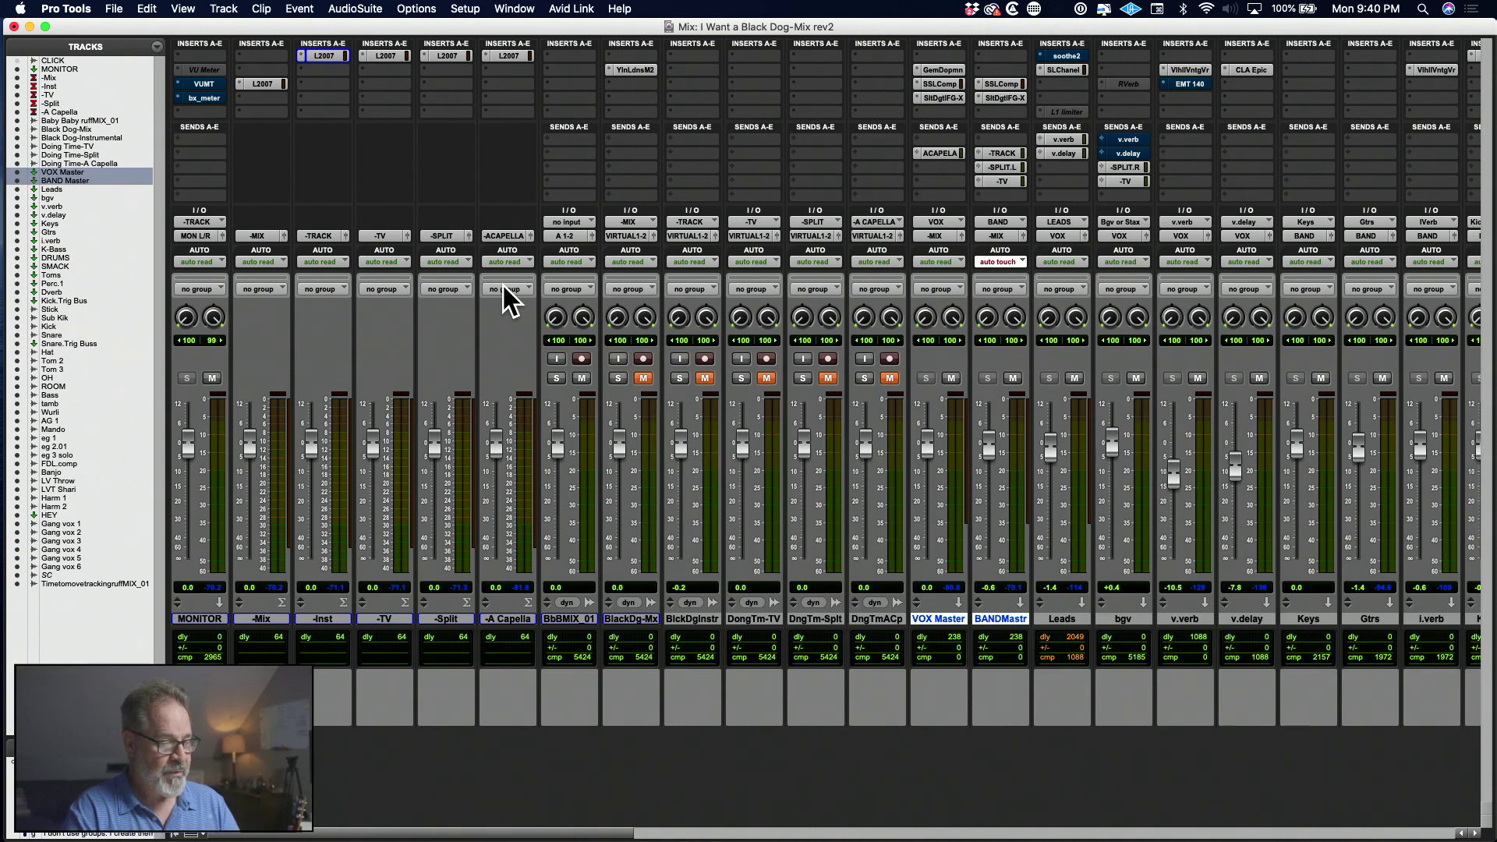
{"action": "left_click", "coordinate": [202, 238]}
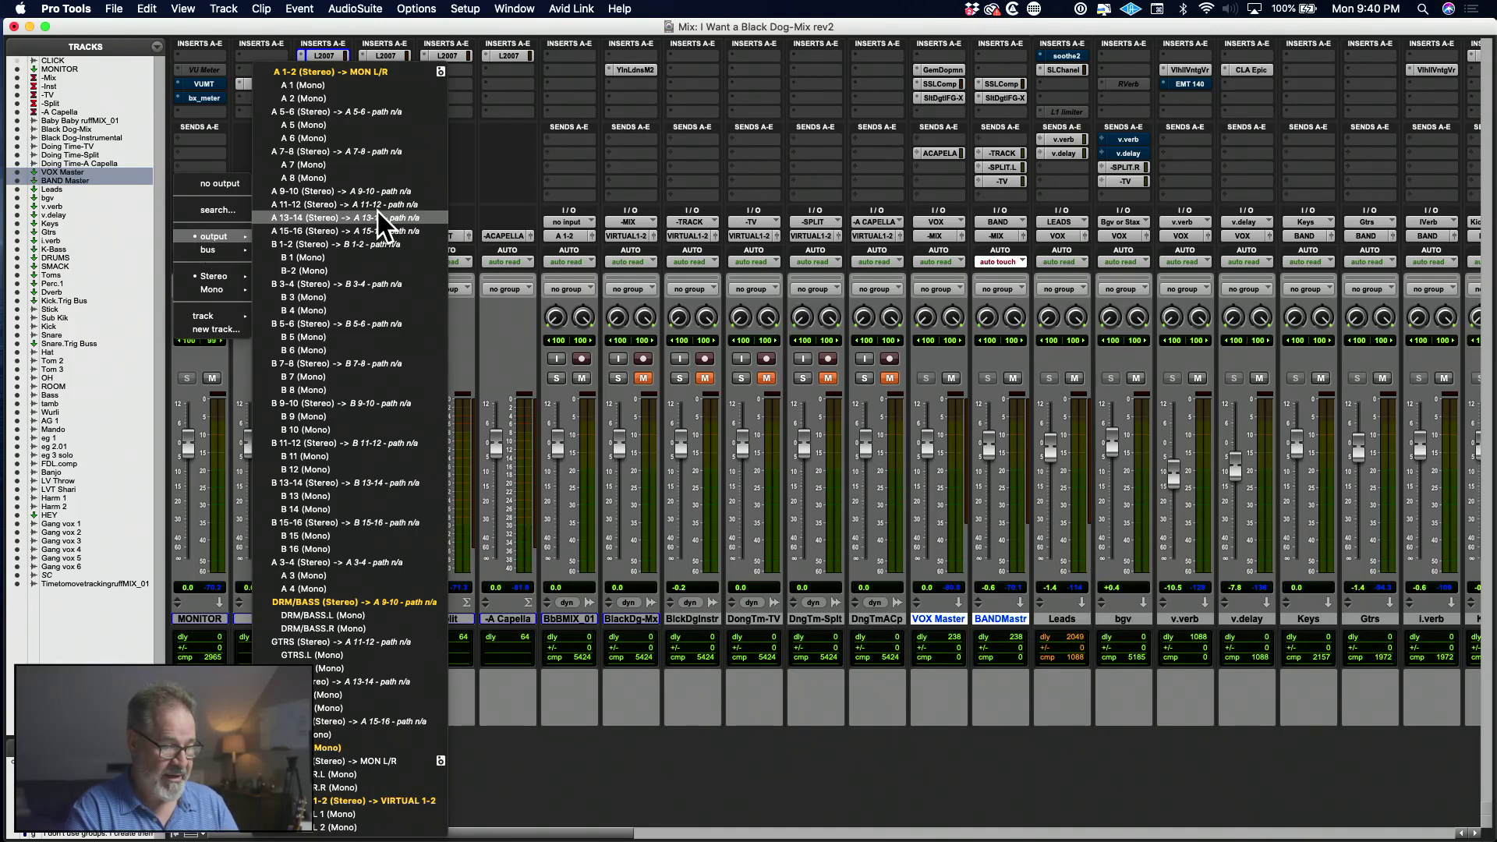
{"action": "left_click", "coordinate": [117, 84]}
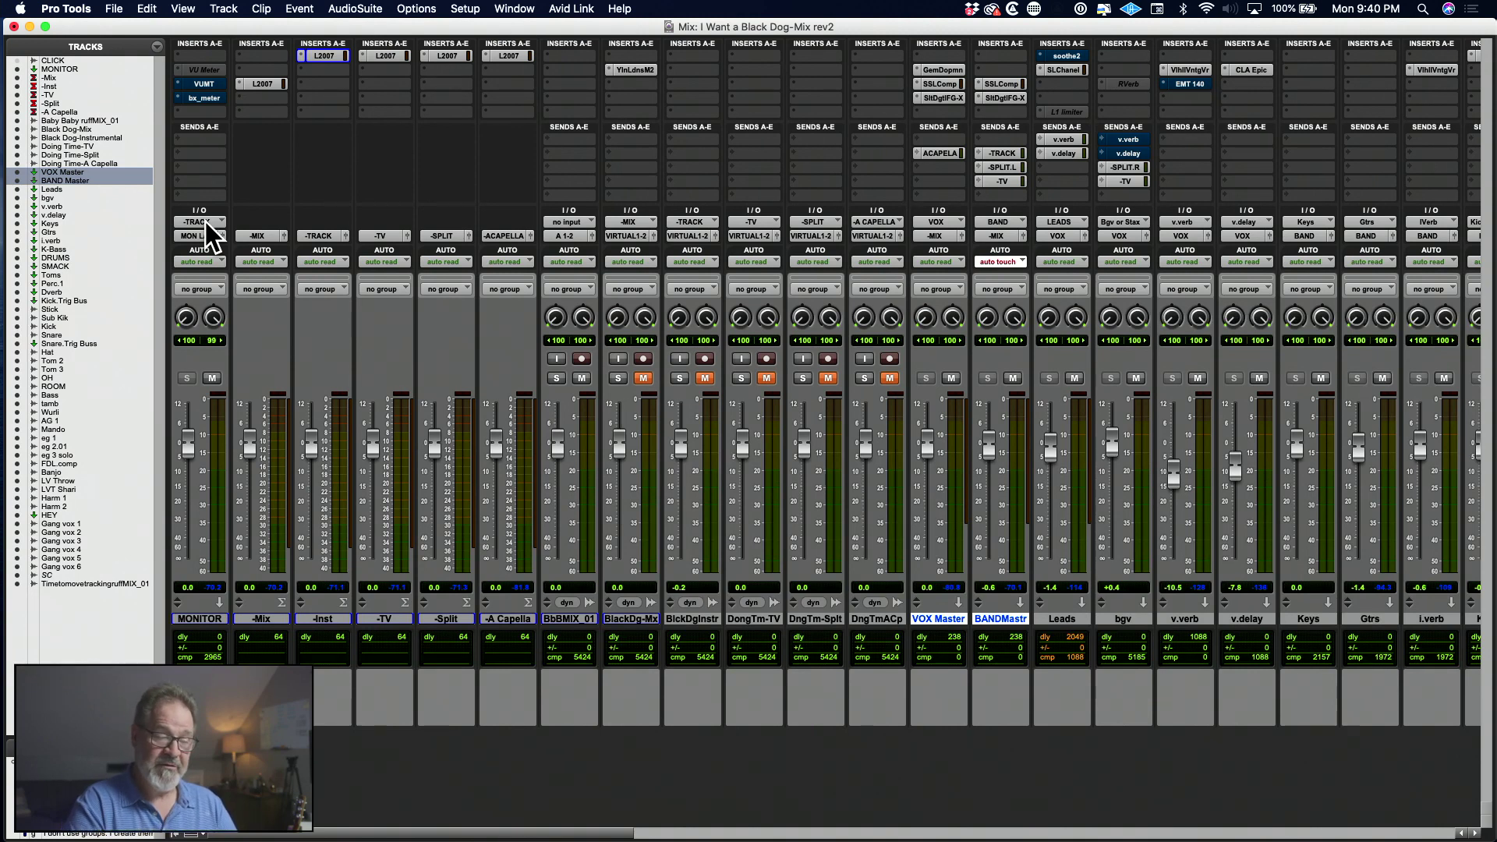
{"action": "left_click", "coordinate": [203, 84]}
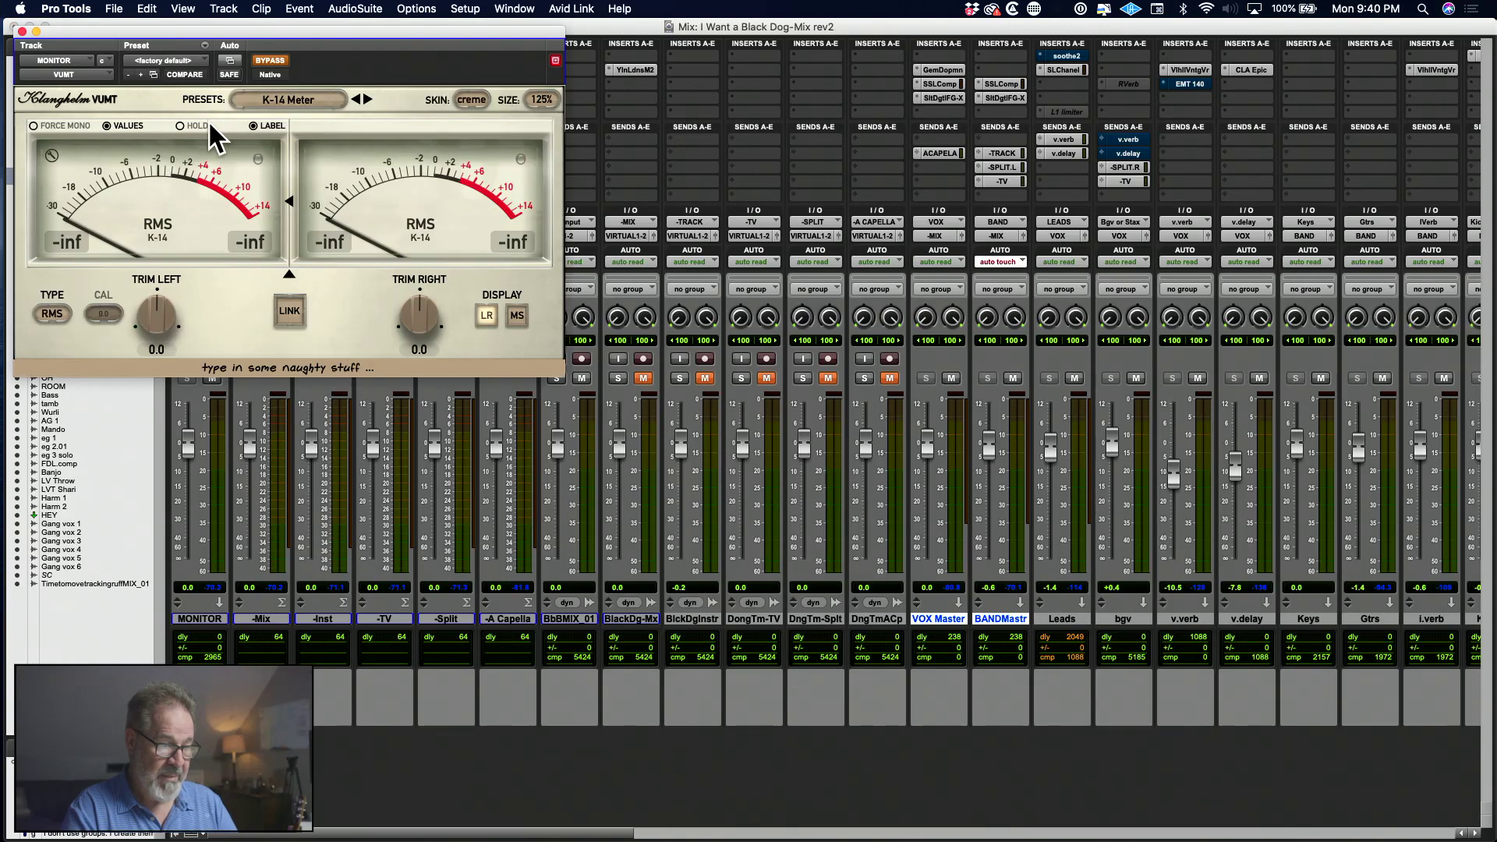
{"action": "left_click", "coordinate": [22, 31]}
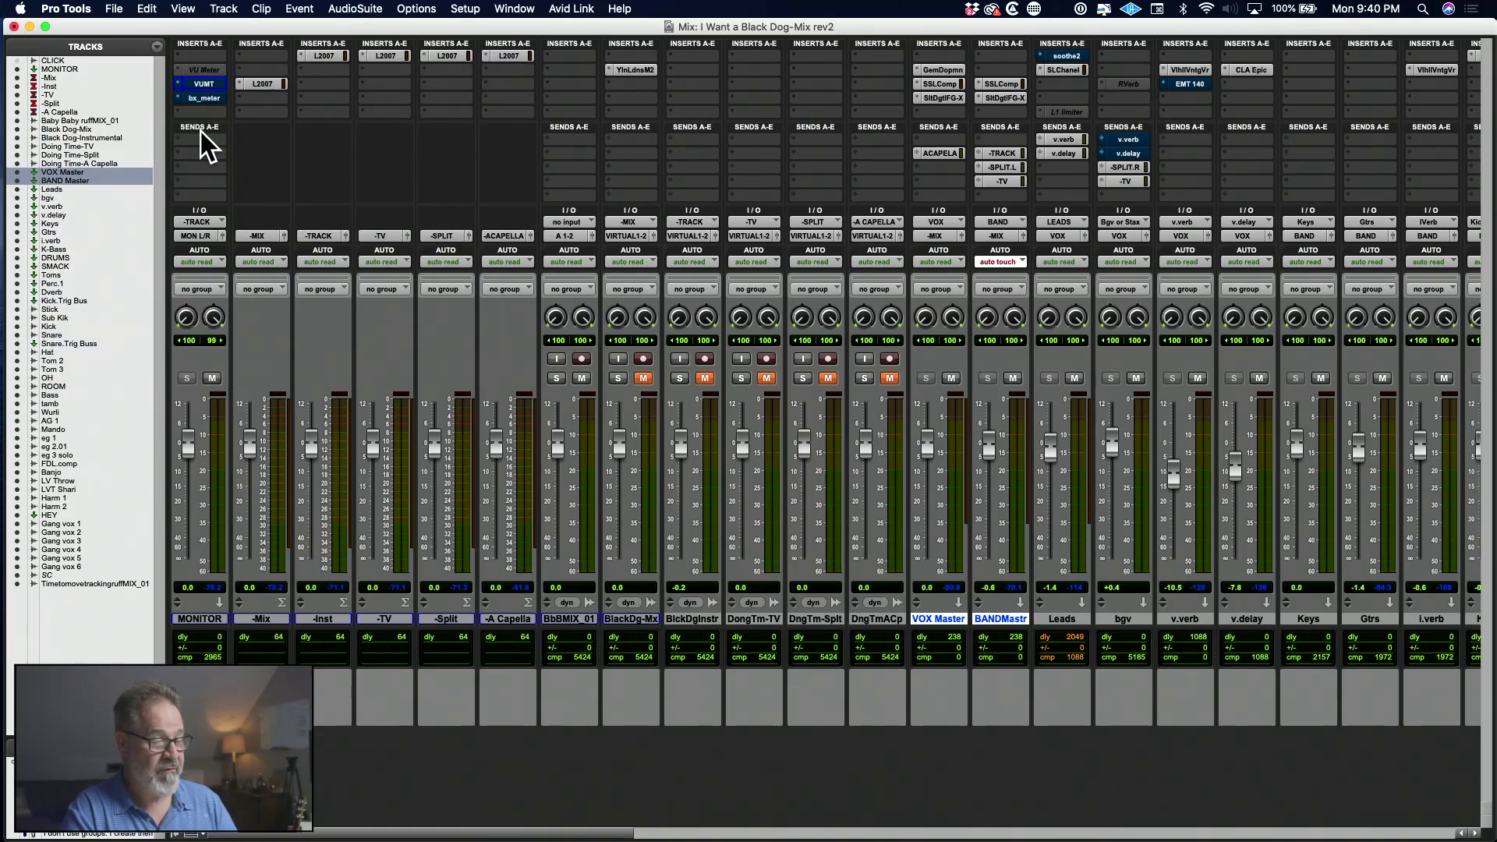
{"action": "left_click", "coordinate": [197, 100]}
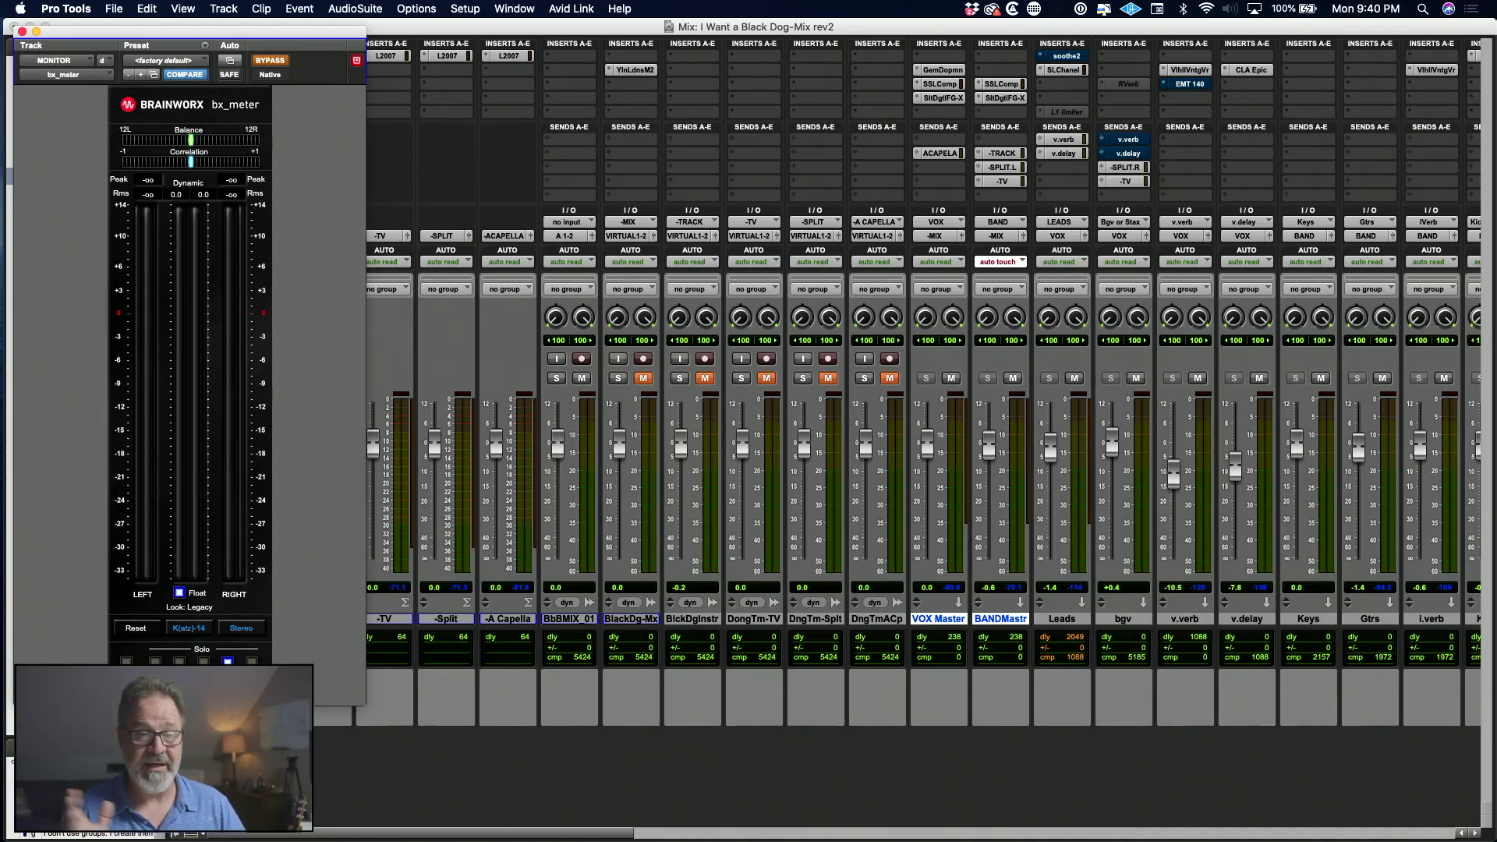
{"action": "left_click", "coordinate": [22, 32]}
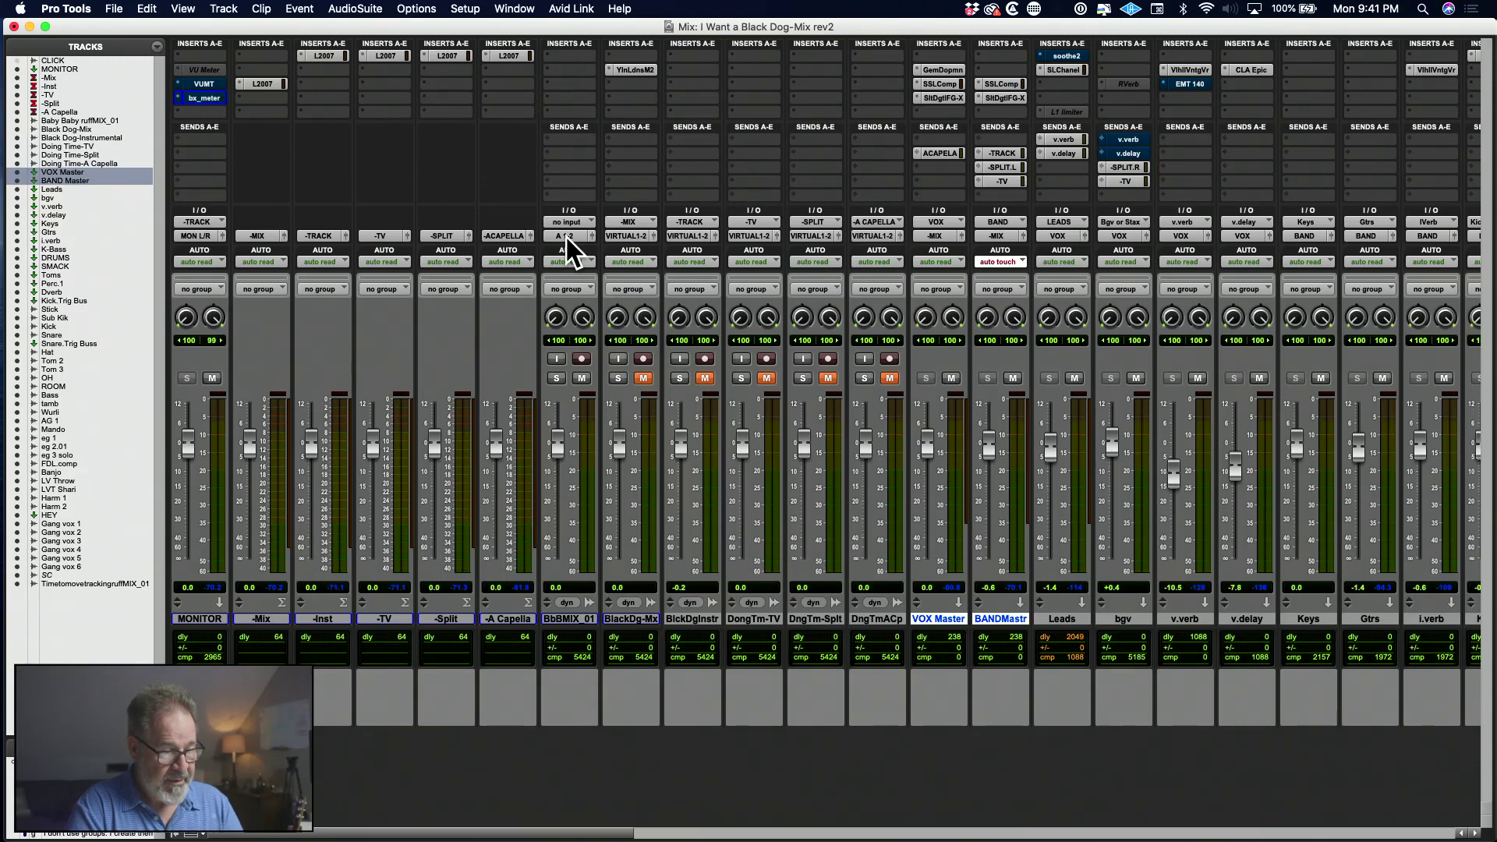
Select Black Dog-Mix through Doing Time-A Capella, route BbBMIX_01 to VIRTUAL 1-2, and bring up UAD Console.
{"action": "left_click", "coordinate": [638, 619]}
{"action": "left_click", "coordinate": [889, 620], "text": "shift"}
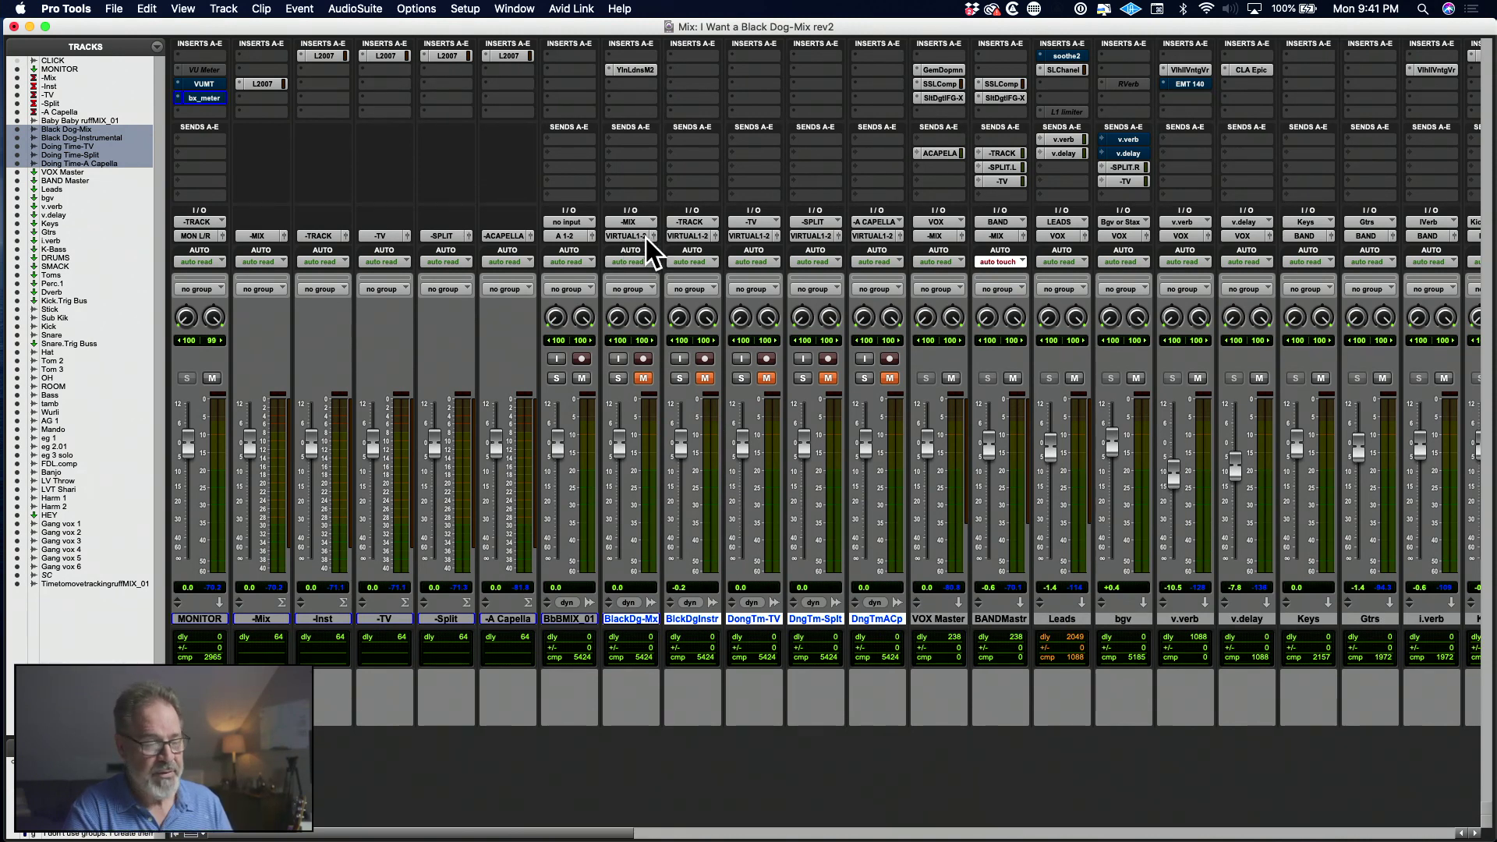
{"action": "left_click", "coordinate": [574, 237]}
{"action": "mouse_move", "coordinate": [573, 238]}
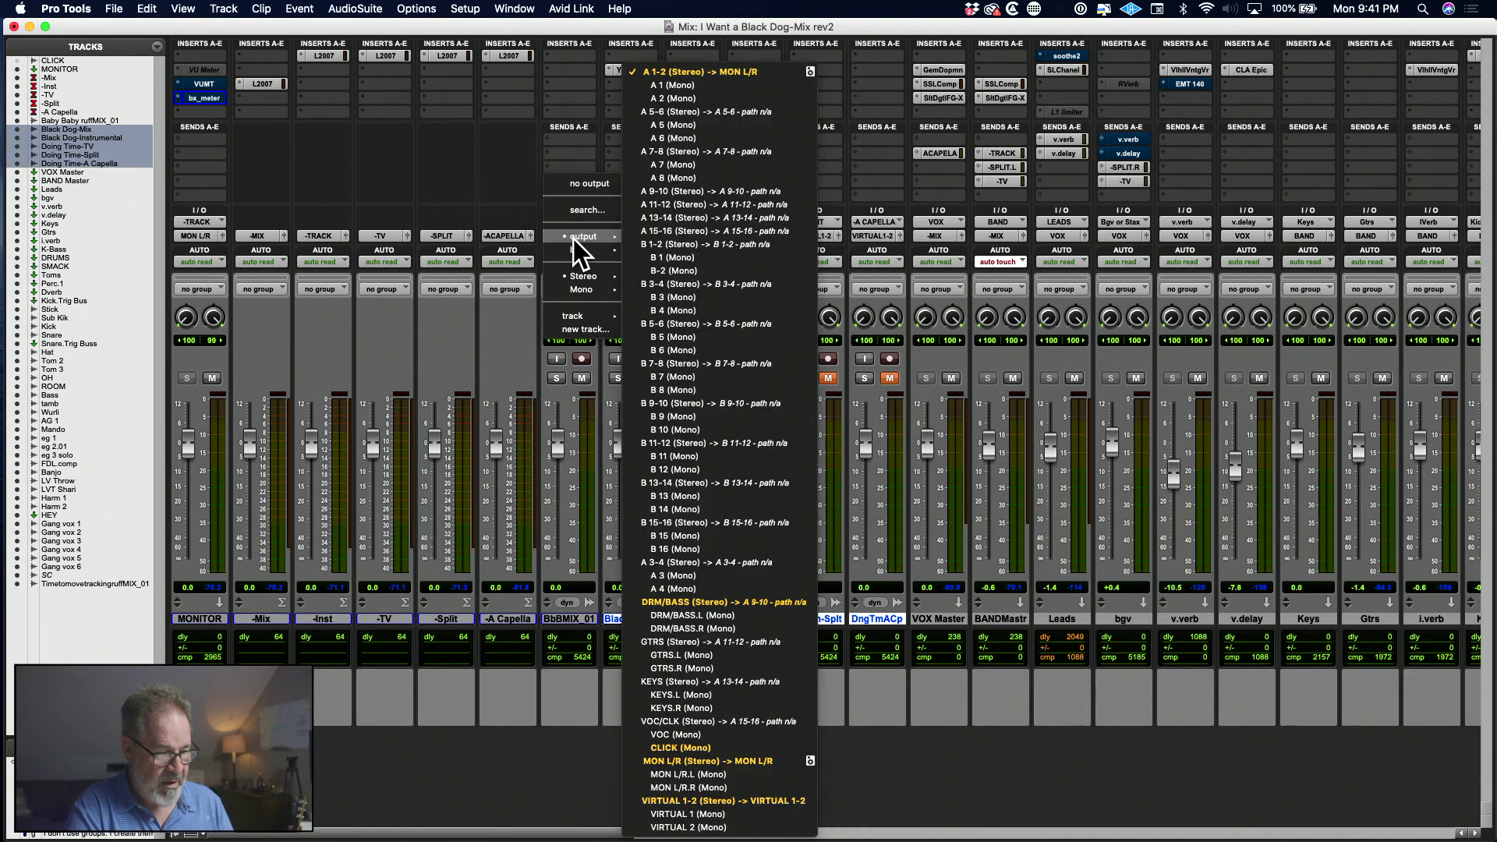
{"action": "left_click", "coordinate": [698, 805]}
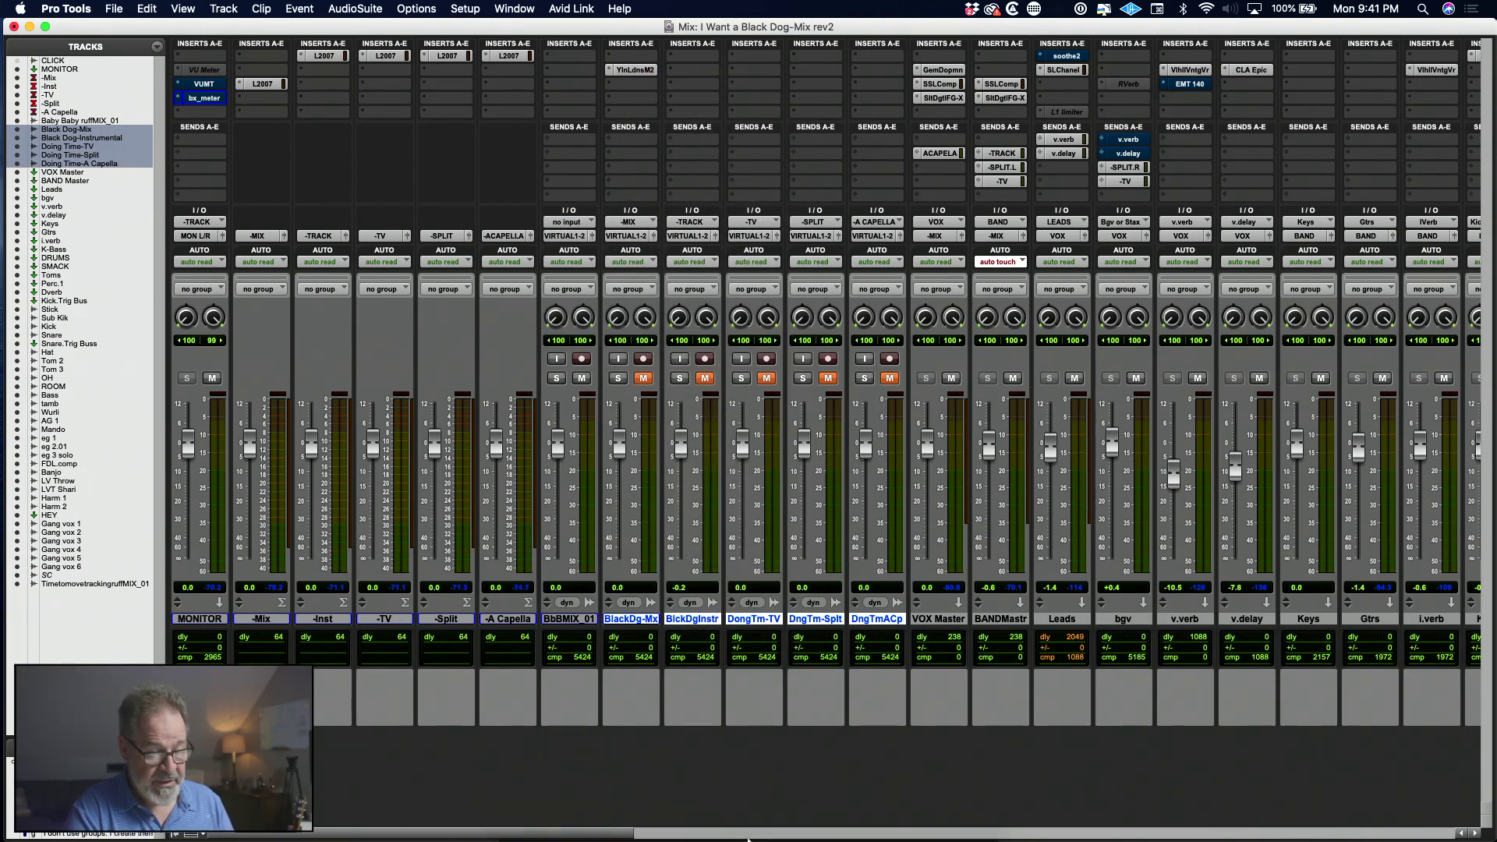
{"action": "mouse_move", "coordinate": [702, 838]}
{"action": "left_click", "coordinate": [640, 820]}
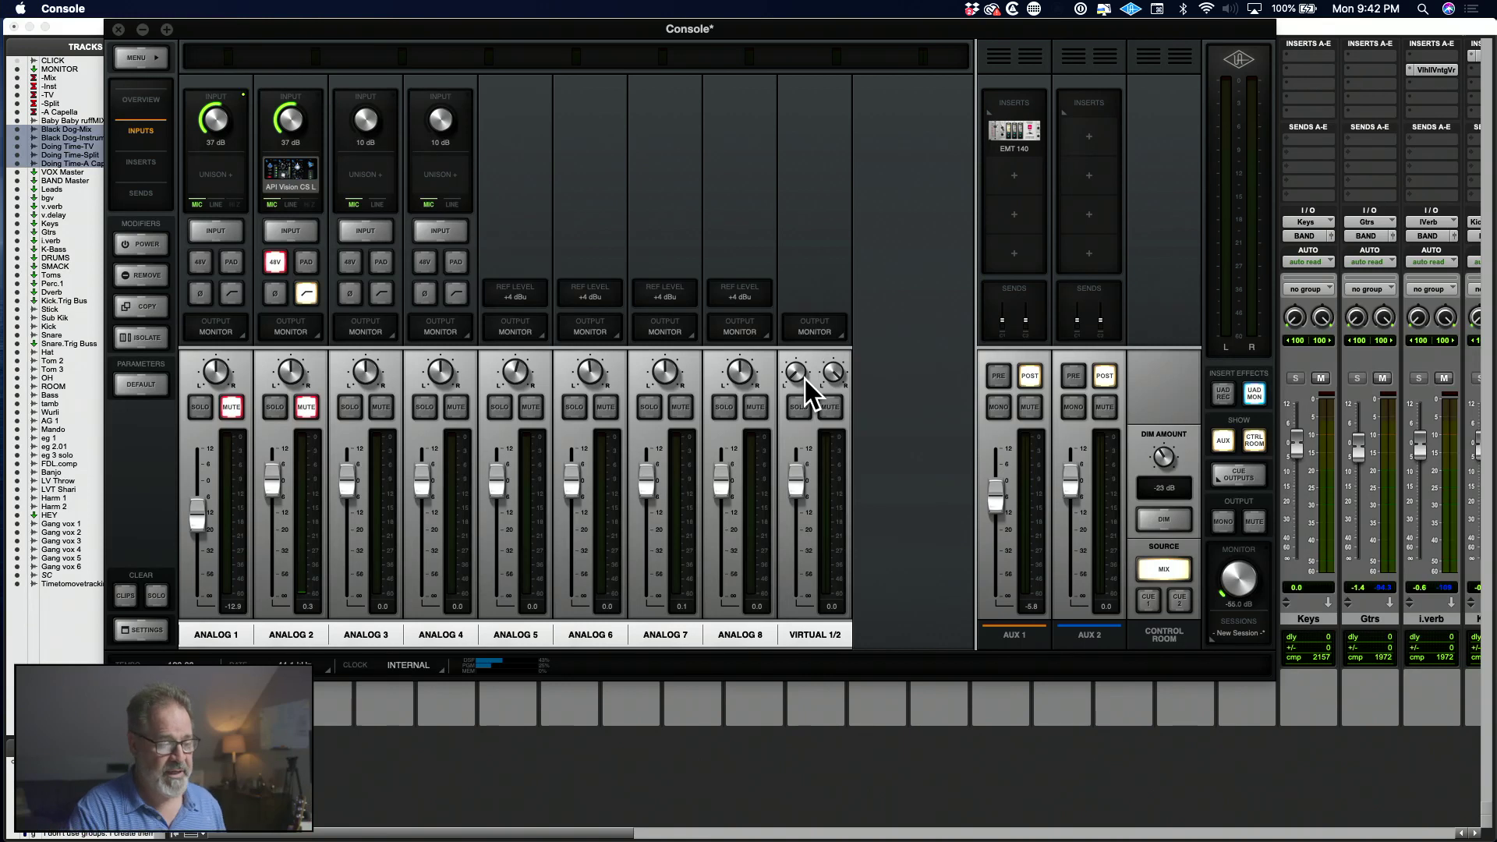
Bring the Pro Tools Mix window back in front of UAD Console.
{"action": "left_click", "coordinate": [93, 39]}
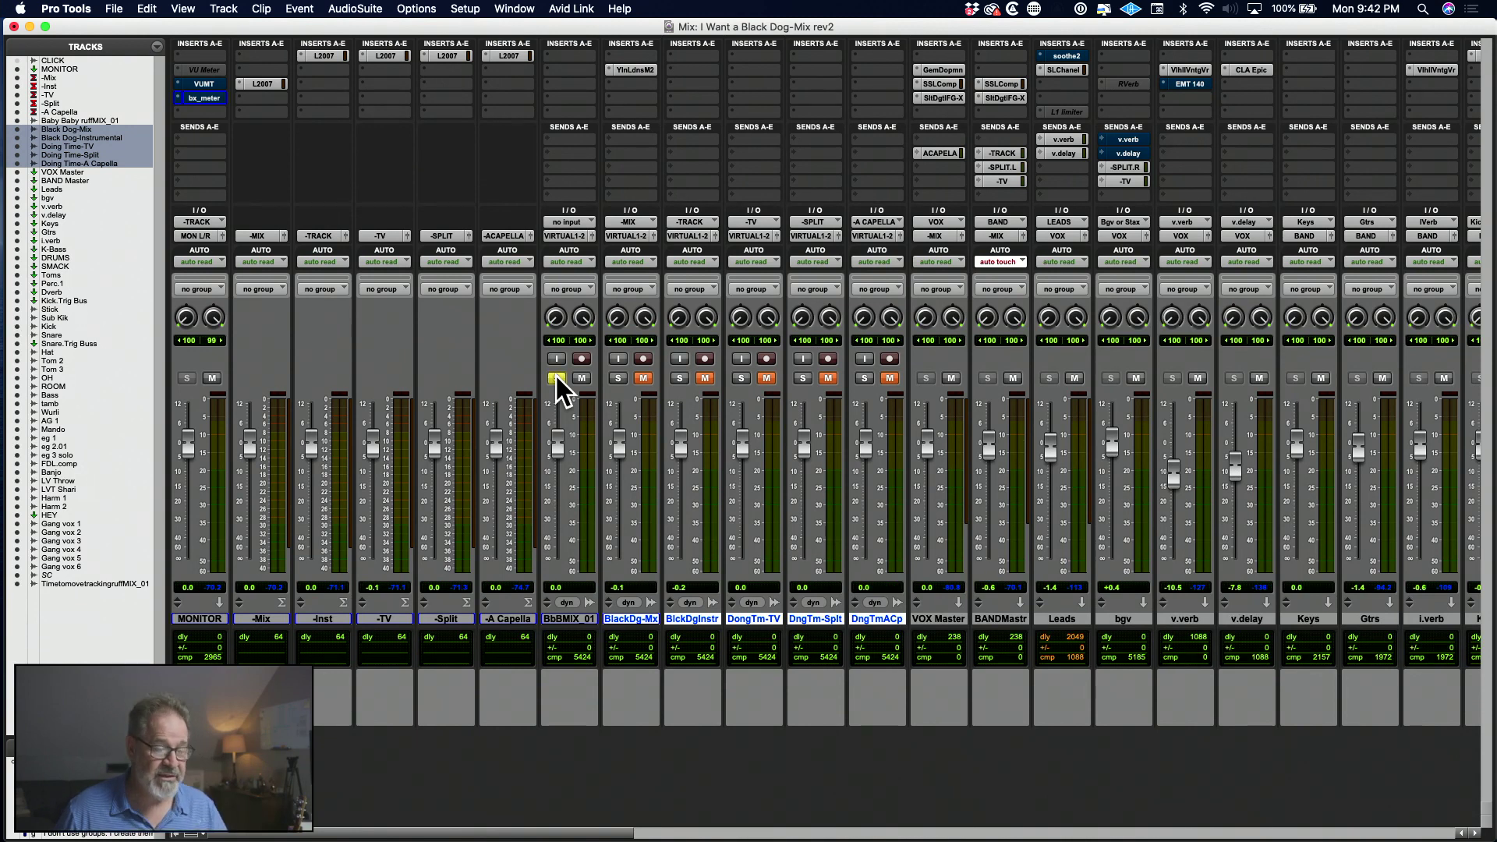
{"action": "left_click", "coordinate": [556, 378]}
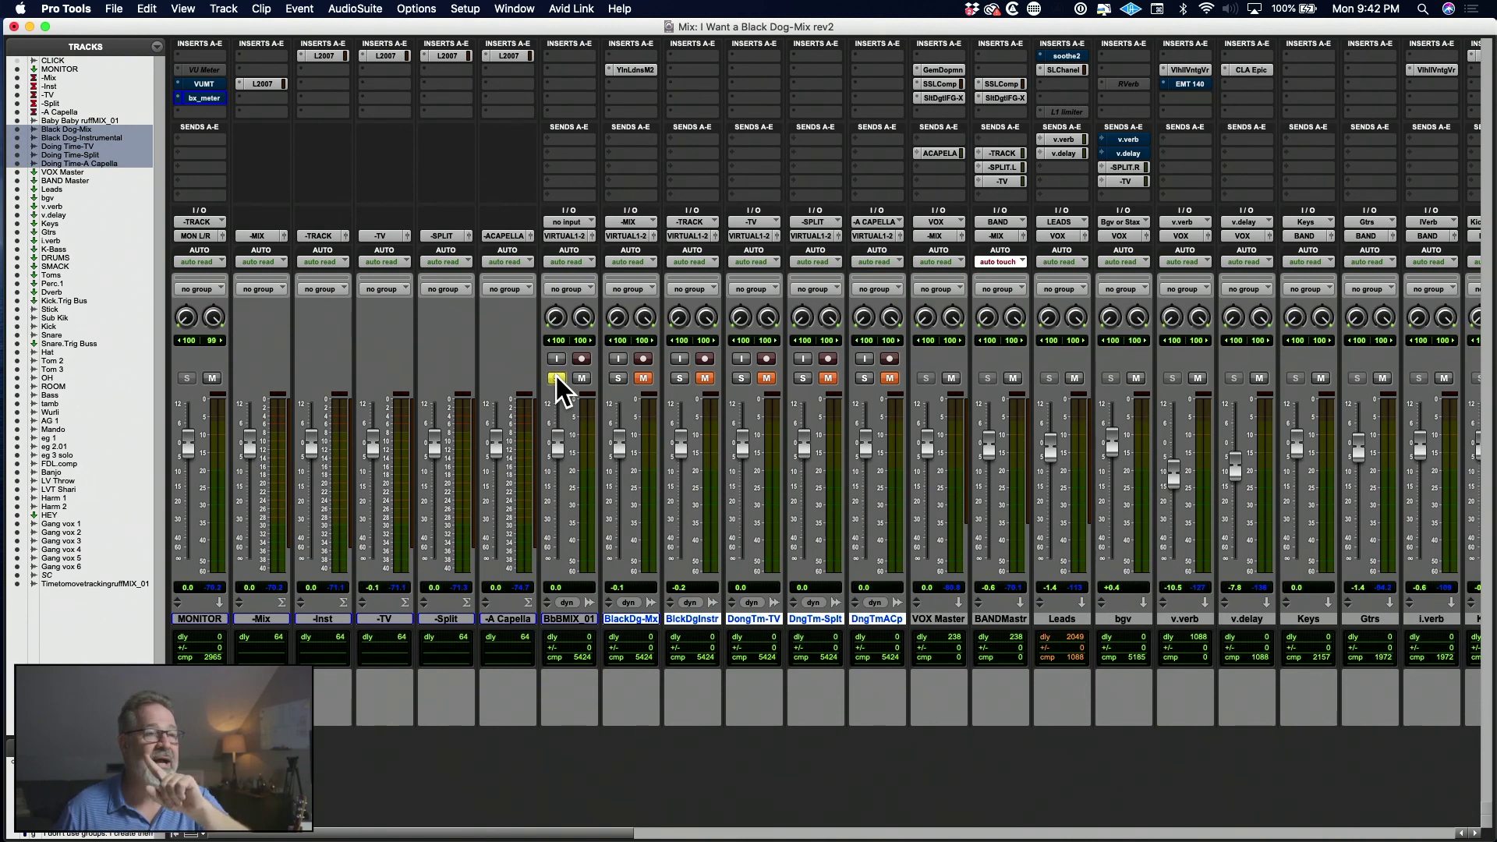
{"action": "left_click", "coordinate": [555, 378]}
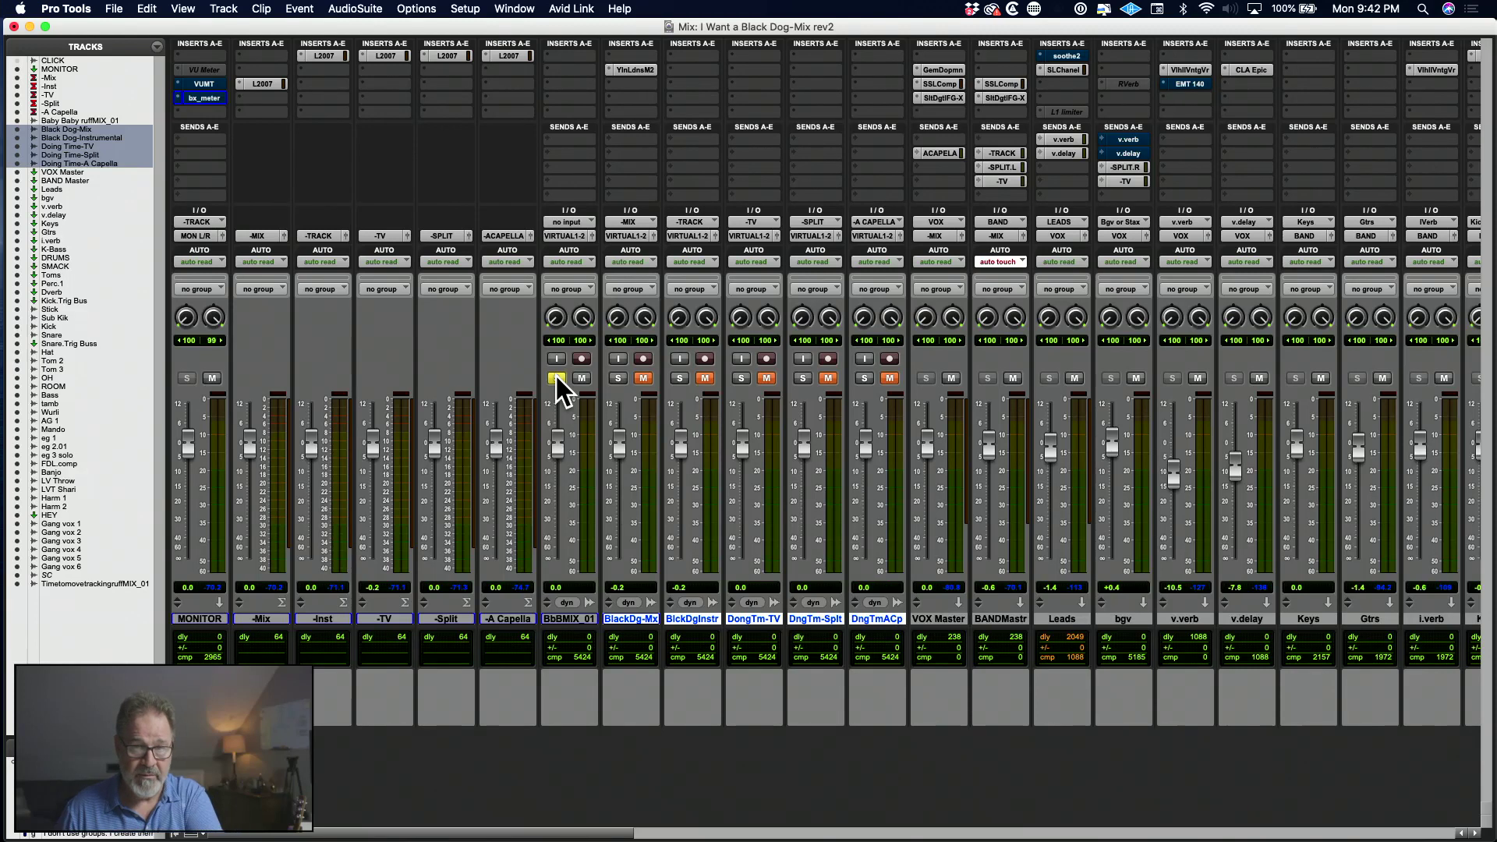
{"action": "left_click", "coordinate": [555, 378]}
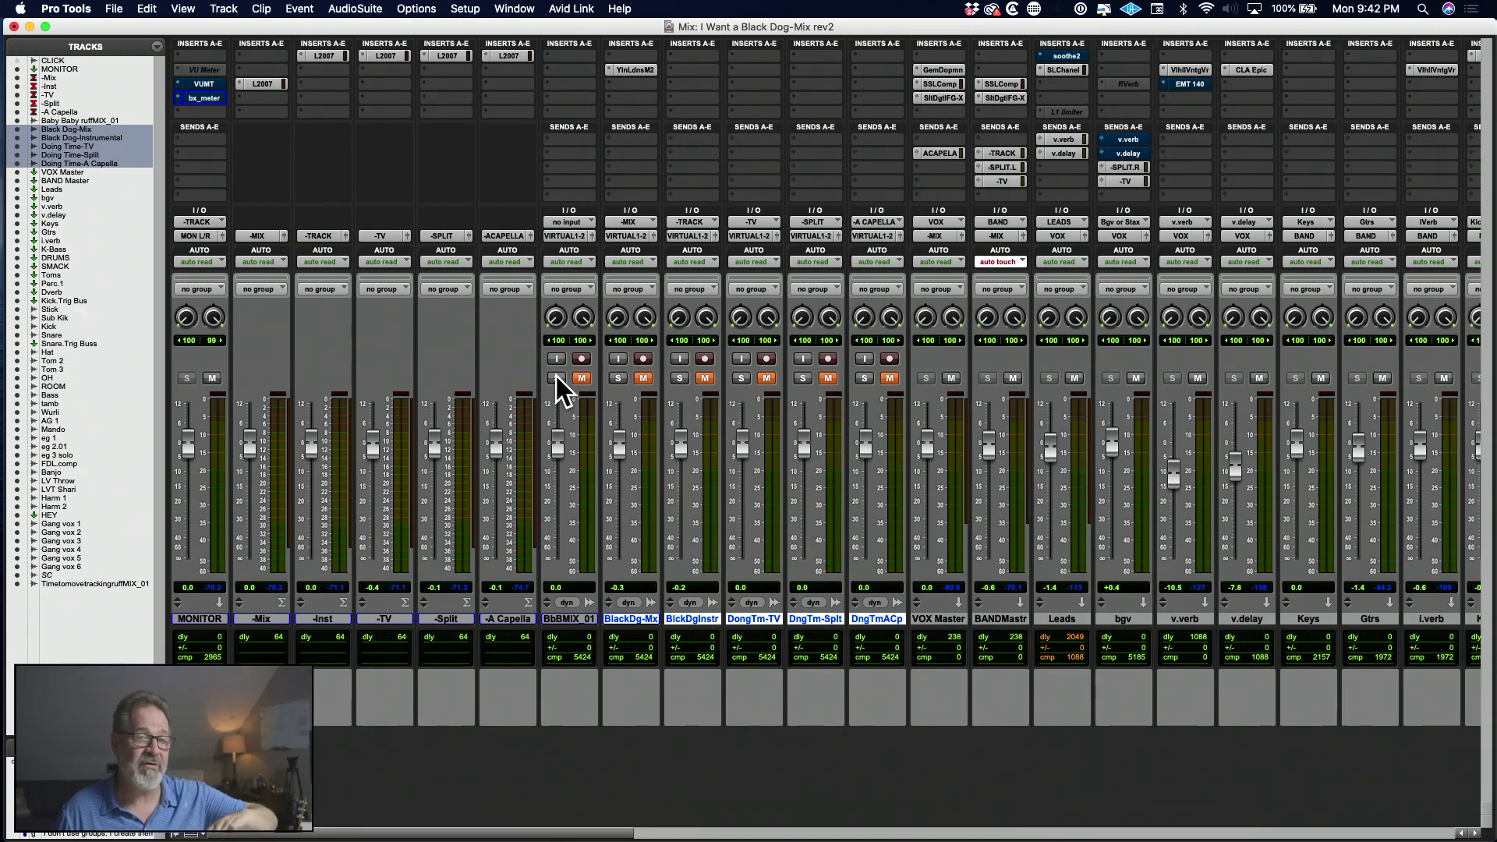
{"action": "left_click", "coordinate": [555, 378]}
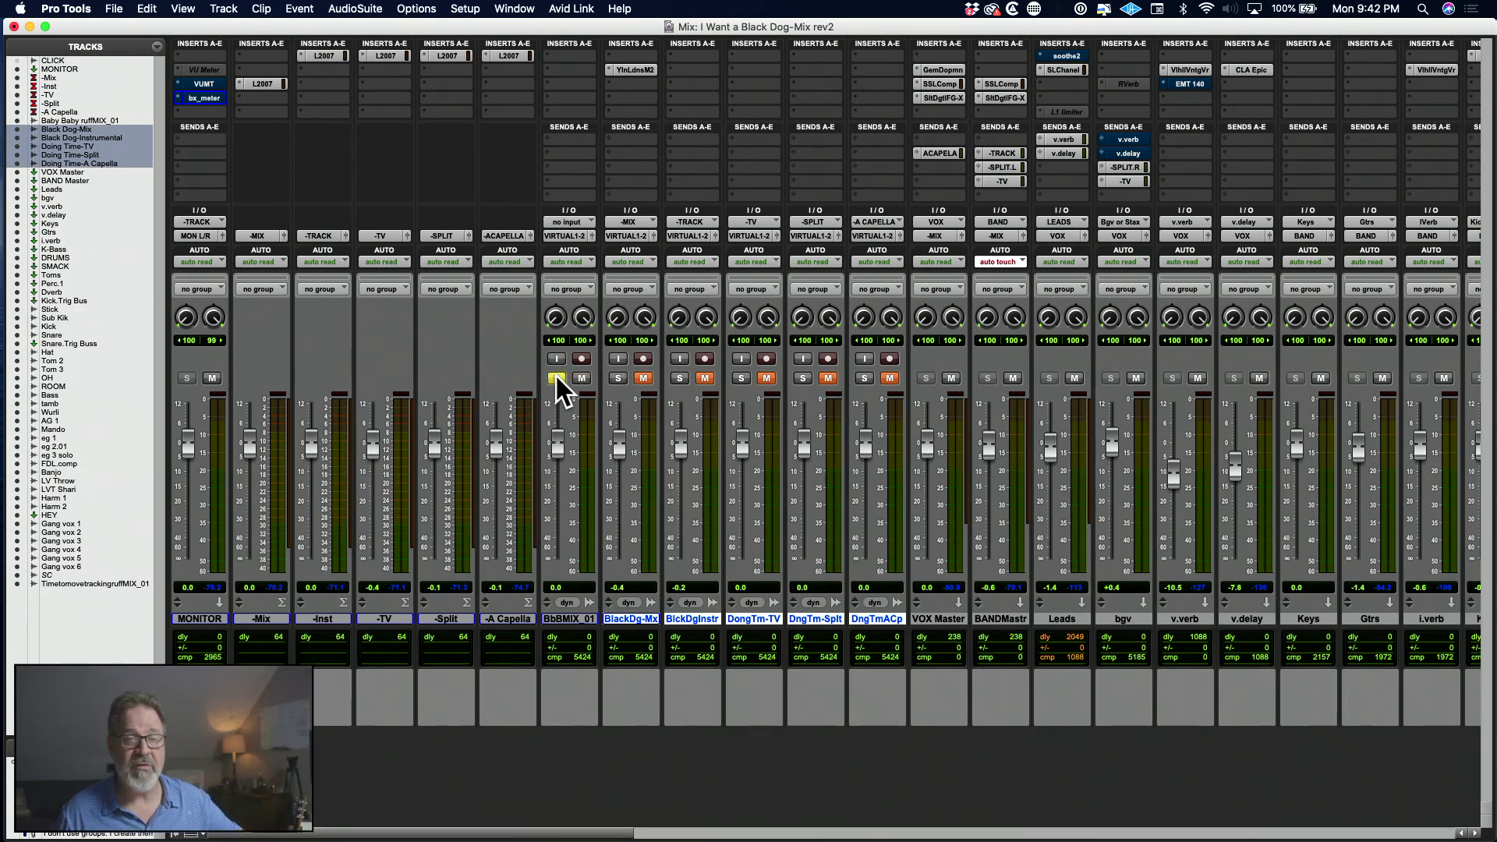